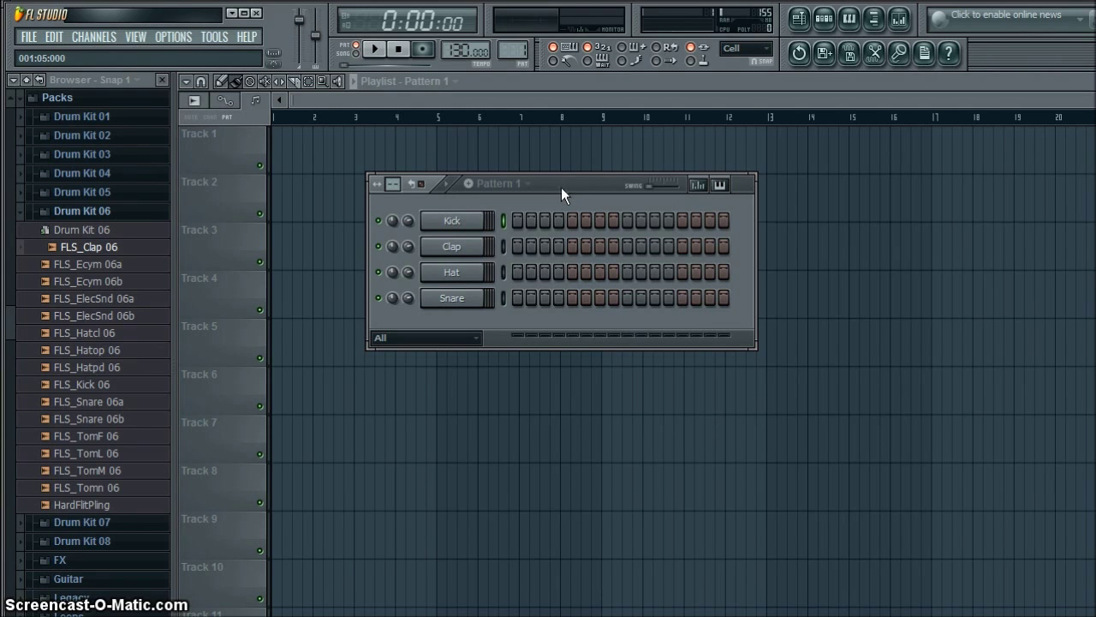
# Step: Add a Harmless synth channel to Pattern 1 and nudge its lhp level up slightly
pyautogui.moveTo(565, 182); pyautogui.dragTo(561, 190)
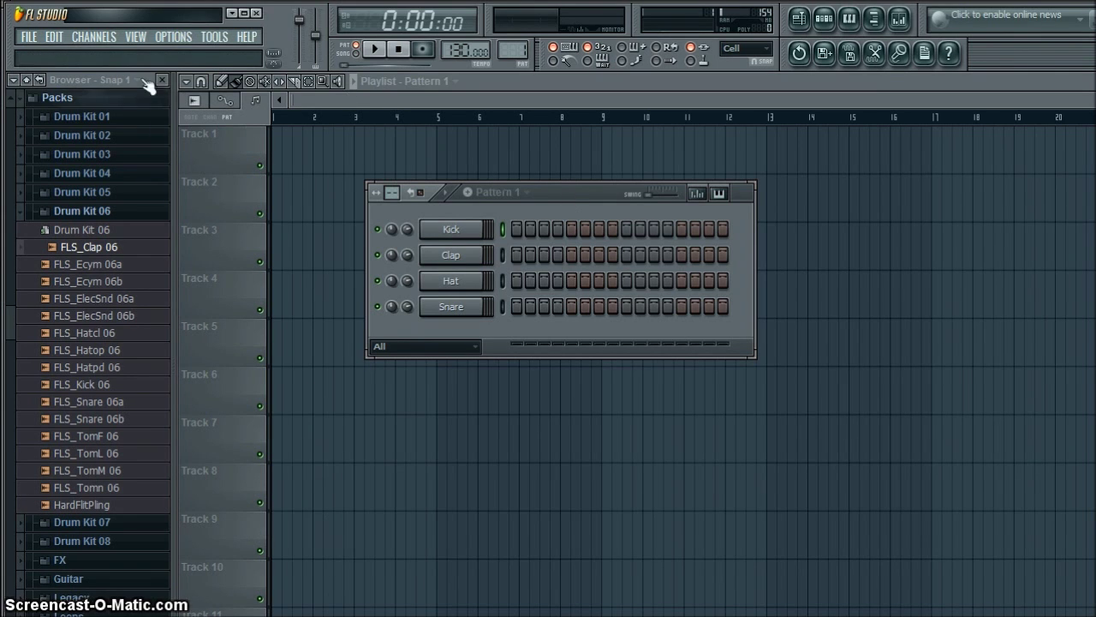
pyautogui.click(89, 38)
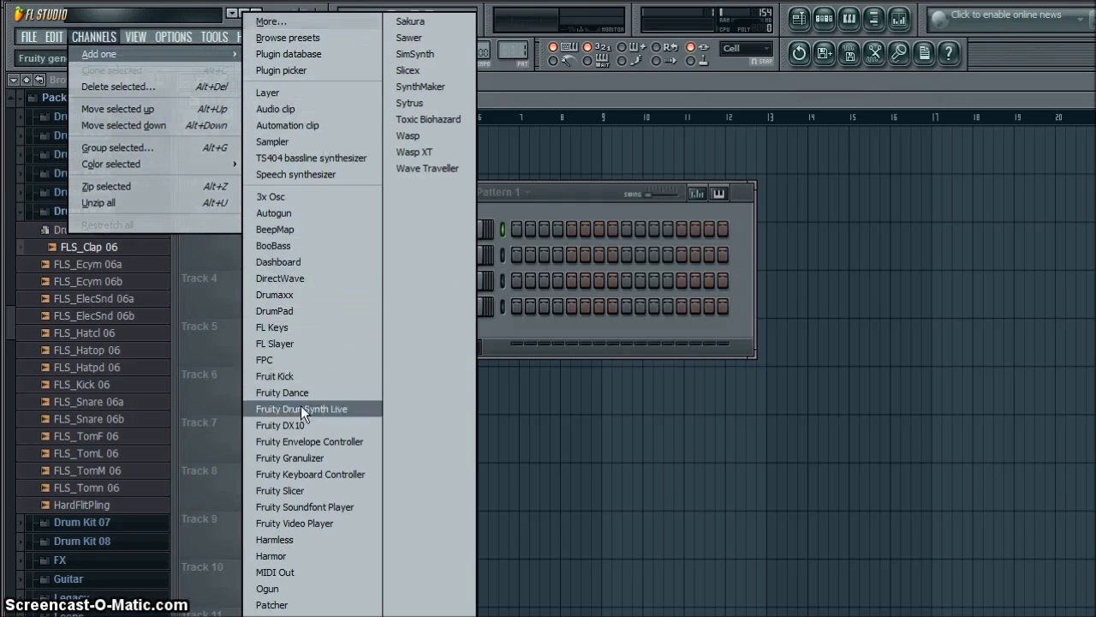
pyautogui.click(296, 541)
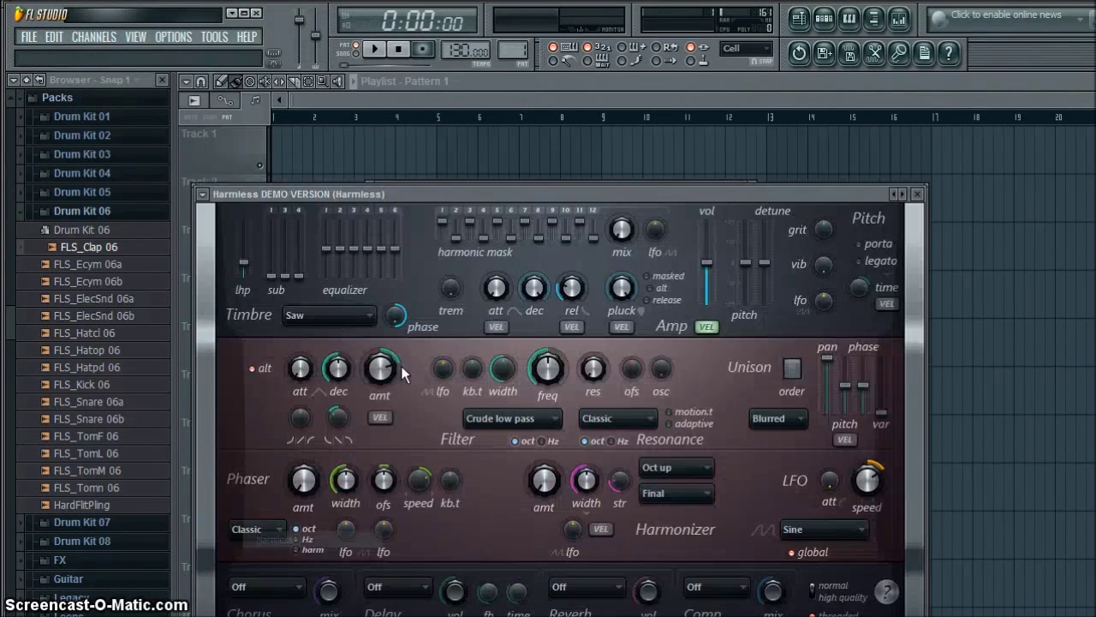
pyautogui.moveTo(507, 182); pyautogui.dragTo(588, 104)
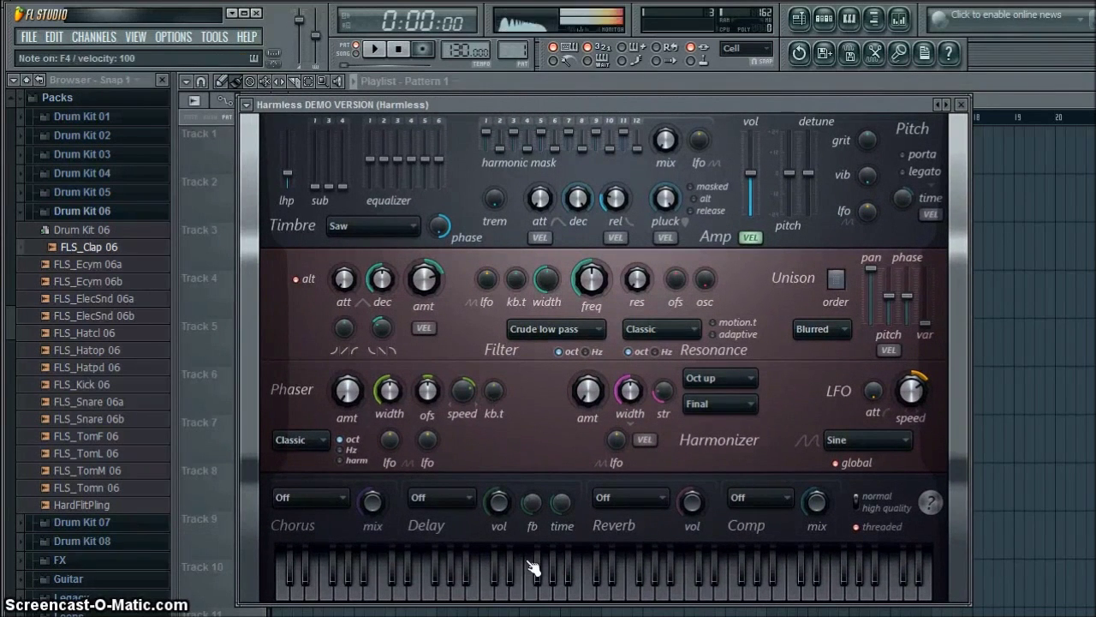
pyautogui.moveTo(579, 104); pyautogui.dragTo(606, 115)
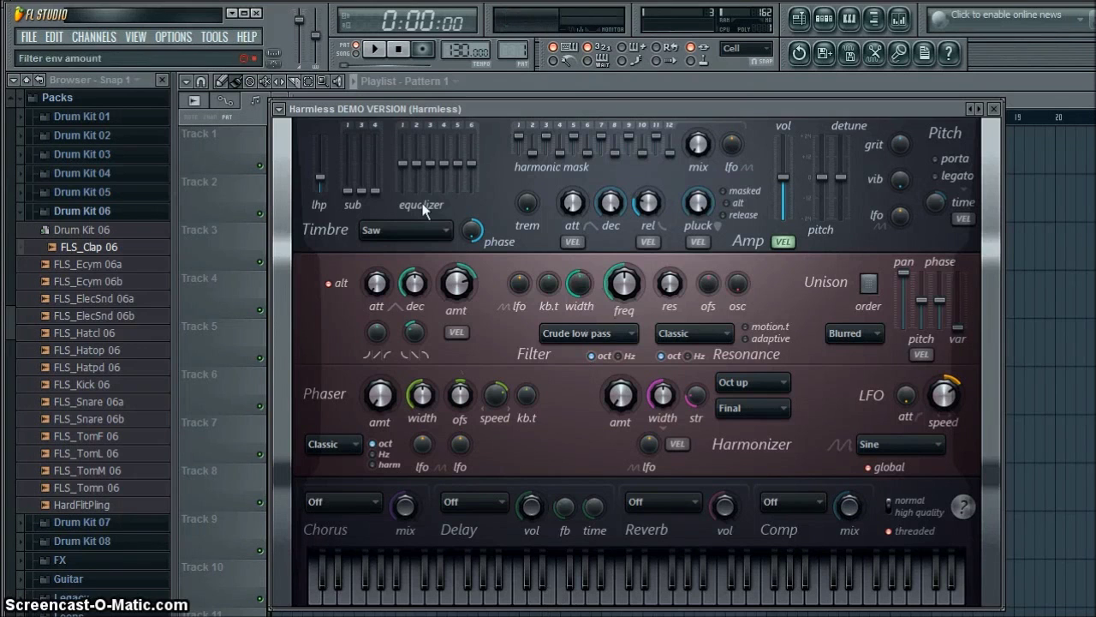
pyautogui.moveTo(319, 177); pyautogui.dragTo(319, 167)
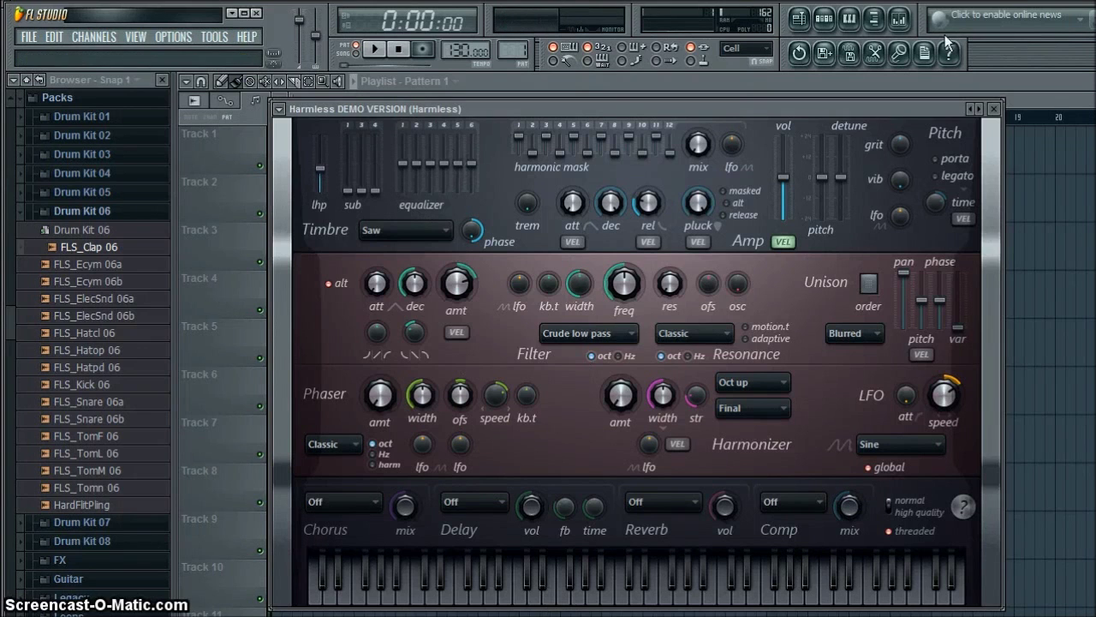
pyautogui.click(995, 109)
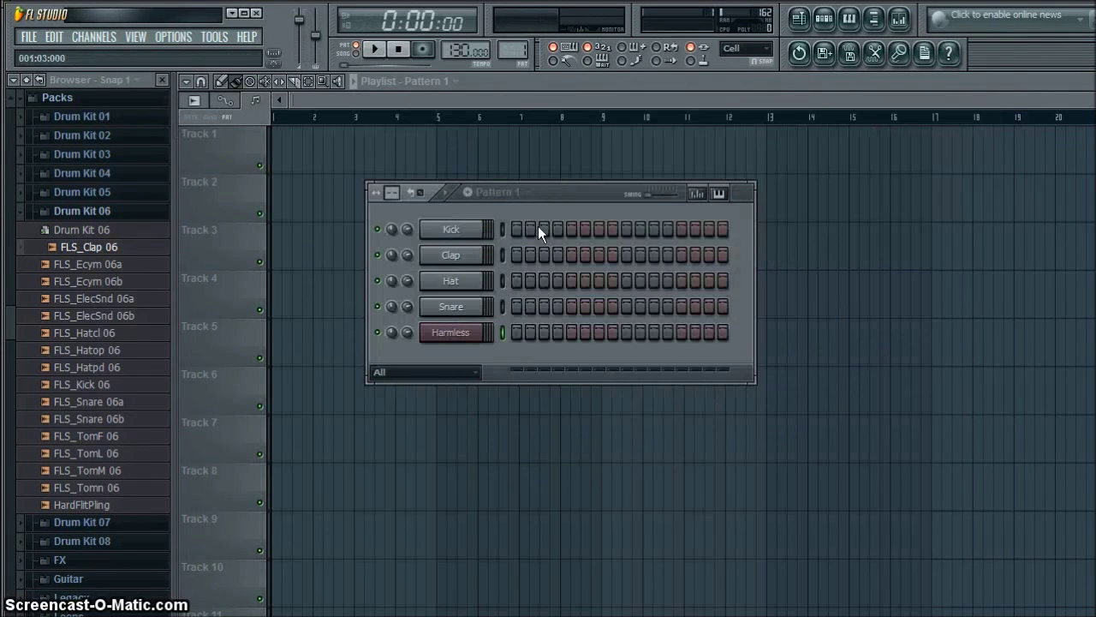
# Step: Add a Sawer synth channel beneath Harmless in Pattern 1, closing its plugin window
pyautogui.moveTo(553, 190); pyautogui.dragTo(549, 175)
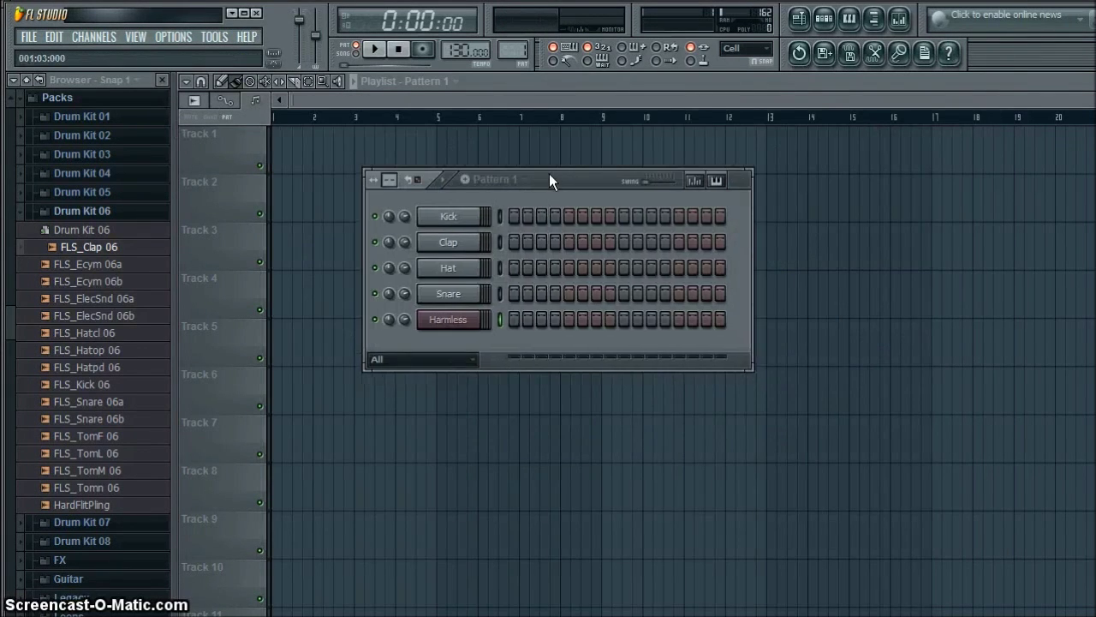
pyautogui.click(92, 36)
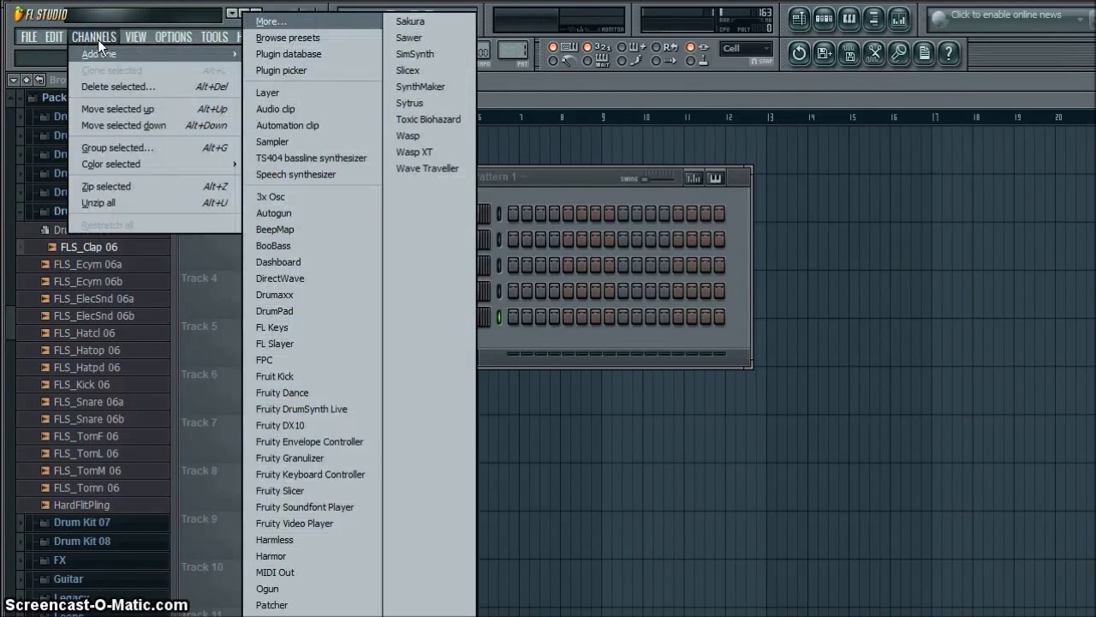
pyautogui.click(409, 37)
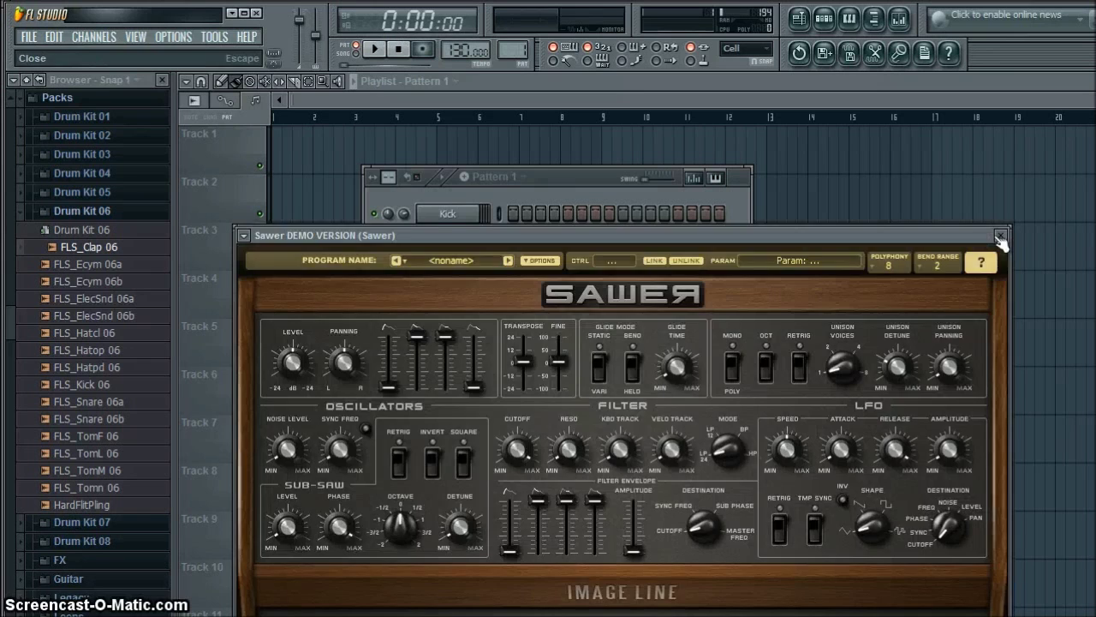
pyautogui.click(1000, 236)
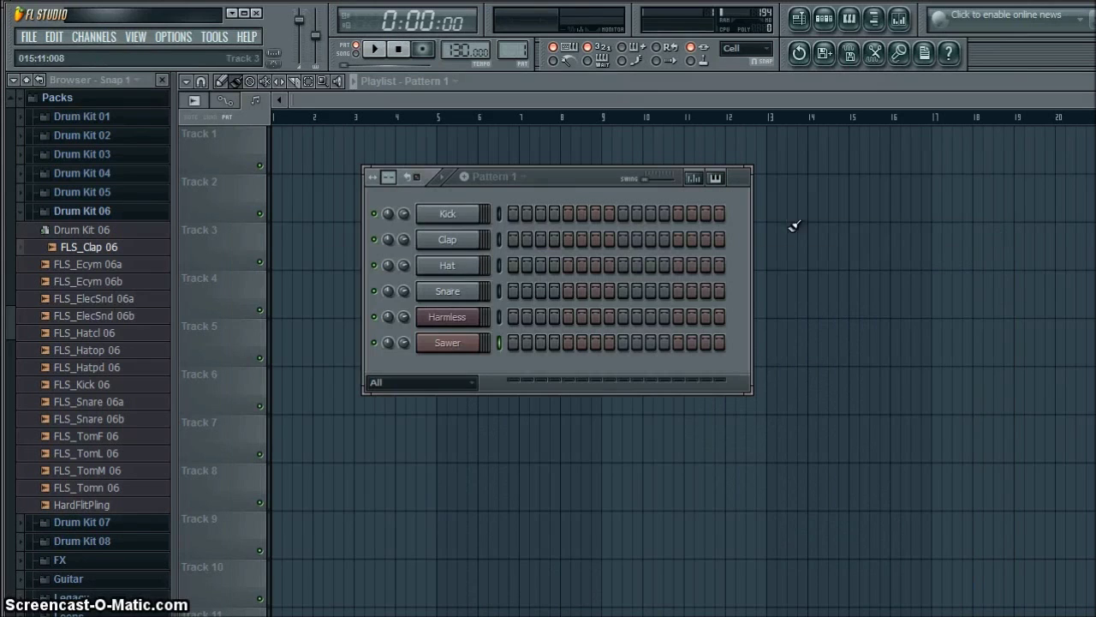
pyautogui.rightClick(454, 320)
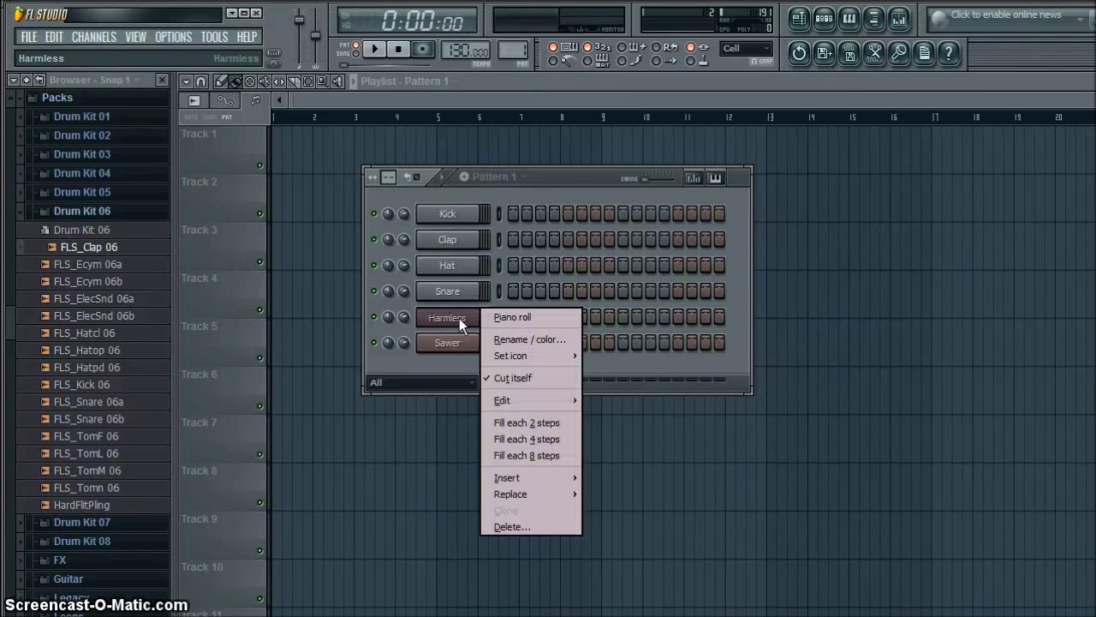
# Step: In Harmless's piano roll, set snap to Line and draw a C4 note stretched to bar 3
pyautogui.click(511, 319)
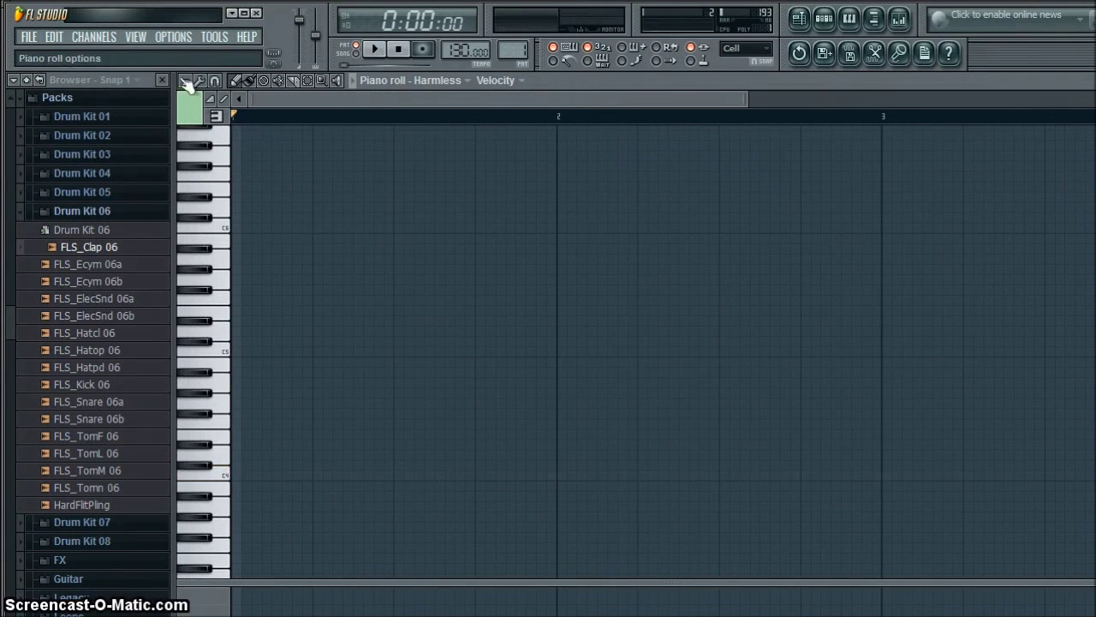
pyautogui.click(221, 81)
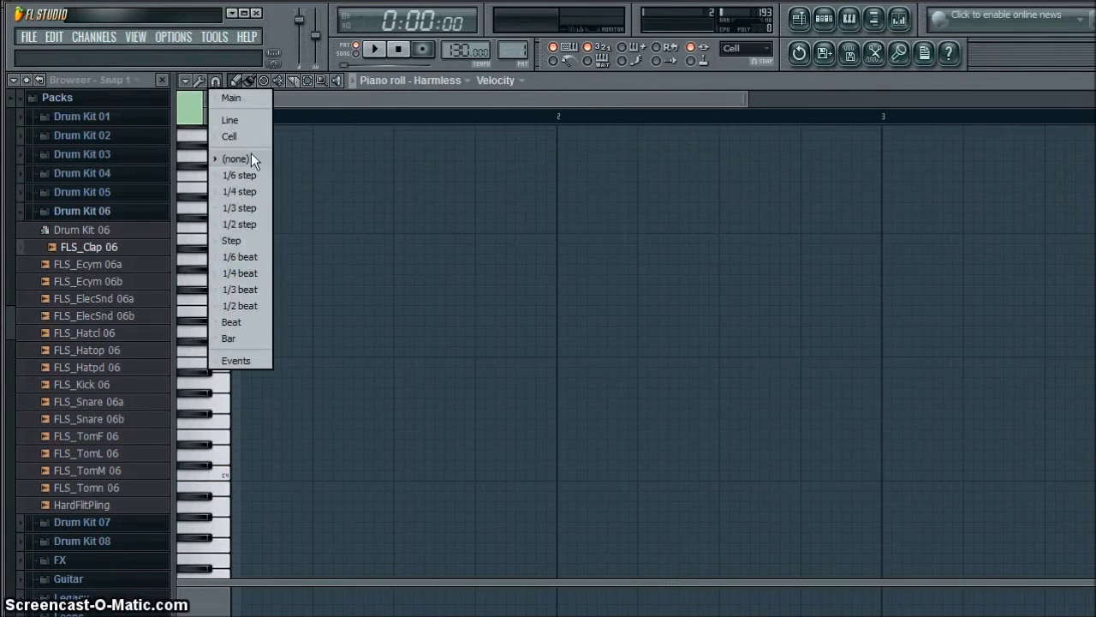
pyautogui.click(239, 121)
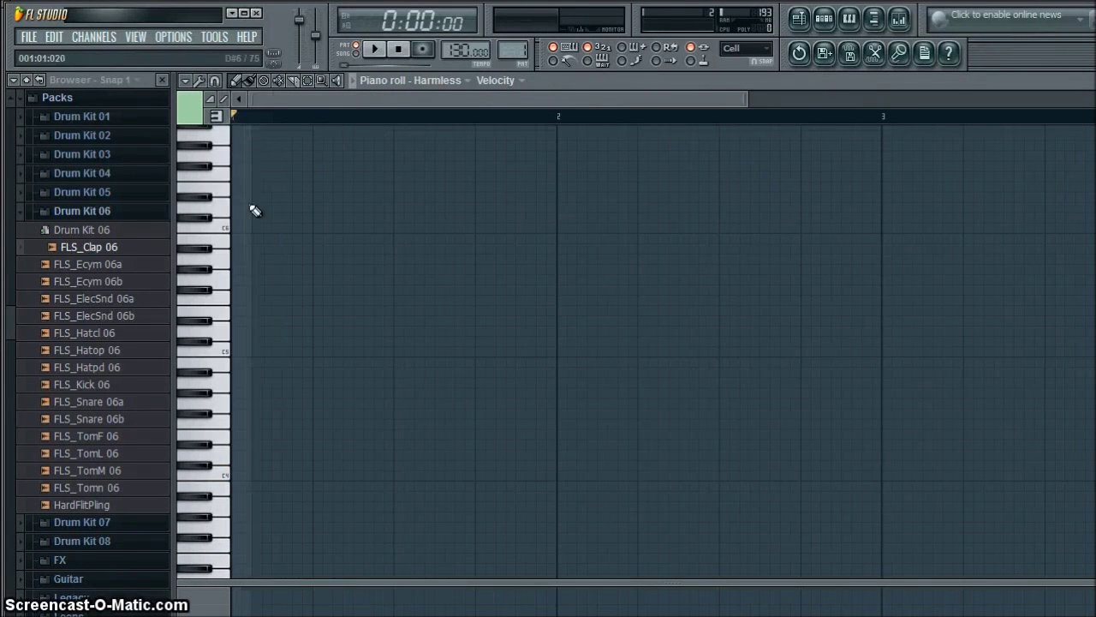
pyautogui.click(224, 350)
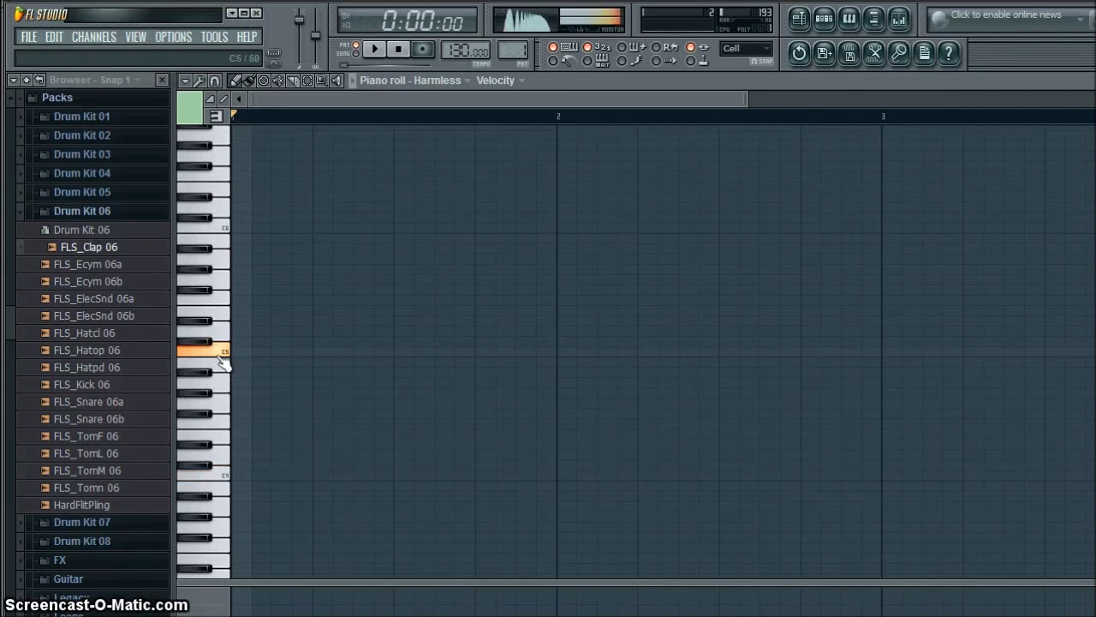
pyautogui.click(246, 485)
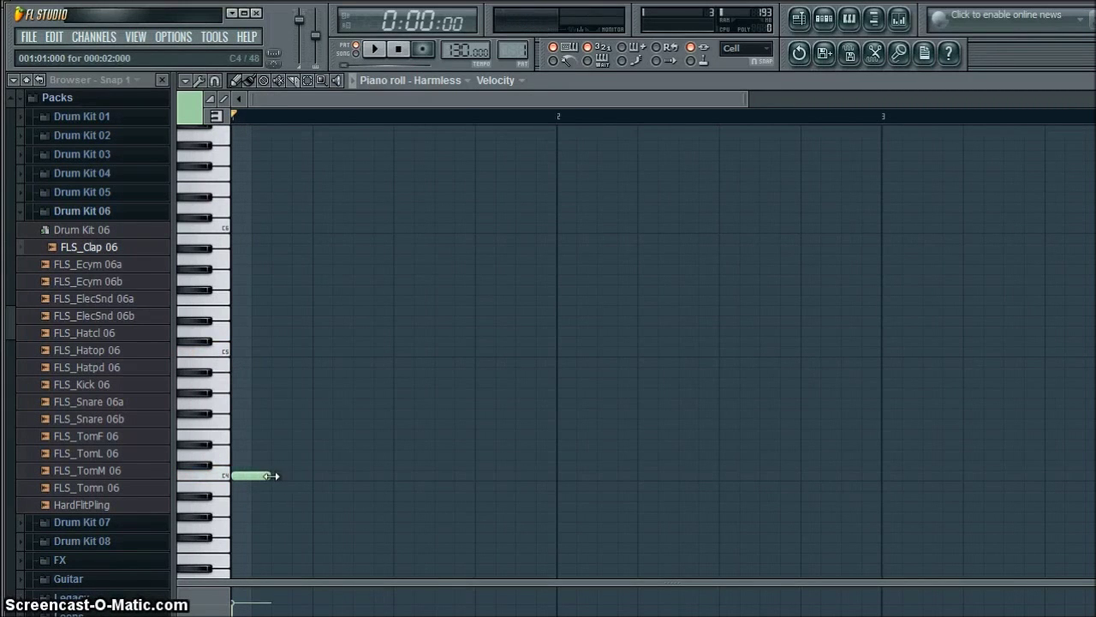
pyautogui.moveTo(276, 475)
pyautogui.mouseDown()
pyautogui.moveTo(479, 497)
pyautogui.moveTo(880, 497)
pyautogui.mouseUp()
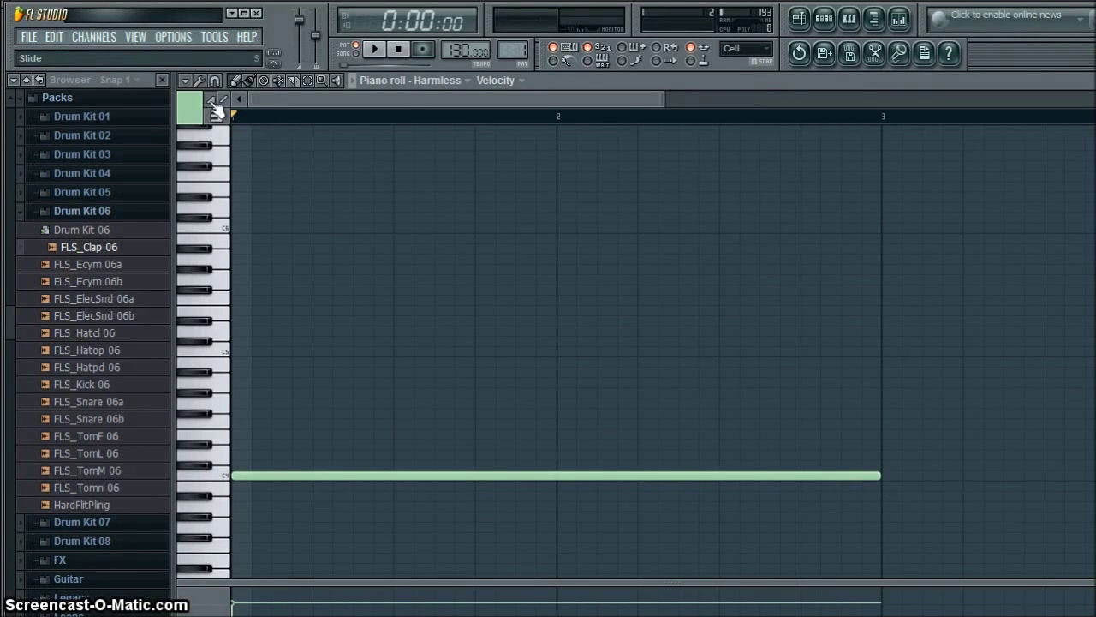
# Step: Add a C5 slide note ending at bar 3, audition the line, and shorten C4 to one beat
pyautogui.click(318, 351)
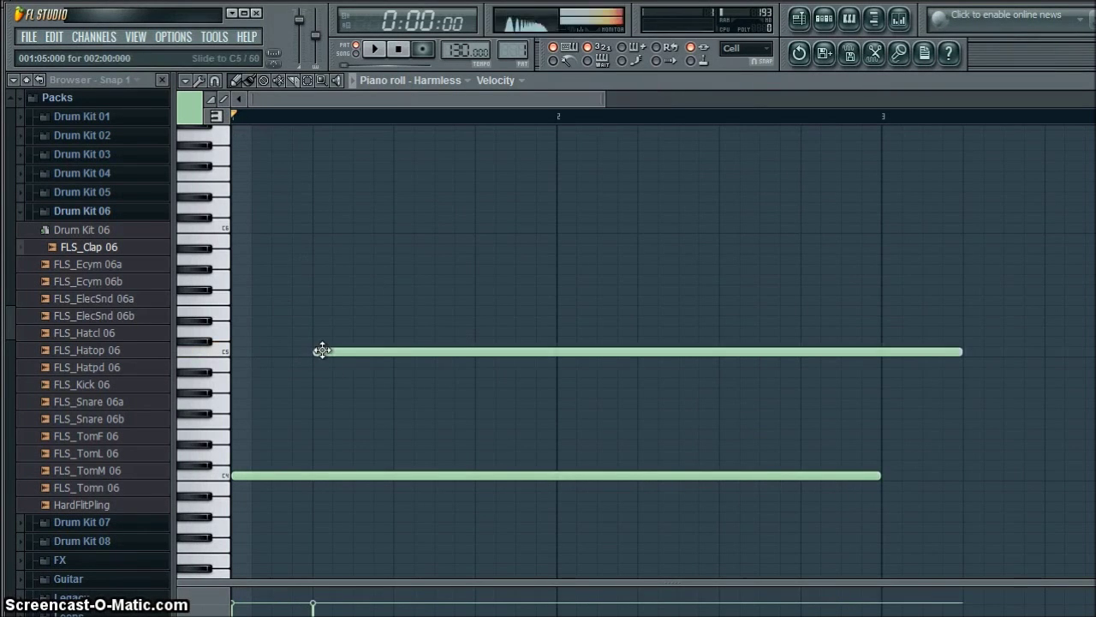
pyautogui.moveTo(957, 365); pyautogui.dragTo(885, 374)
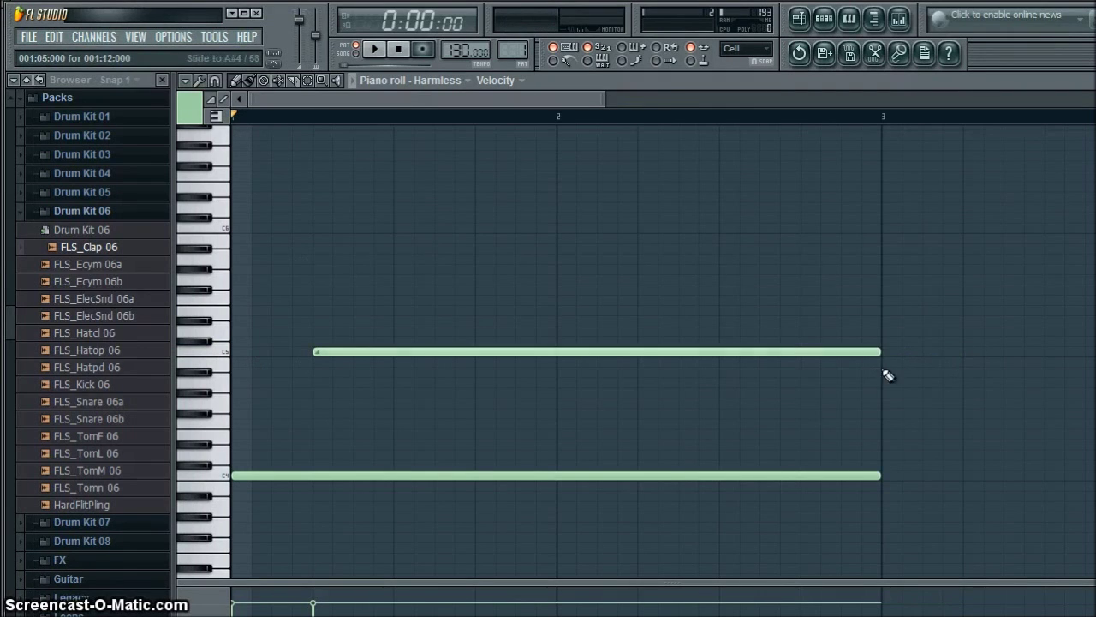
pyautogui.click(377, 50)
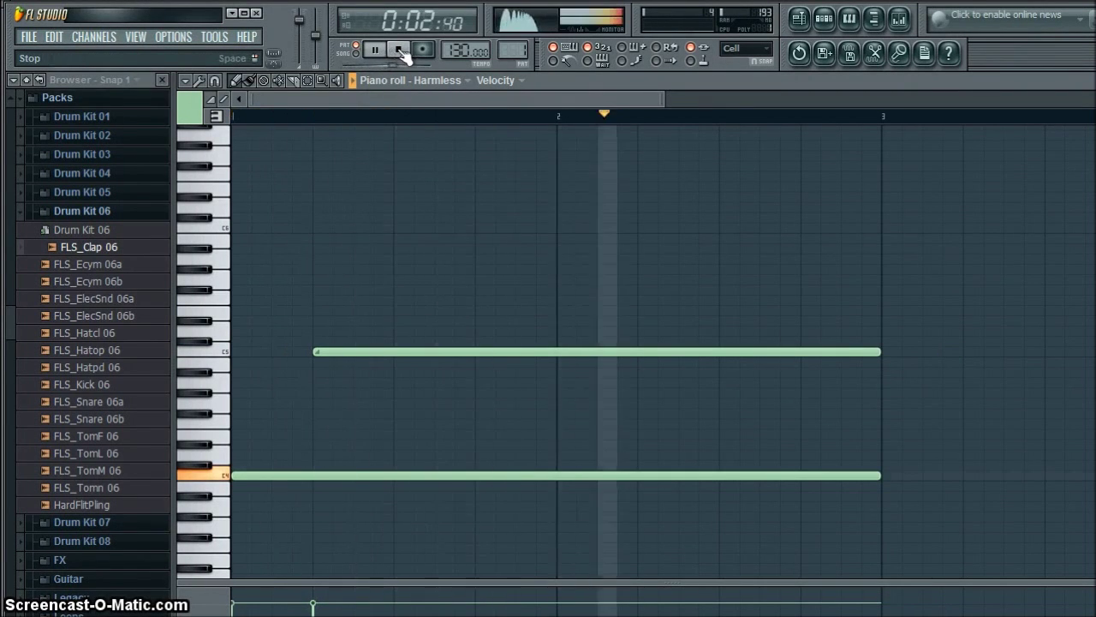
pyautogui.click(400, 51)
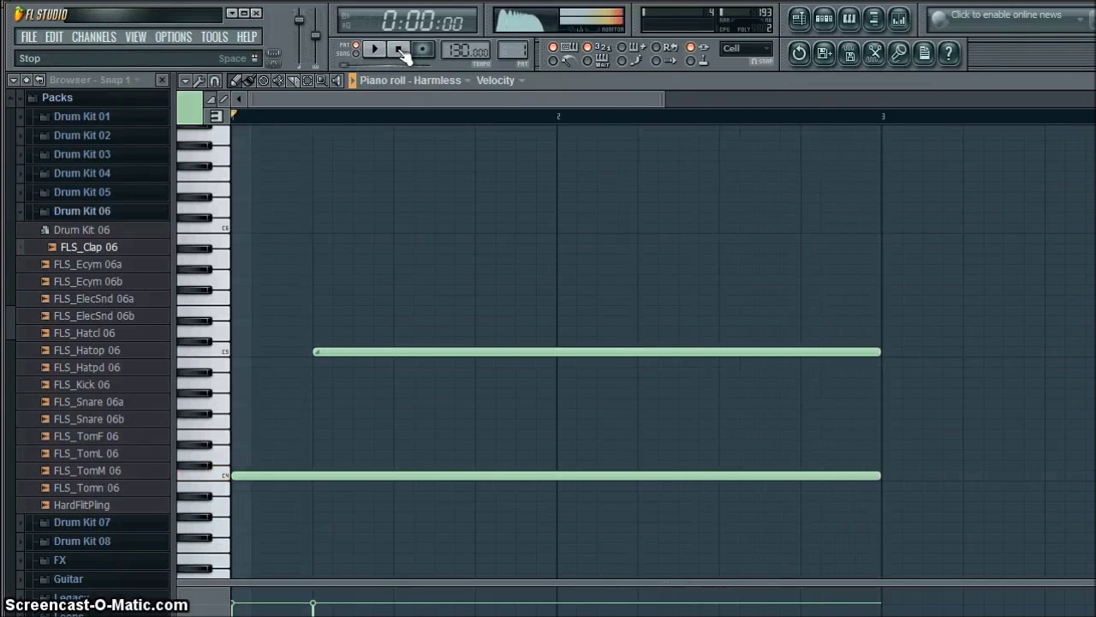
pyautogui.moveTo(881, 474); pyautogui.dragTo(312, 468)
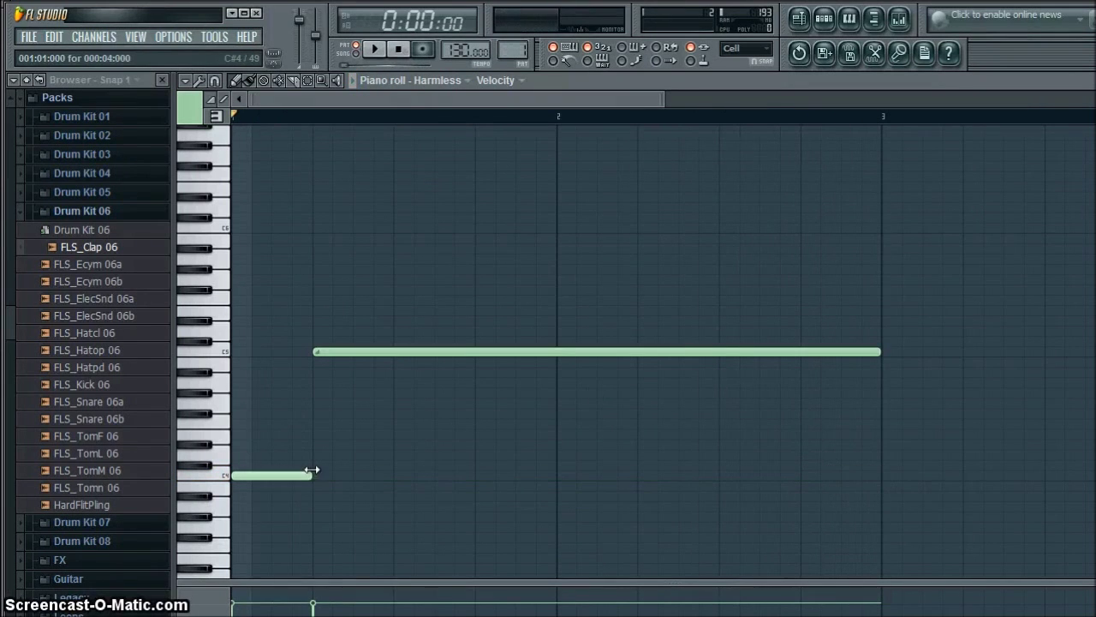
# Step: Draw a second C4 note from beat 2 to bar 3, play it back, and select all notes
pyautogui.click(318, 474)
pyautogui.moveTo(391, 474); pyautogui.dragTo(884, 480)
pyautogui.press('space')
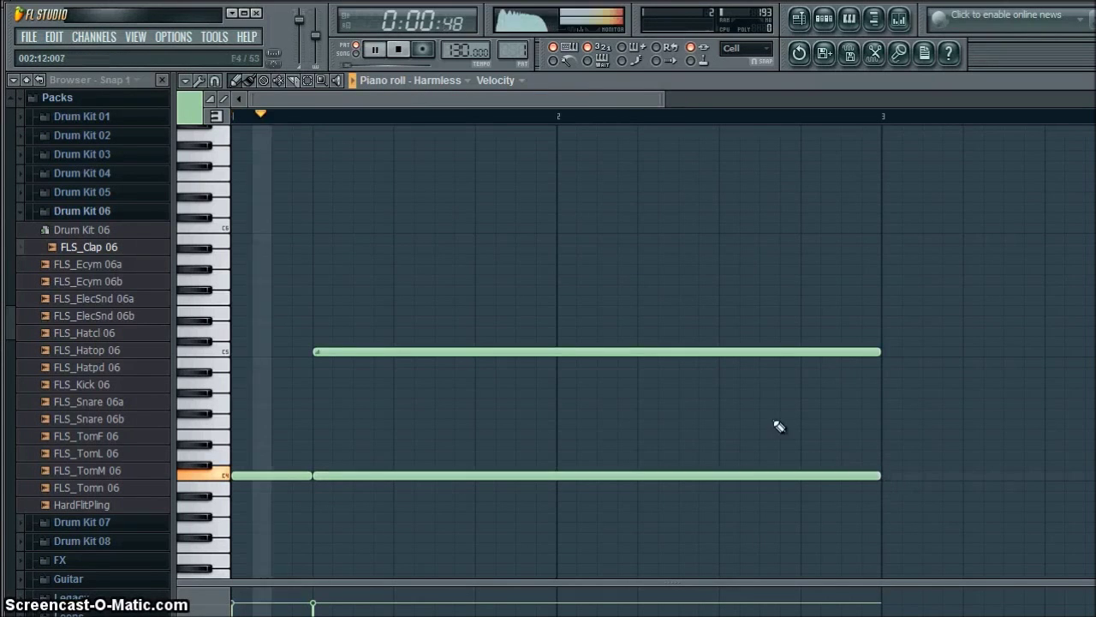
pyautogui.click(398, 53)
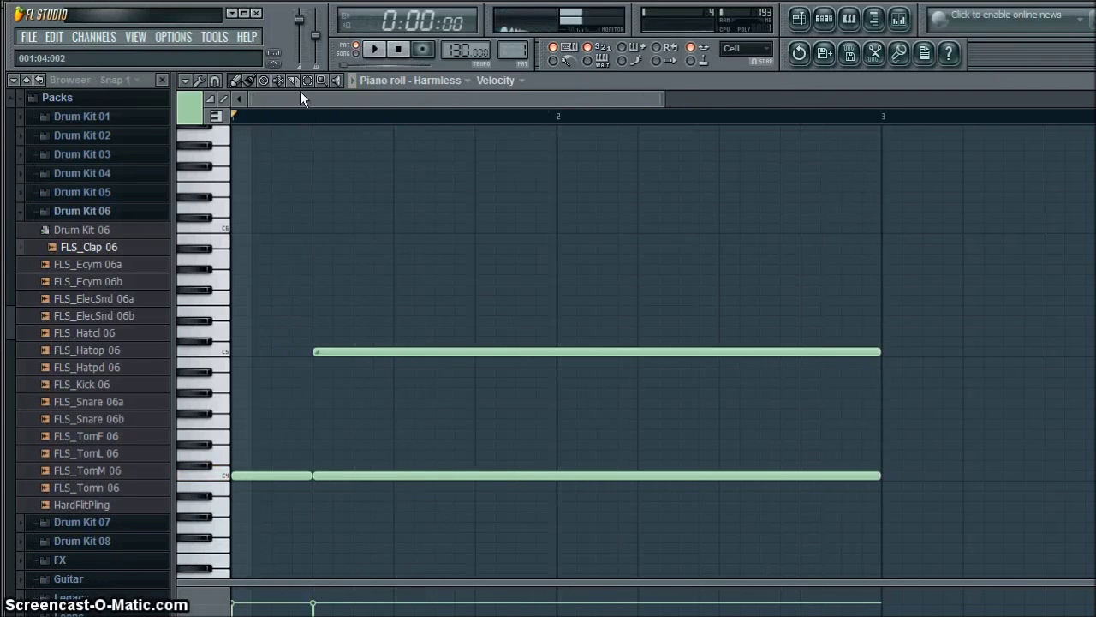
pyautogui.moveTo(232, 183); pyautogui.dragTo(246, 510)
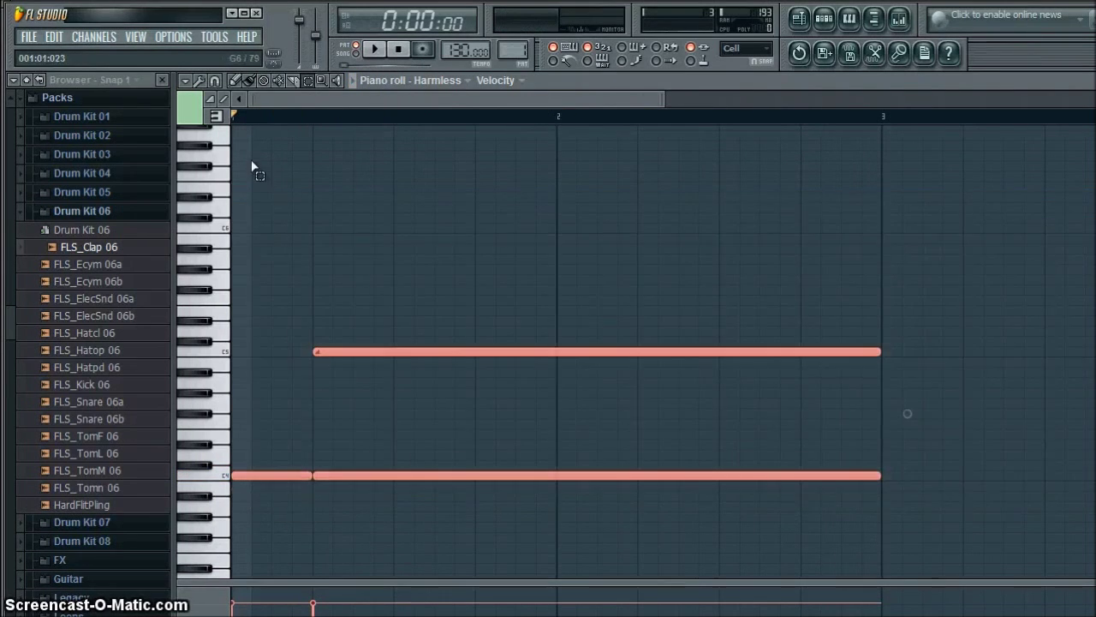
pyautogui.press('Escape')
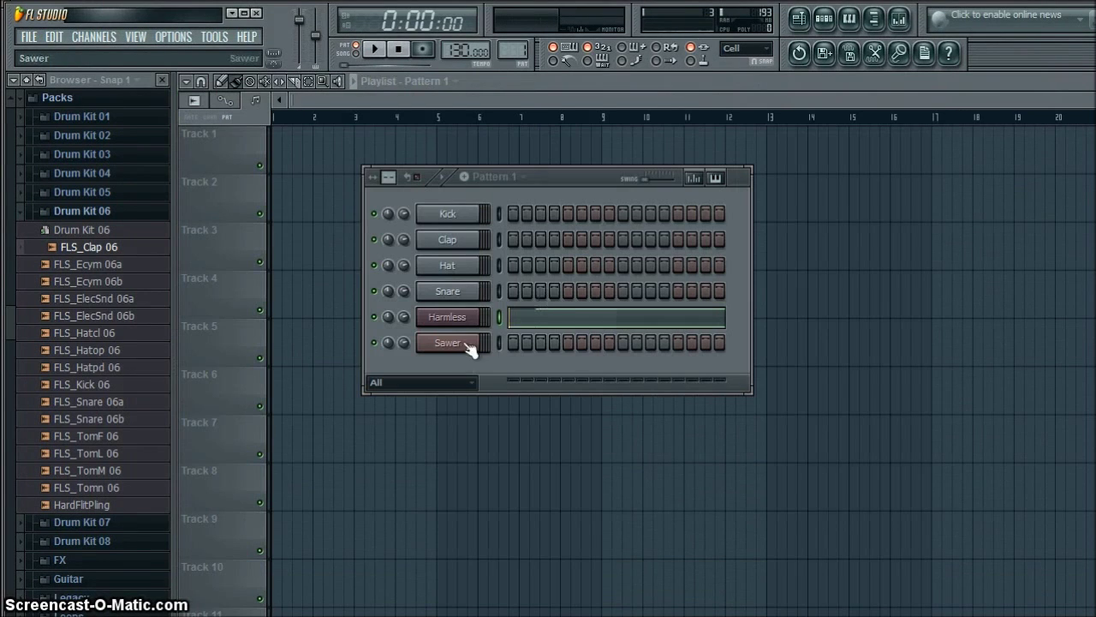
# Step: Paste the copied Harmless notes into Sawer's piano roll and play them back to check
pyautogui.rightClick(485, 342)
pyautogui.click(508, 341)
pyautogui.hotkey('ctrl', 'v')
pyautogui.click(374, 49)
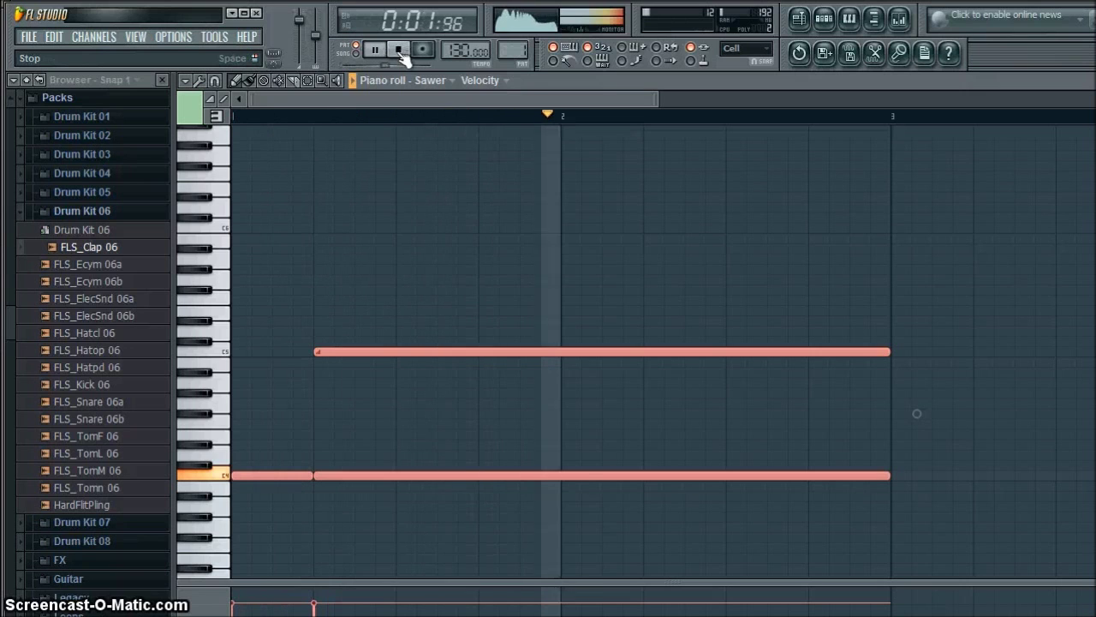
pyautogui.click(398, 50)
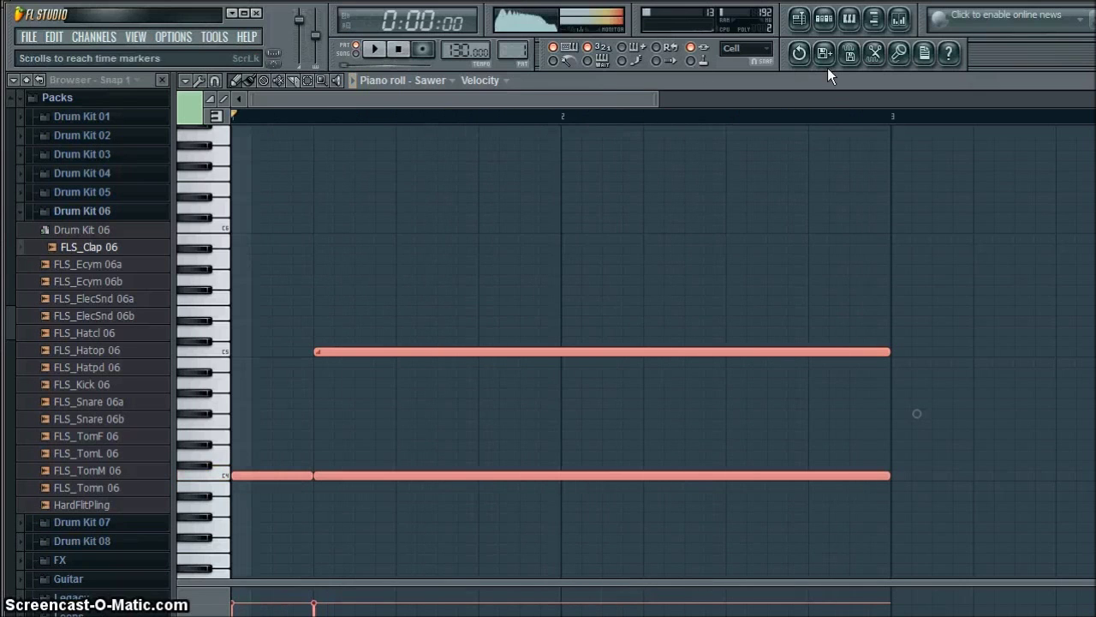
pyautogui.press('Escape')
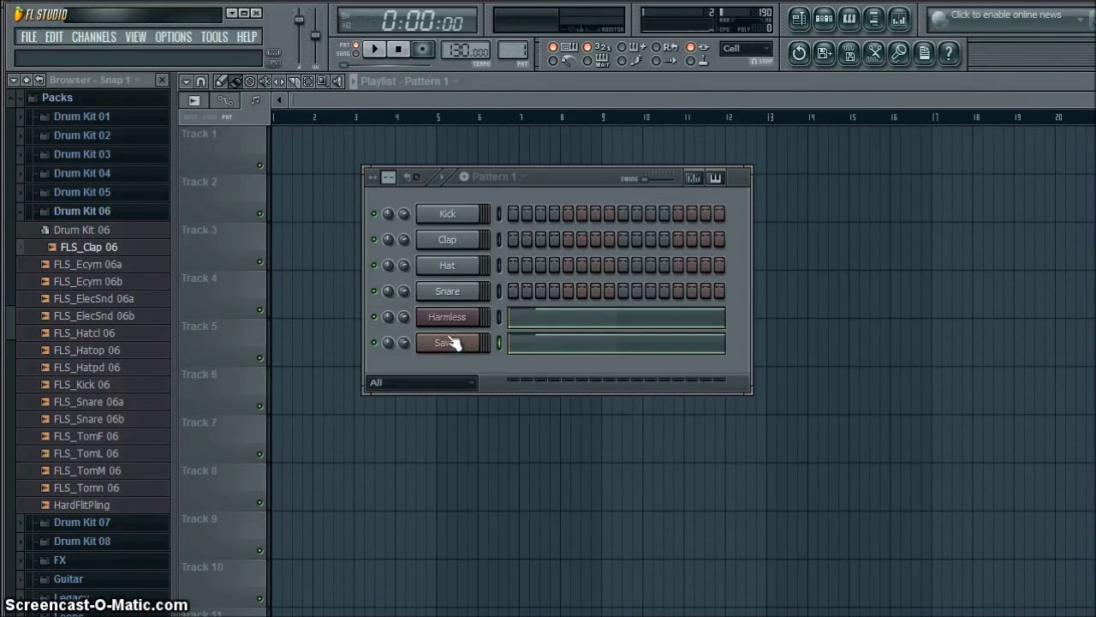
pyautogui.rightClick(473, 312)
# Step: Raise Harmless's first sub level, choose Dephased saw 2 timbre, tweak decay, and drop pitch to -1200 cents
pyautogui.click(433, 315)
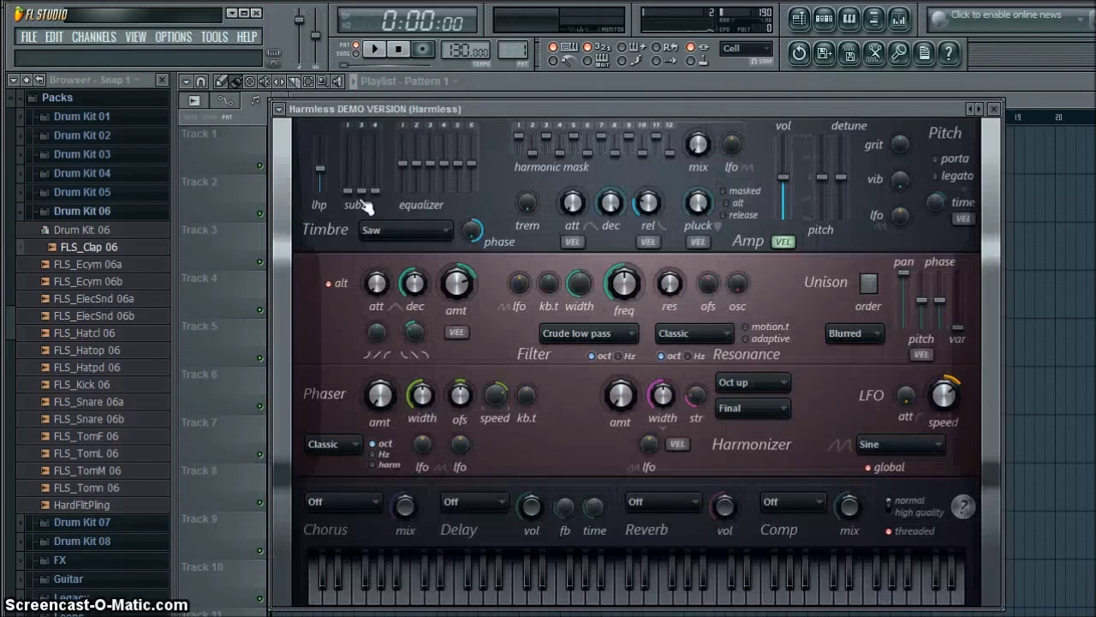
pyautogui.press('space')
pyautogui.moveTo(347, 190)
pyautogui.mouseDown()
pyautogui.moveTo(348, 165)
pyautogui.moveTo(361, 185)
pyautogui.moveTo(361, 175)
pyautogui.moveTo(382, 176)
pyautogui.mouseUp()
pyautogui.press('XF86AudioLowerVolume')
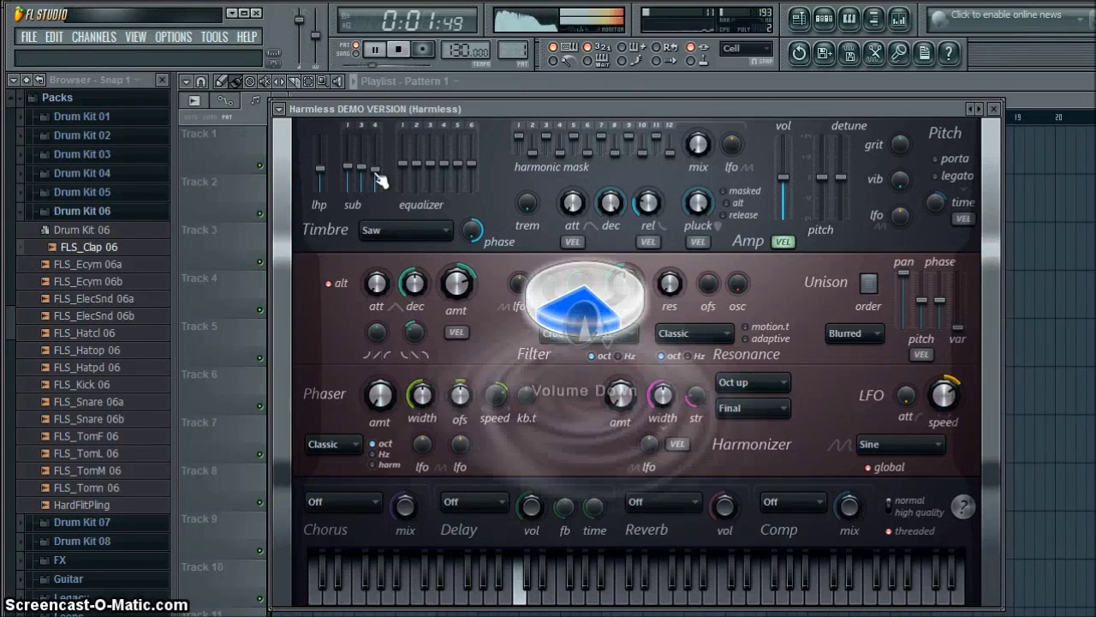
pyautogui.click(440, 229)
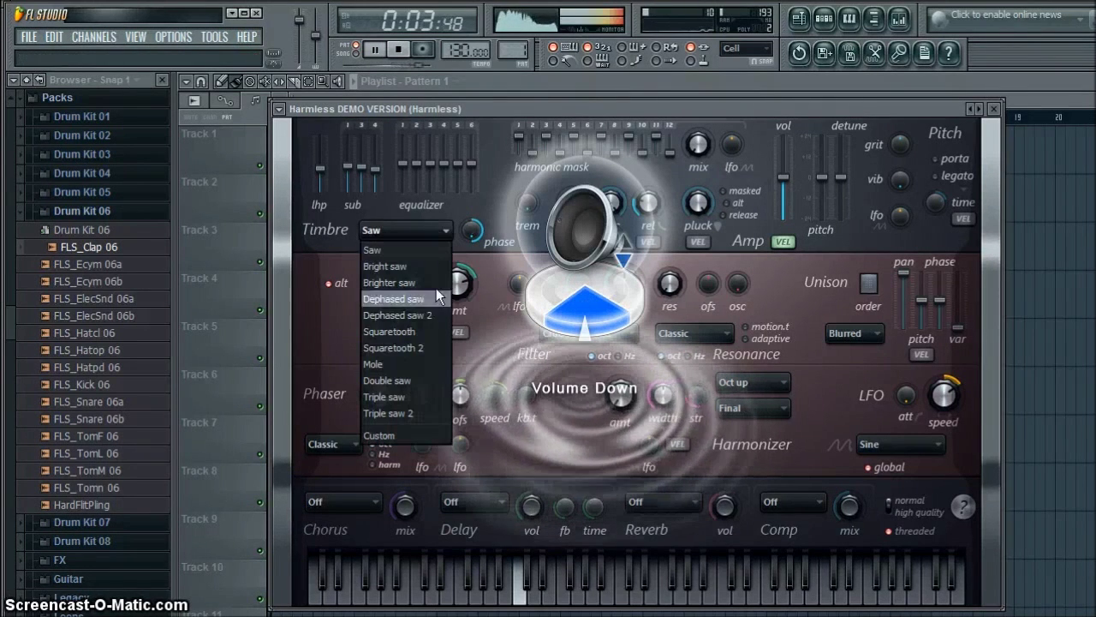
pyautogui.click(409, 311)
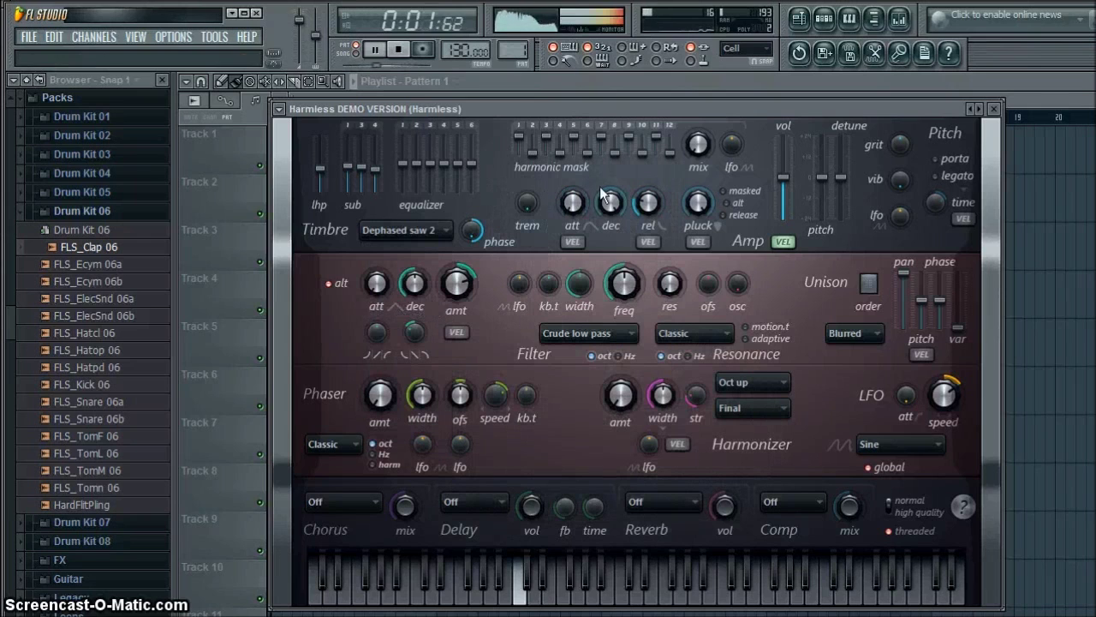
pyautogui.moveTo(603, 195); pyautogui.dragTo(603, 192)
pyautogui.moveTo(822, 178); pyautogui.dragTo(822, 195)
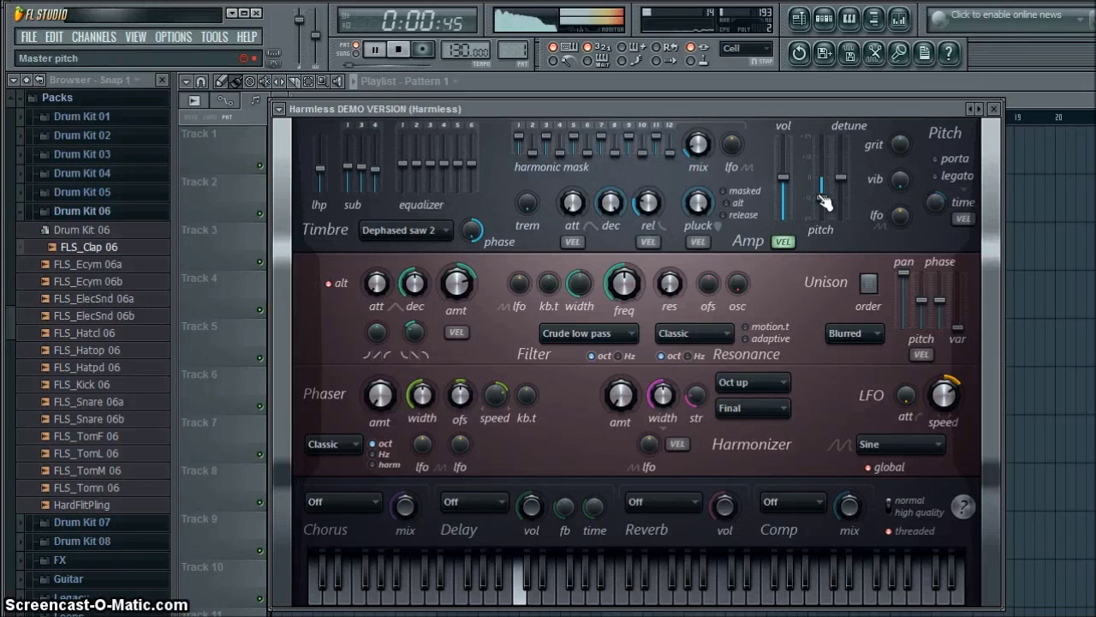
# Step: Give Harmless Small studio reverb and Distortion compression, and adjust its EQ bands and harmonizer amount
pyautogui.click(678, 500)
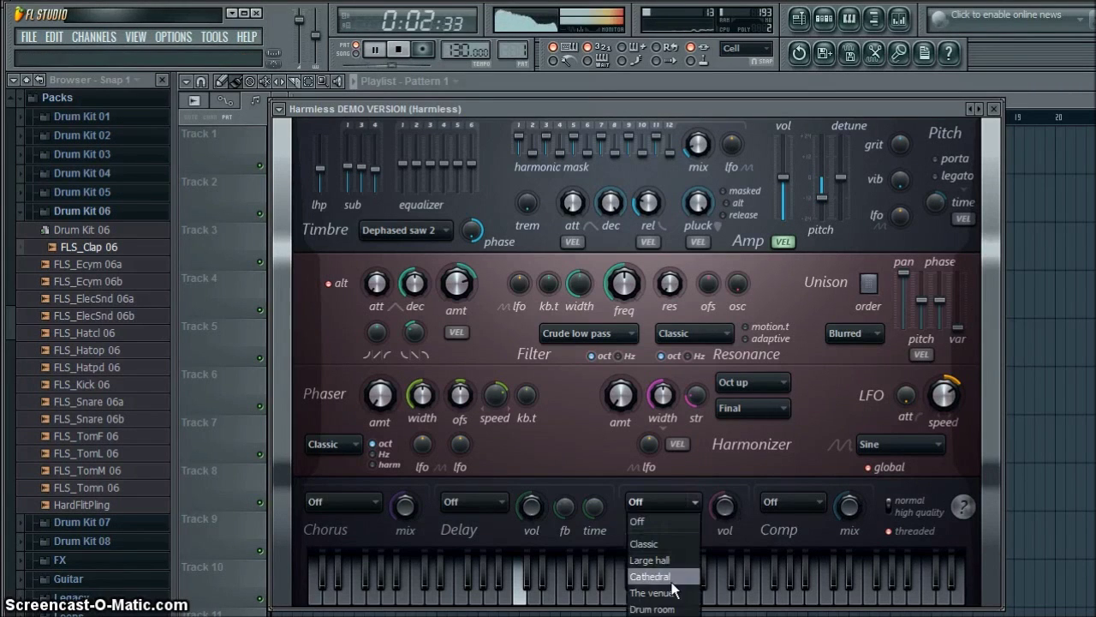
pyautogui.click(660, 576)
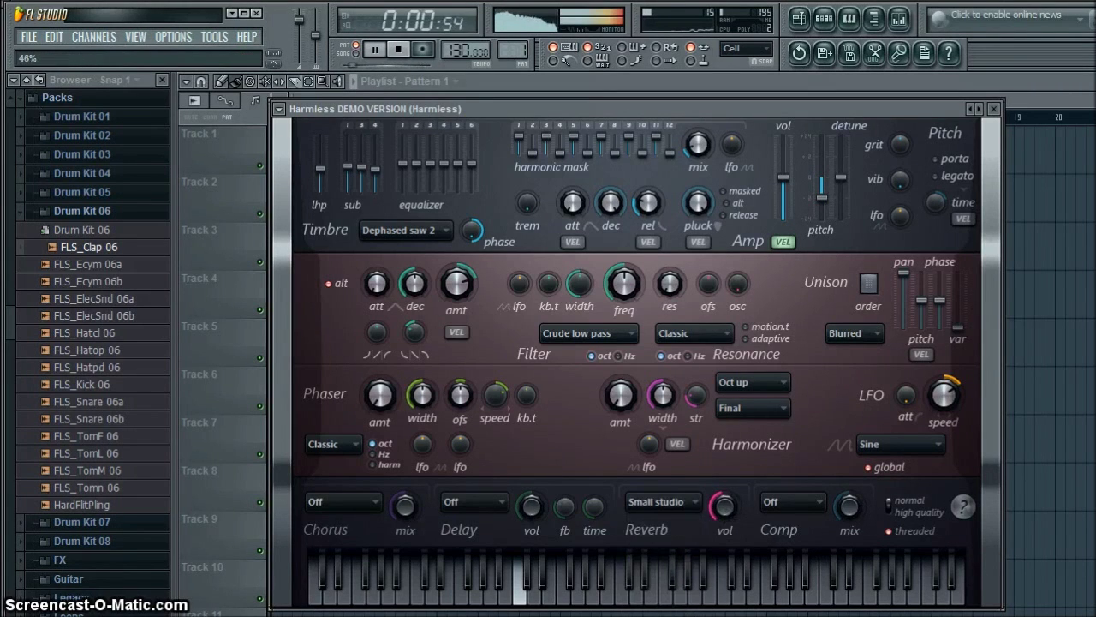
pyautogui.click(792, 505)
pyautogui.click(803, 591)
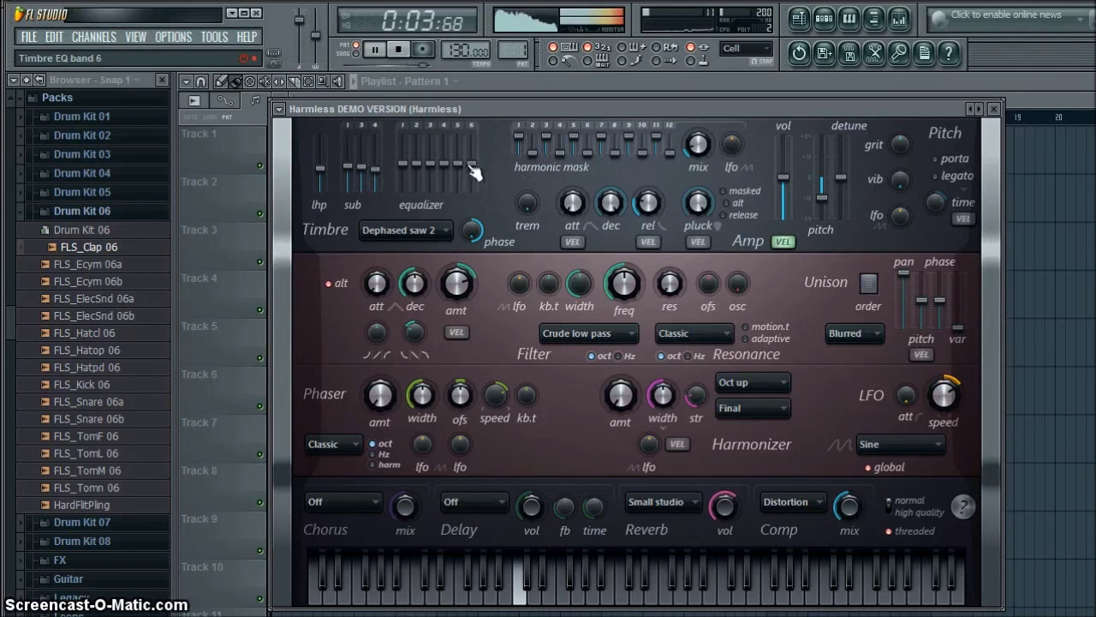
pyautogui.moveTo(471, 167); pyautogui.dragTo(419, 173)
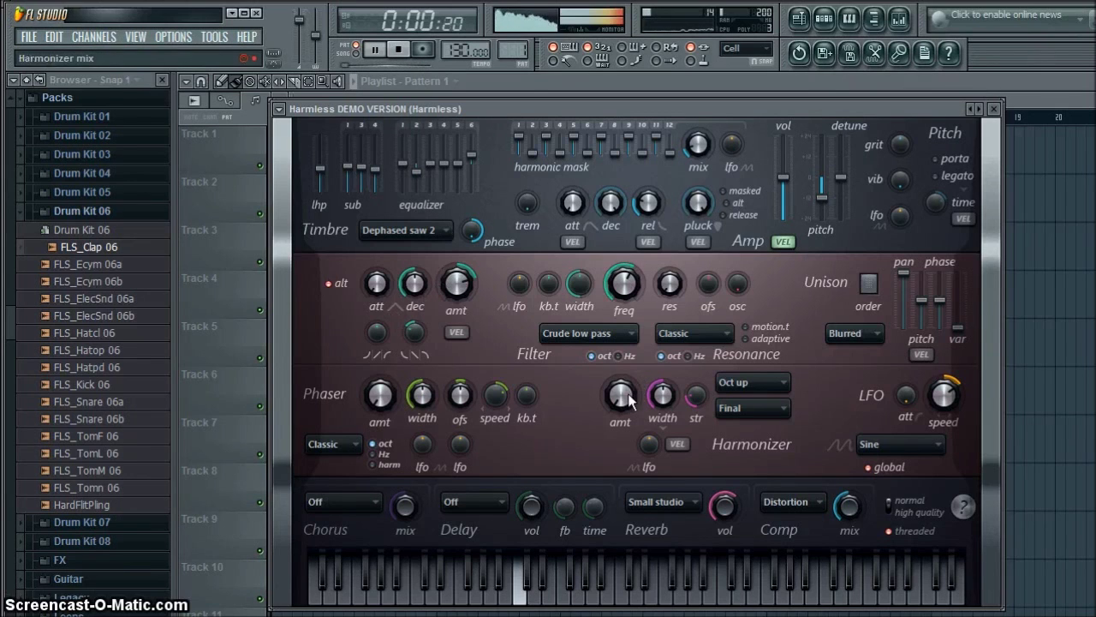
pyautogui.moveTo(628, 393); pyautogui.dragTo(628, 377)
pyautogui.press('space')
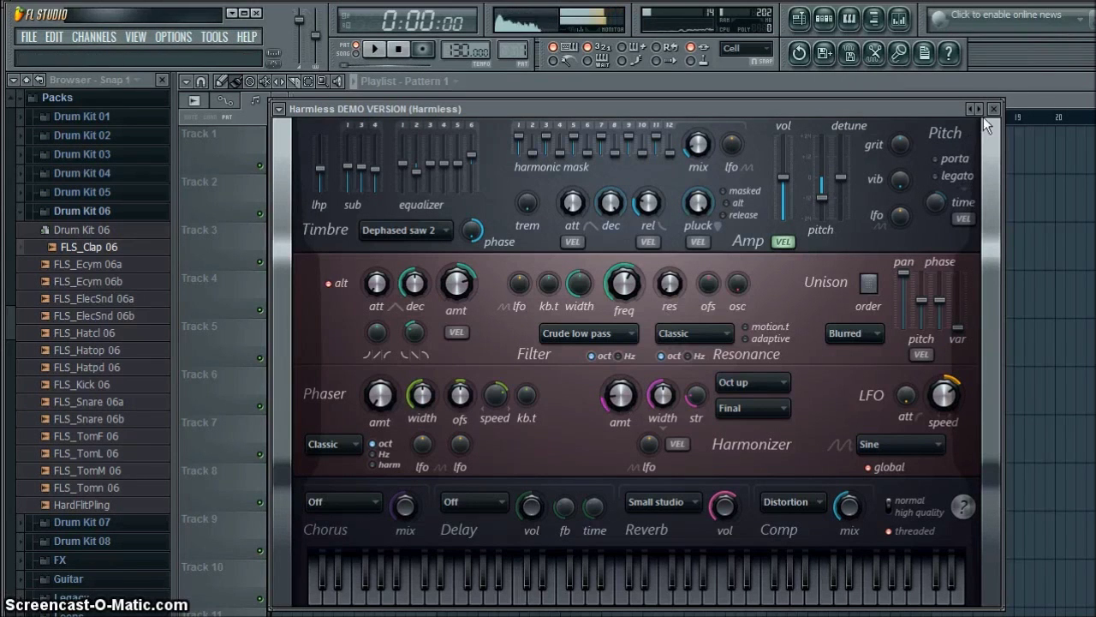
# Step: Close Harmless and open the Sawer synth window, positioned so all sections are visible
pyautogui.click(994, 110)
pyautogui.rightClick(481, 341)
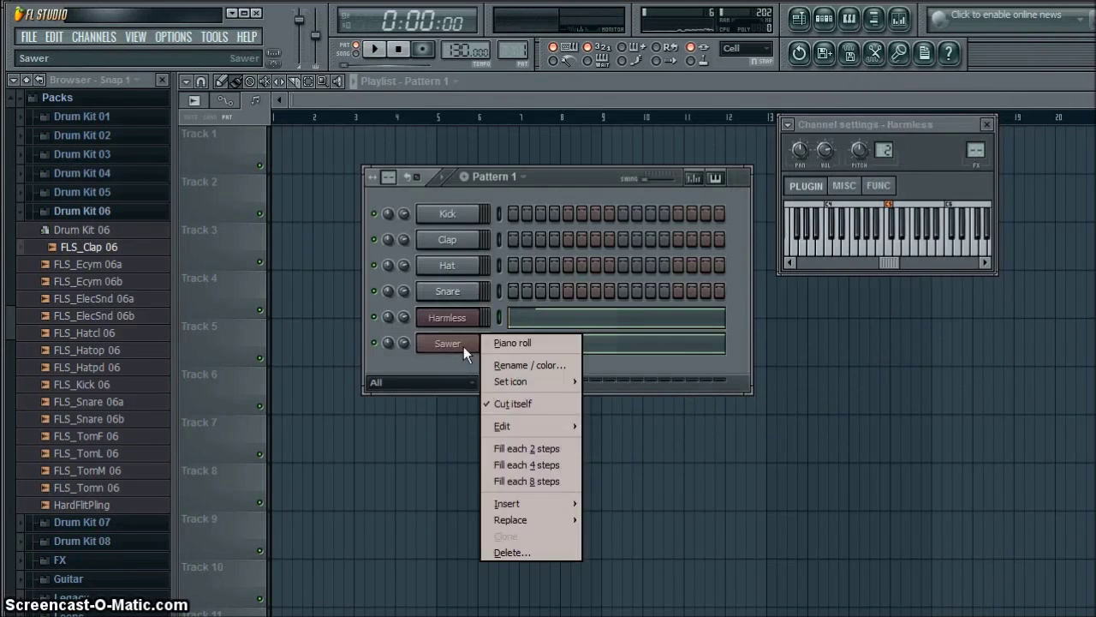
pyautogui.click(512, 343)
pyautogui.press('F7')
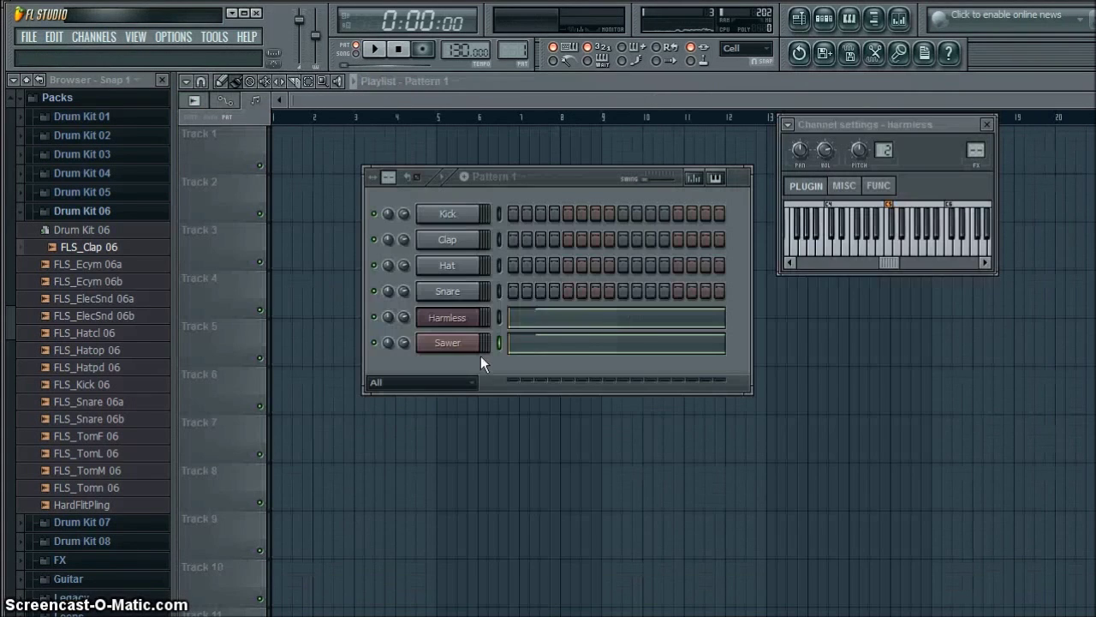
pyautogui.click(451, 341)
pyautogui.moveTo(580, 237); pyautogui.dragTo(523, 85)
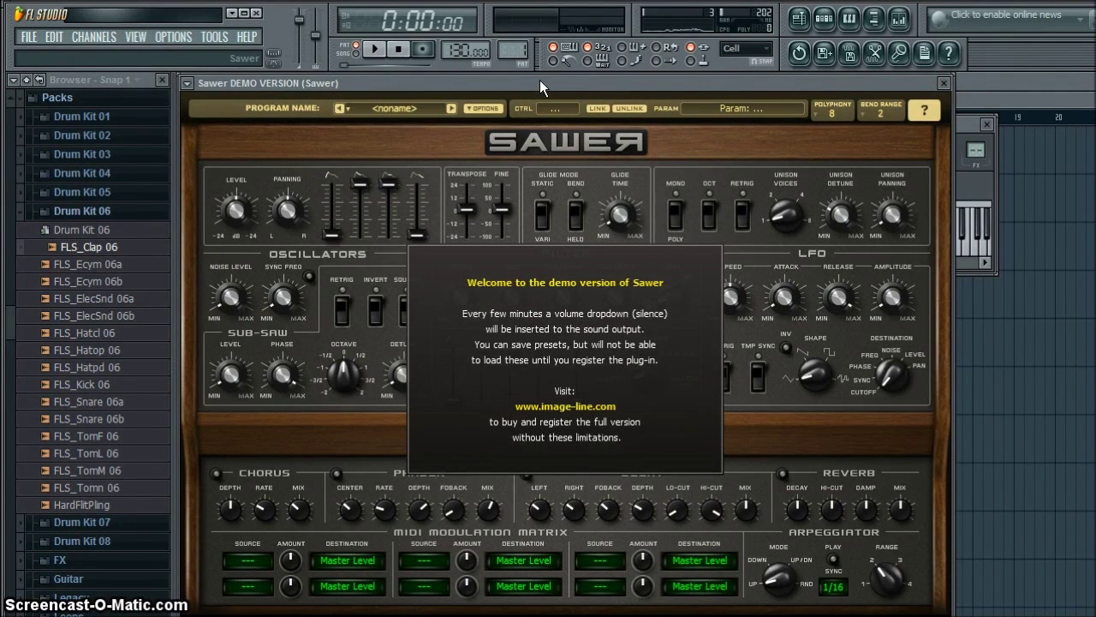
# Step: Dismiss the demo notice, lower Sawer's envelope sustain, turn unison voices off, and set arp mode to Down
pyautogui.moveTo(539, 79); pyautogui.dragTo(542, 81)
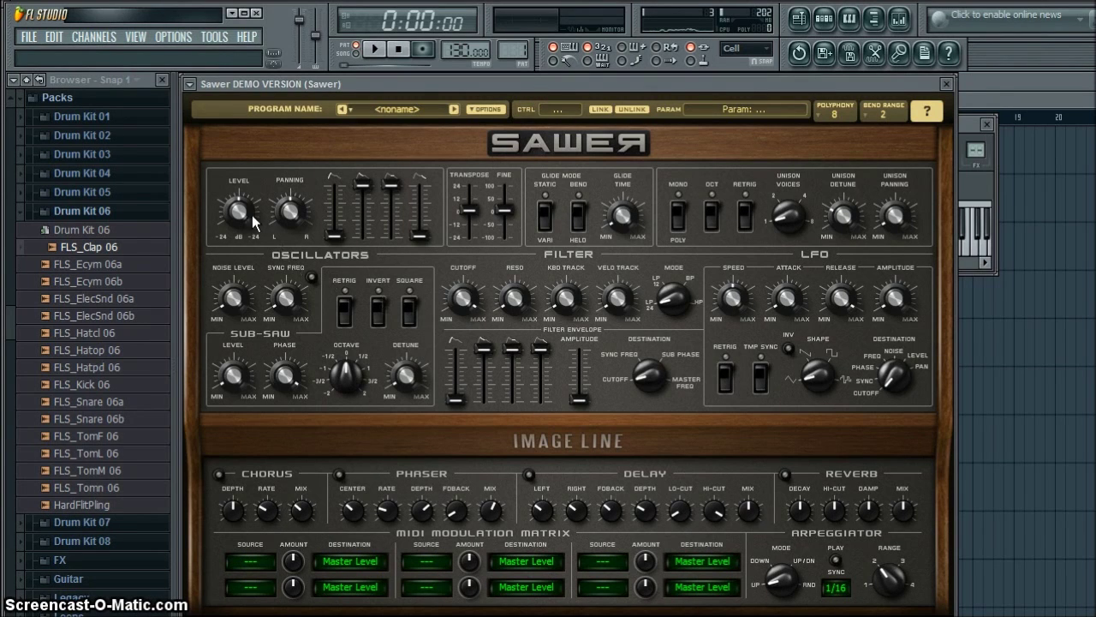
pyautogui.moveTo(514, 356); pyautogui.dragTo(514, 366)
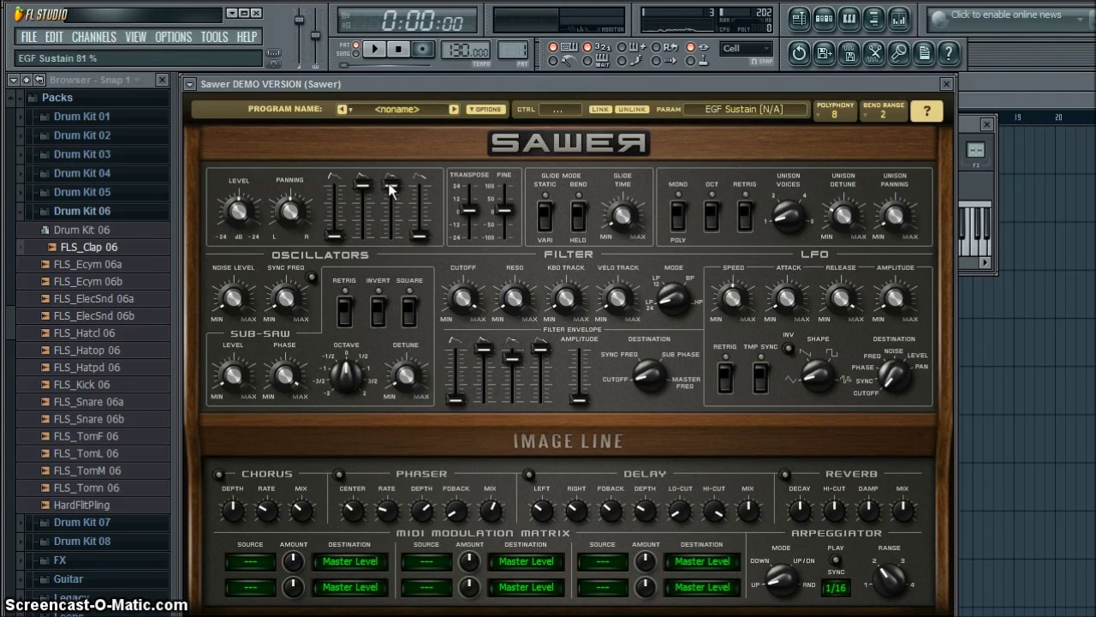
pyautogui.scroll(1, 648, 375)
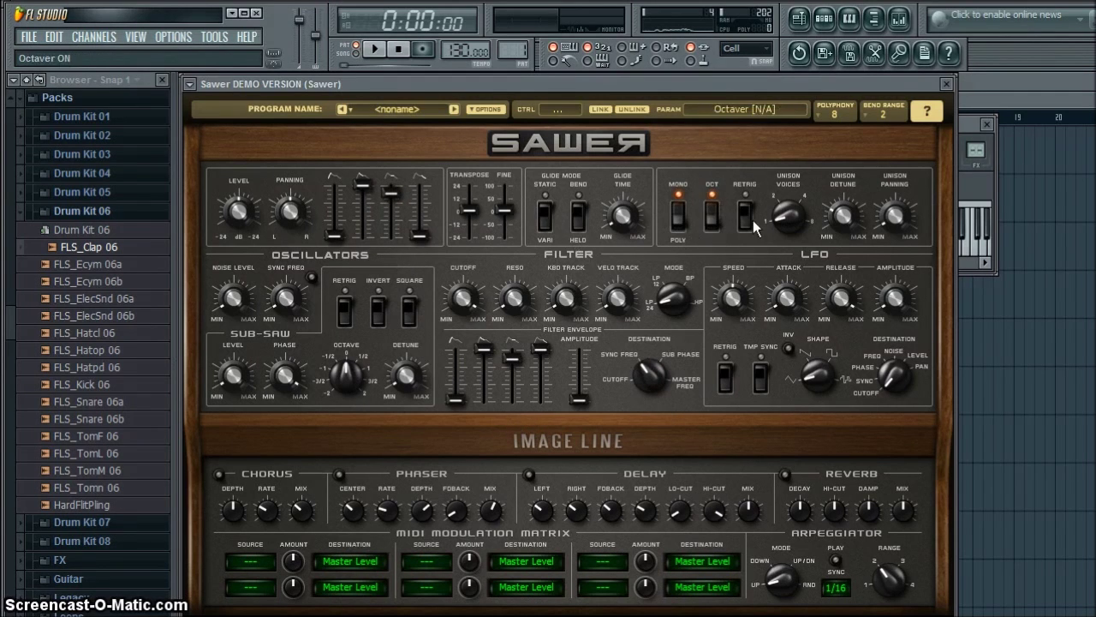
pyautogui.press('space')
pyautogui.moveTo(786, 219); pyautogui.dragTo(786, 229)
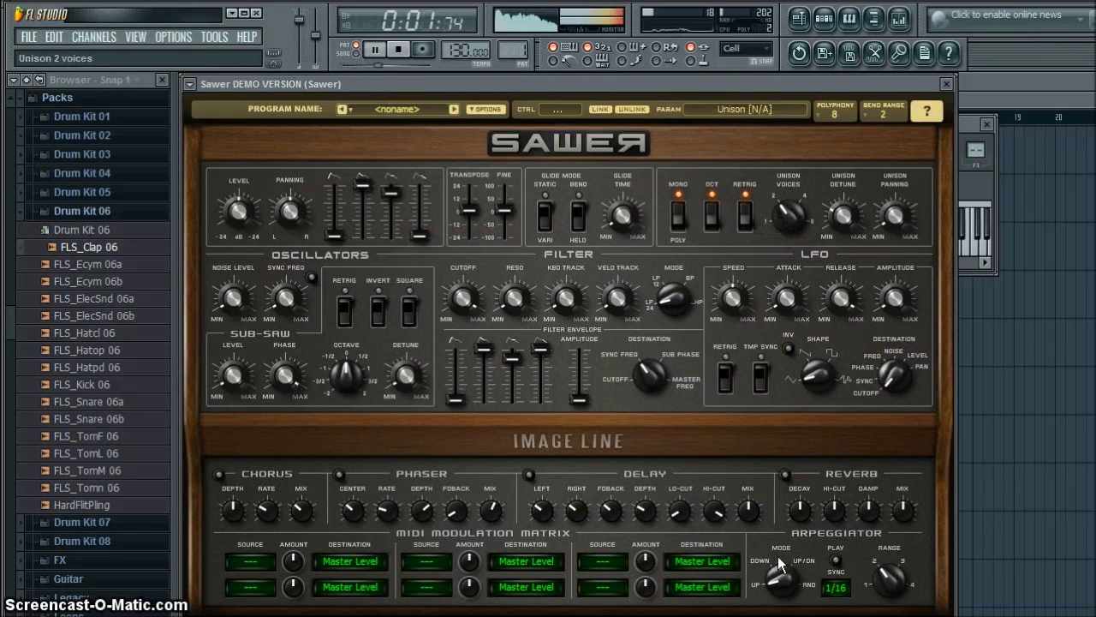
pyautogui.moveTo(781, 565); pyautogui.dragTo(781, 553)
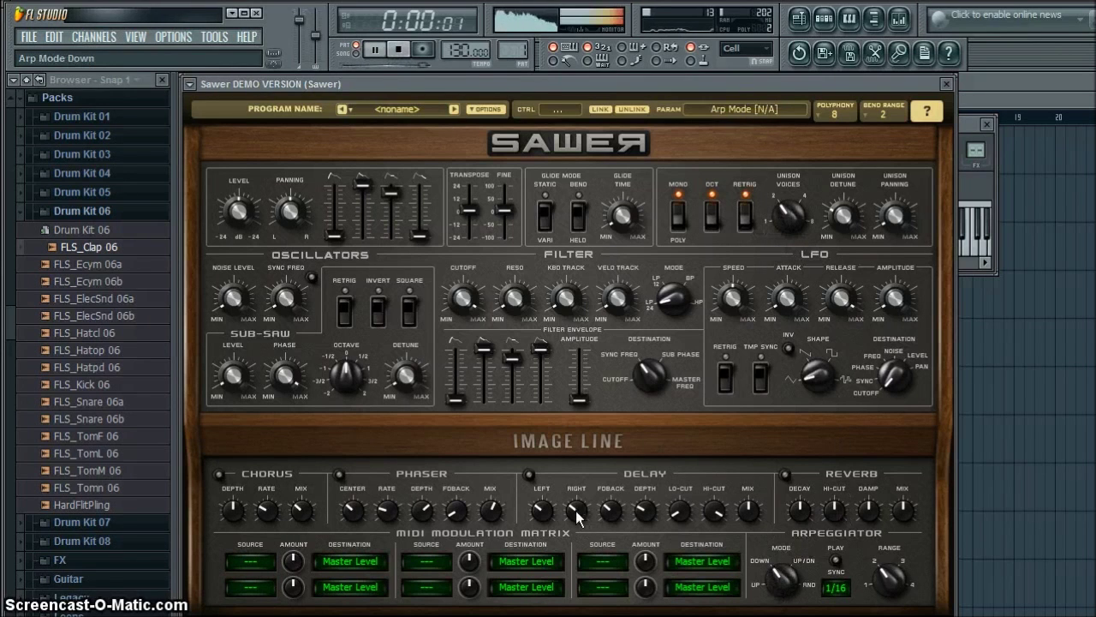
# Step: Shorten Sawer's filter and master envelope decays, leaving sub-saw octave at 0, then close the synth
pyautogui.moveTo(483, 346); pyautogui.dragTo(484, 353)
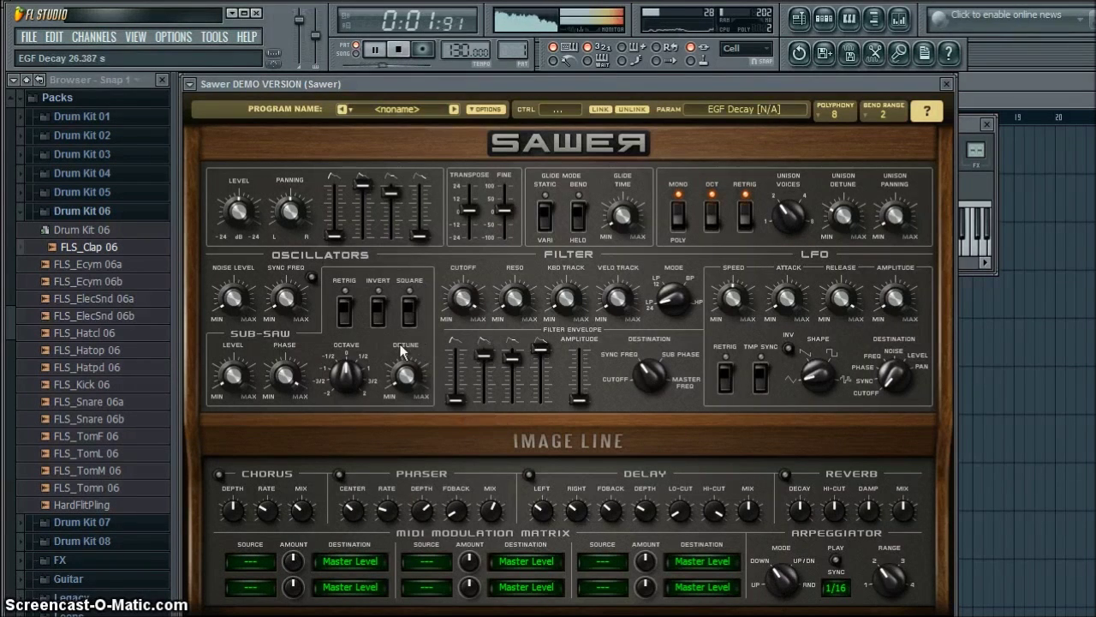
pyautogui.moveTo(347, 374); pyautogui.dragTo(347, 374)
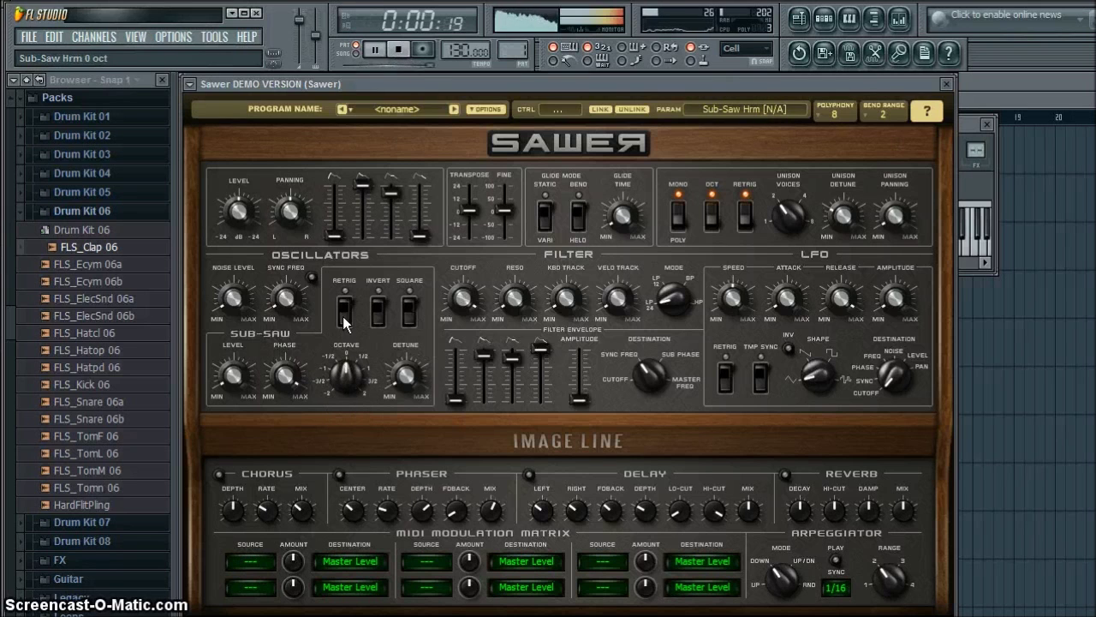
pyautogui.moveTo(390, 193); pyautogui.dragTo(385, 199)
pyautogui.press('space')
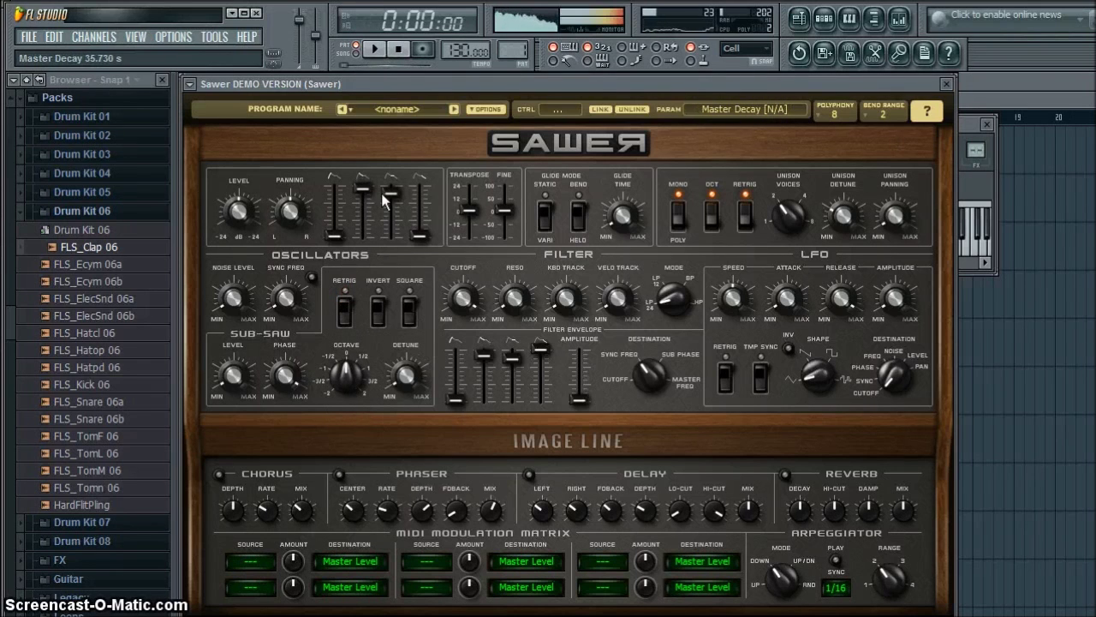
pyautogui.click(946, 84)
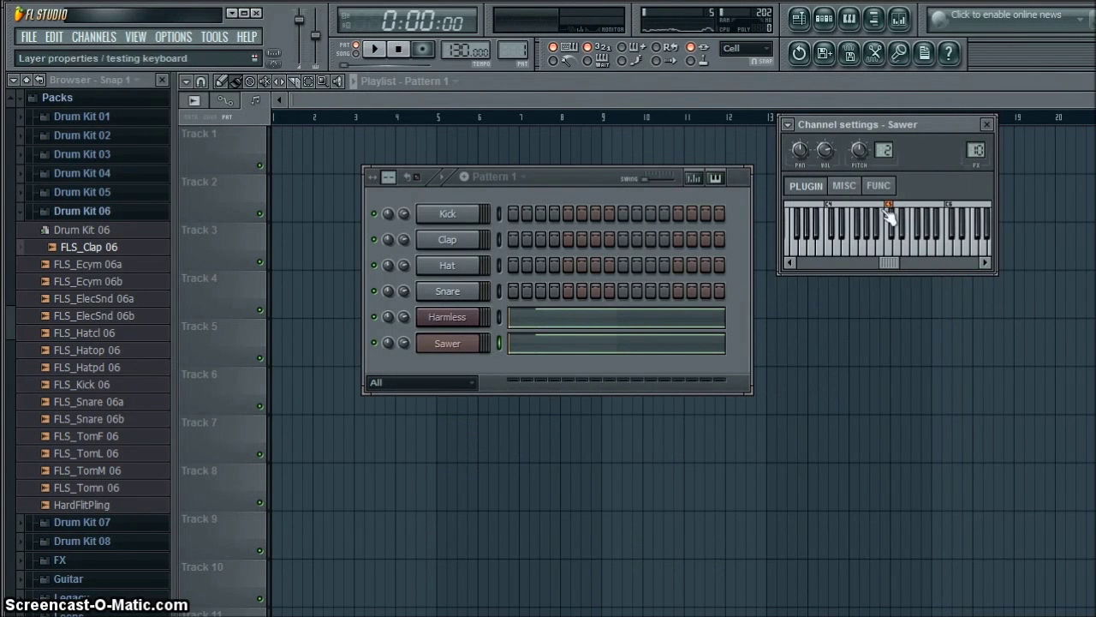
# Step: Open and close the Harmless synth window, leaving its channel settings showing echo, arpeggiator and time options
pyautogui.click(481, 317)
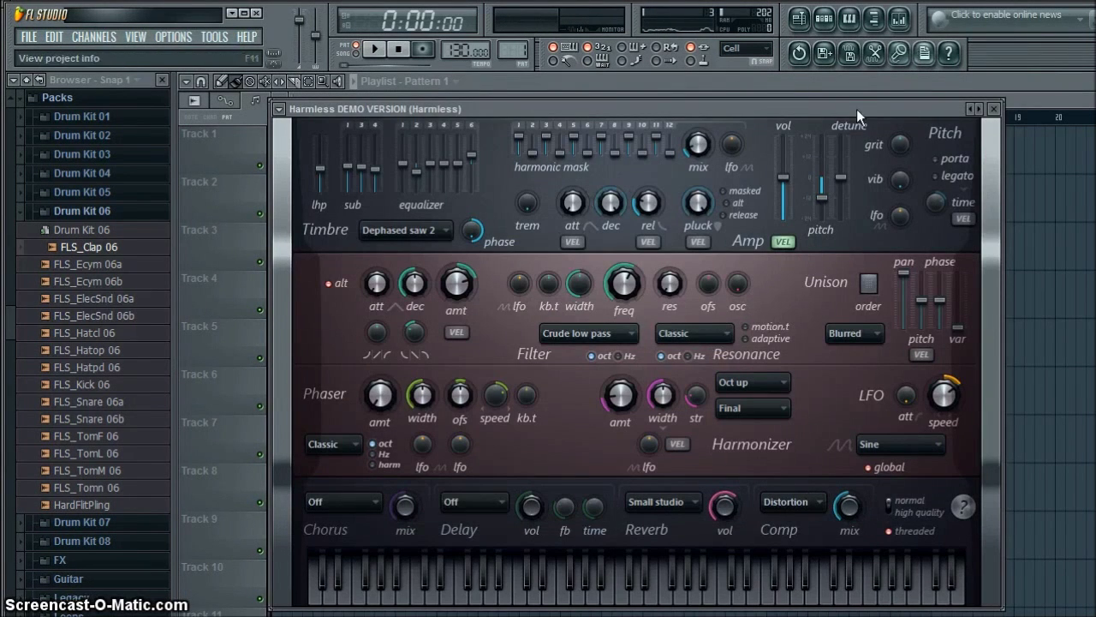
pyautogui.click(992, 110)
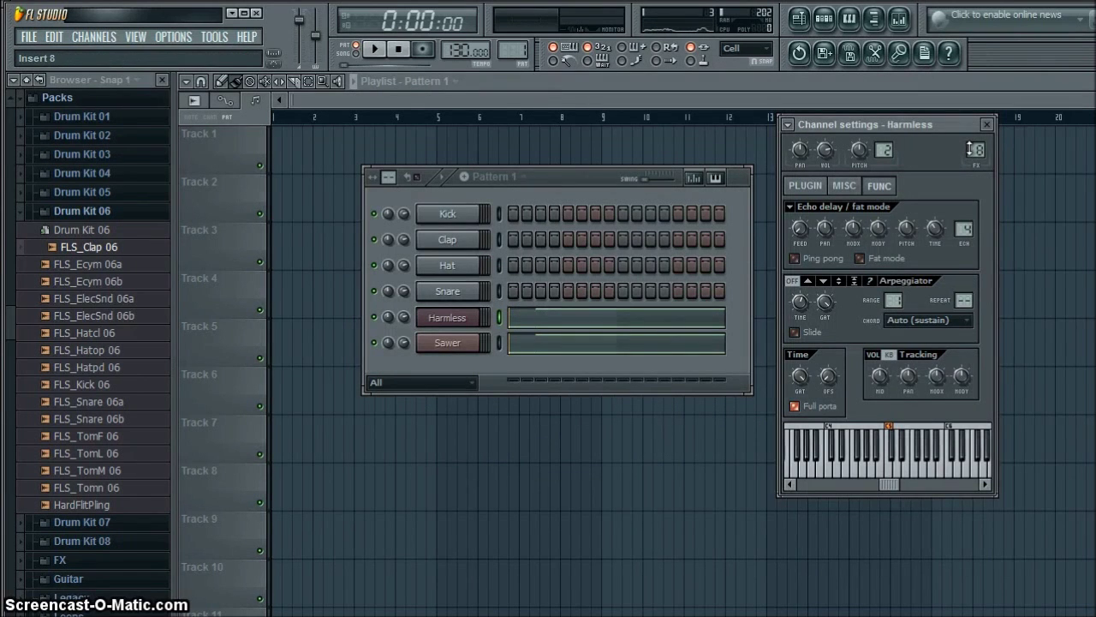
# Step: Open the mixer and load Gross Beat into the first effect slot of Insert 10
pyautogui.click(899, 19)
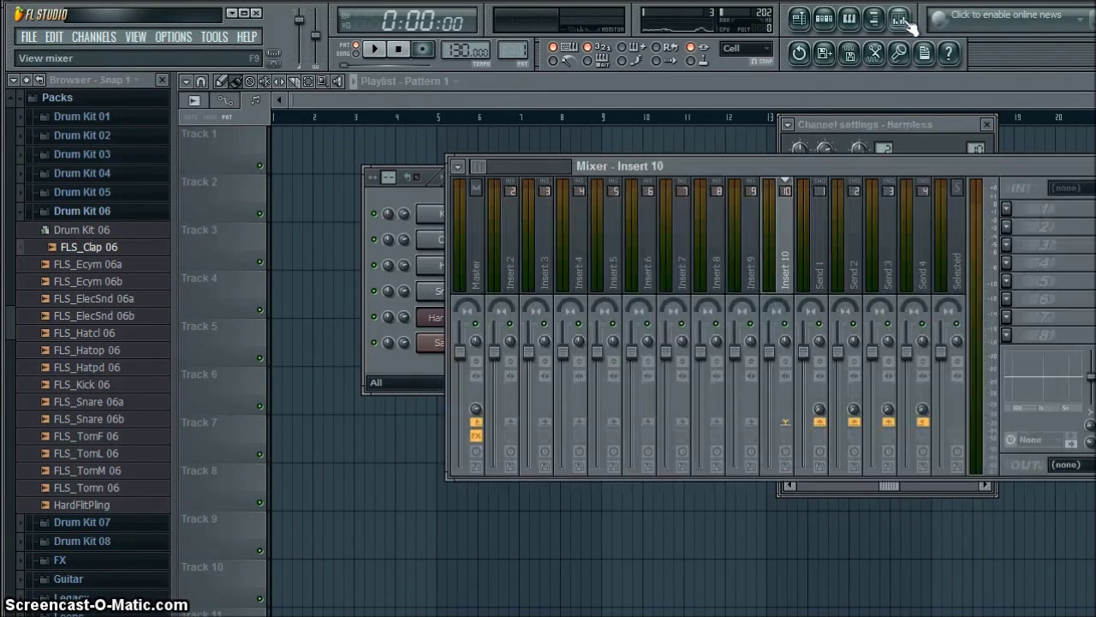
pyautogui.moveTo(920, 166); pyautogui.dragTo(725, 152)
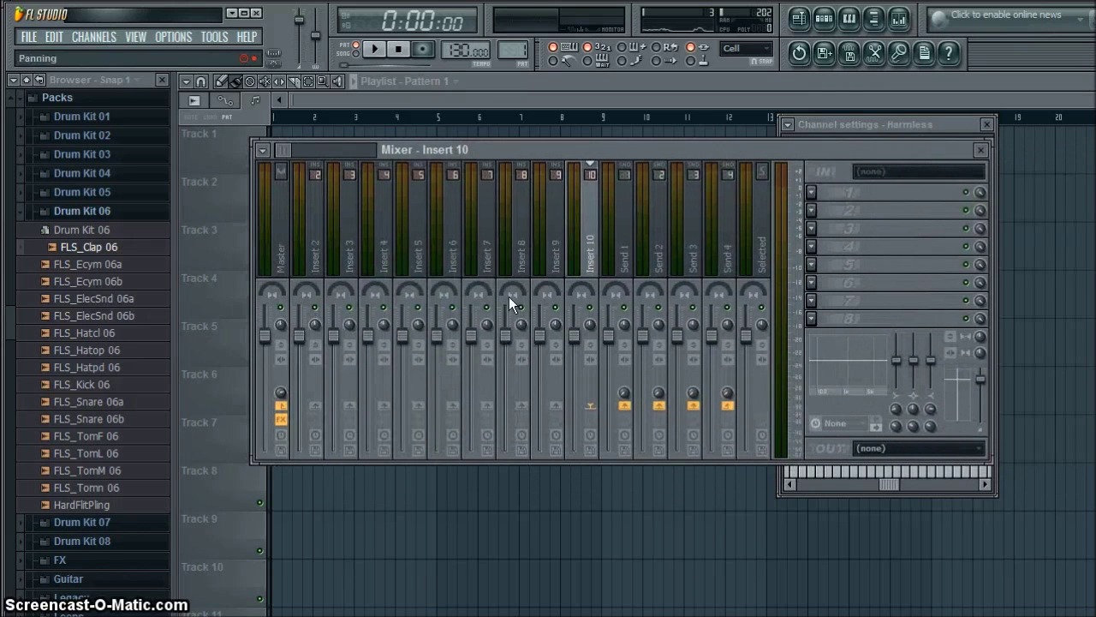
pyautogui.click(811, 193)
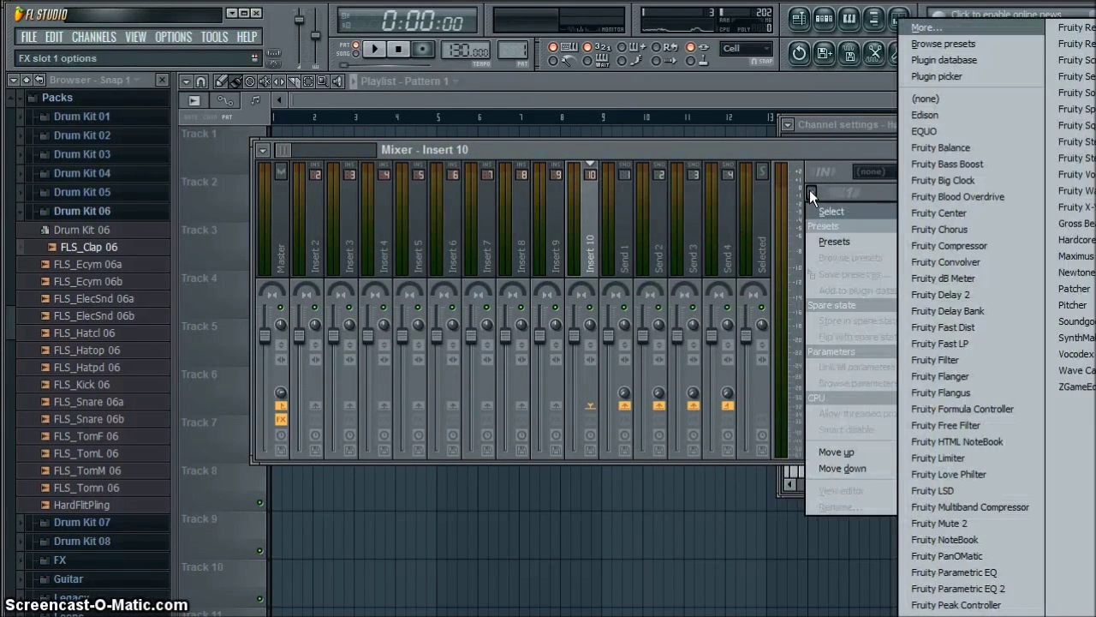
pyautogui.click(1075, 223)
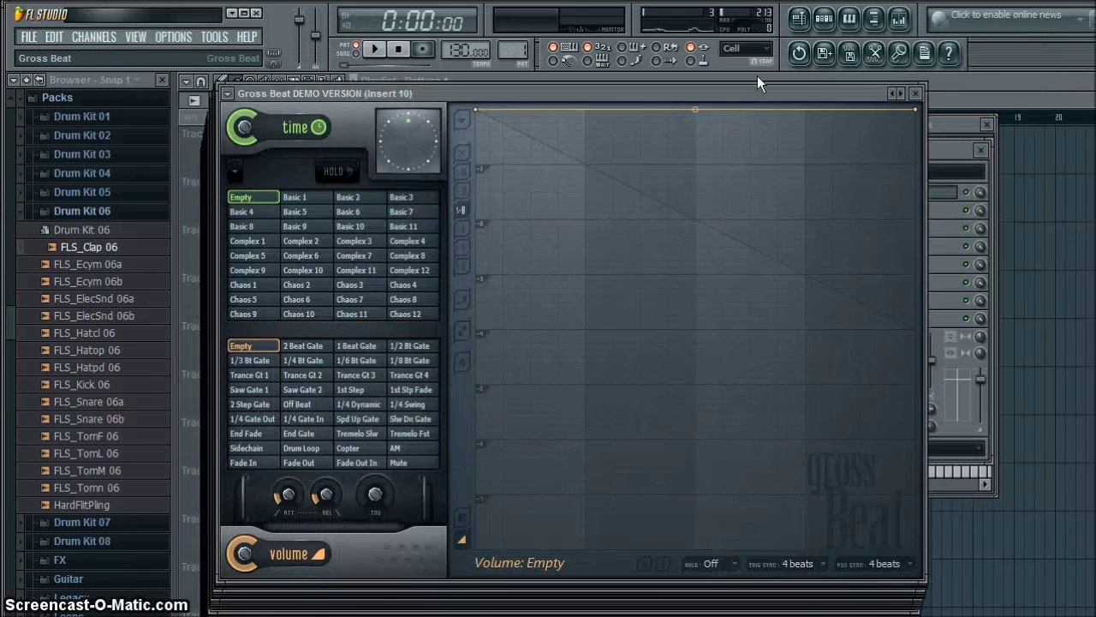
# Step: Apply Gross Beat's Sidechain volume preset and pull all four curve handles upward
pyautogui.moveTo(757, 77); pyautogui.dragTo(759, 66)
pyautogui.click(250, 437)
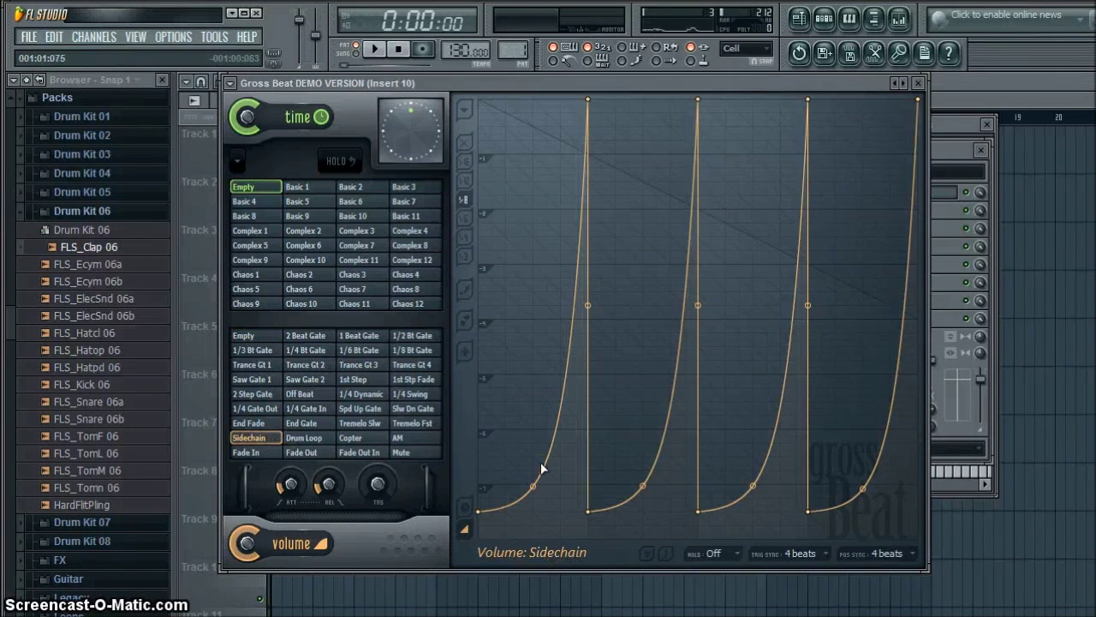
pyautogui.moveTo(535, 488); pyautogui.dragTo(533, 429)
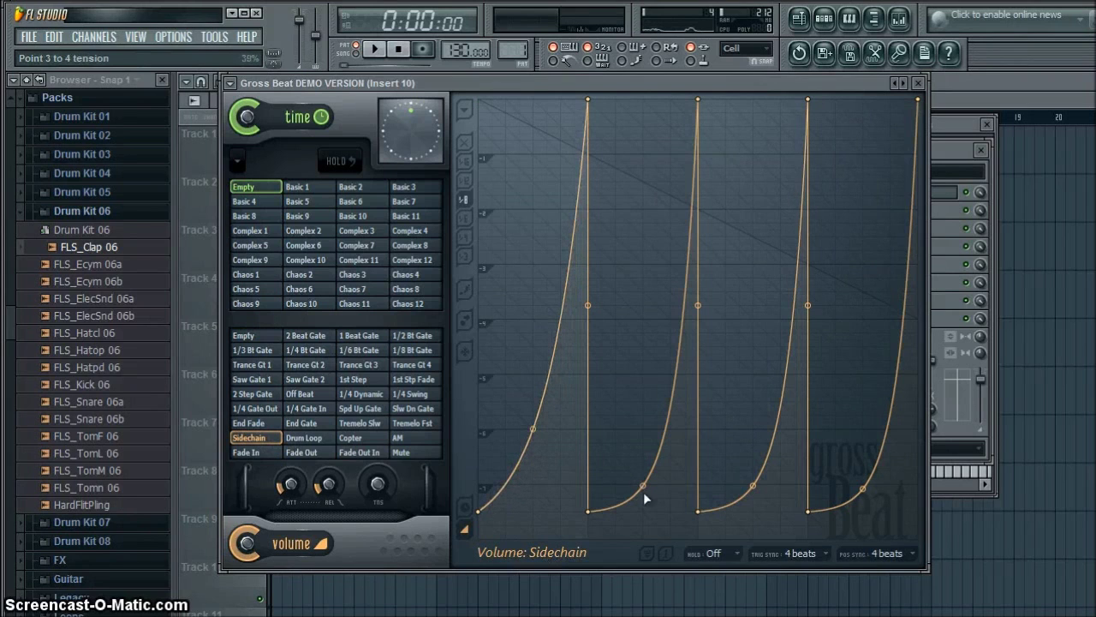
pyautogui.moveTo(645, 494); pyautogui.dragTo(643, 430)
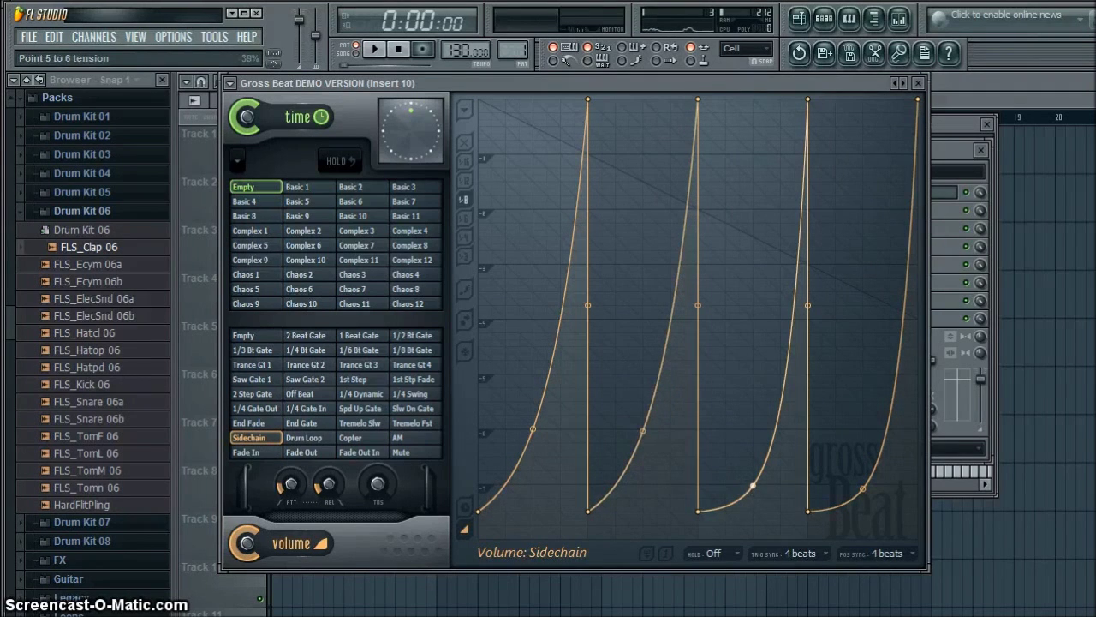
pyautogui.moveTo(753, 485); pyautogui.dragTo(752, 429)
pyautogui.moveTo(854, 486); pyautogui.dragTo(854, 428)
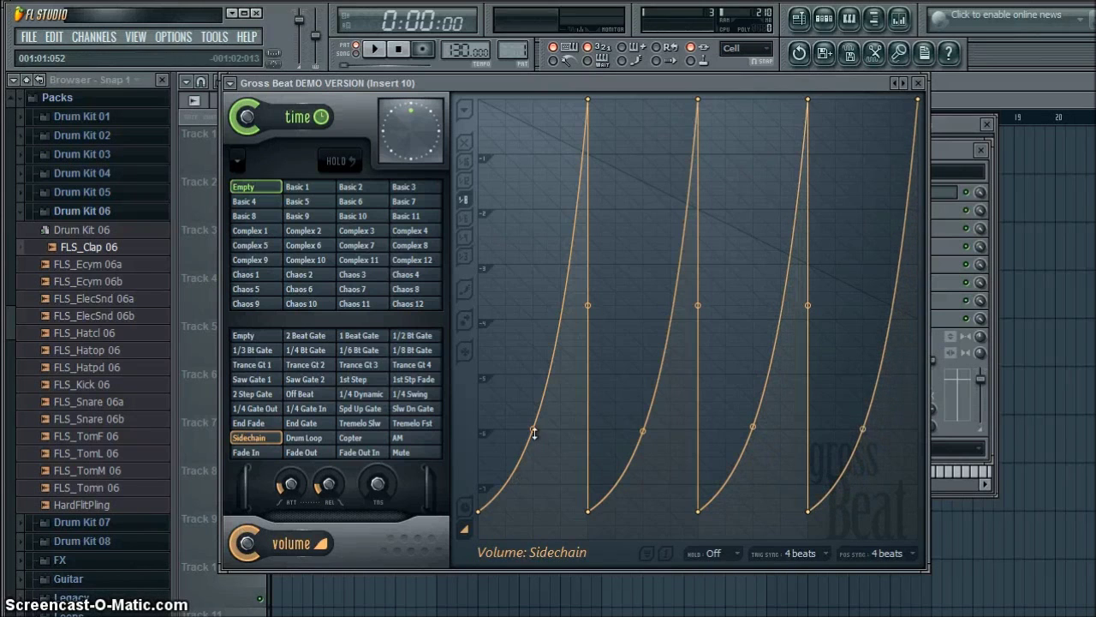
# Step: Bend the four volume curves further and preview the sidechain effect during playback
pyautogui.moveTo(532, 433); pyautogui.dragTo(535, 373)
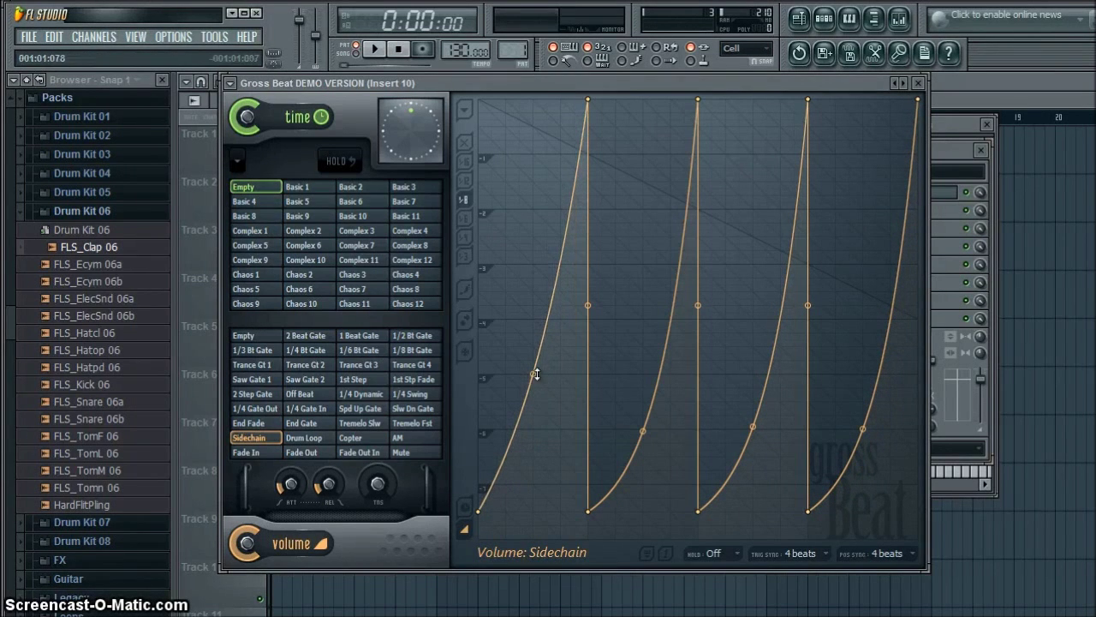
pyautogui.moveTo(645, 430); pyautogui.dragTo(643, 370)
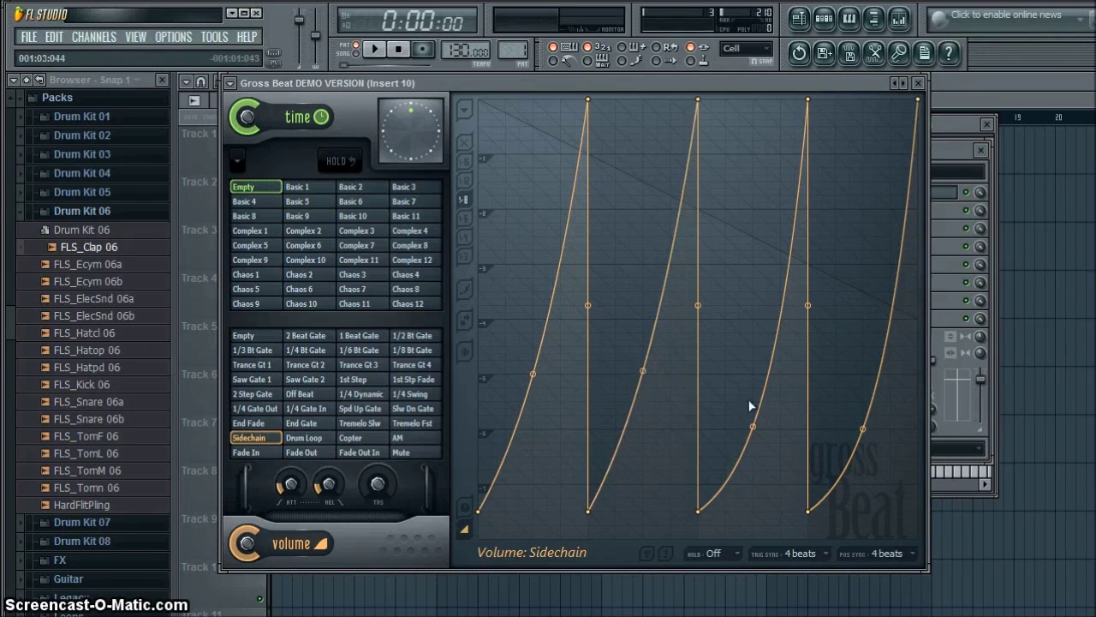
pyautogui.moveTo(753, 426); pyautogui.dragTo(753, 377)
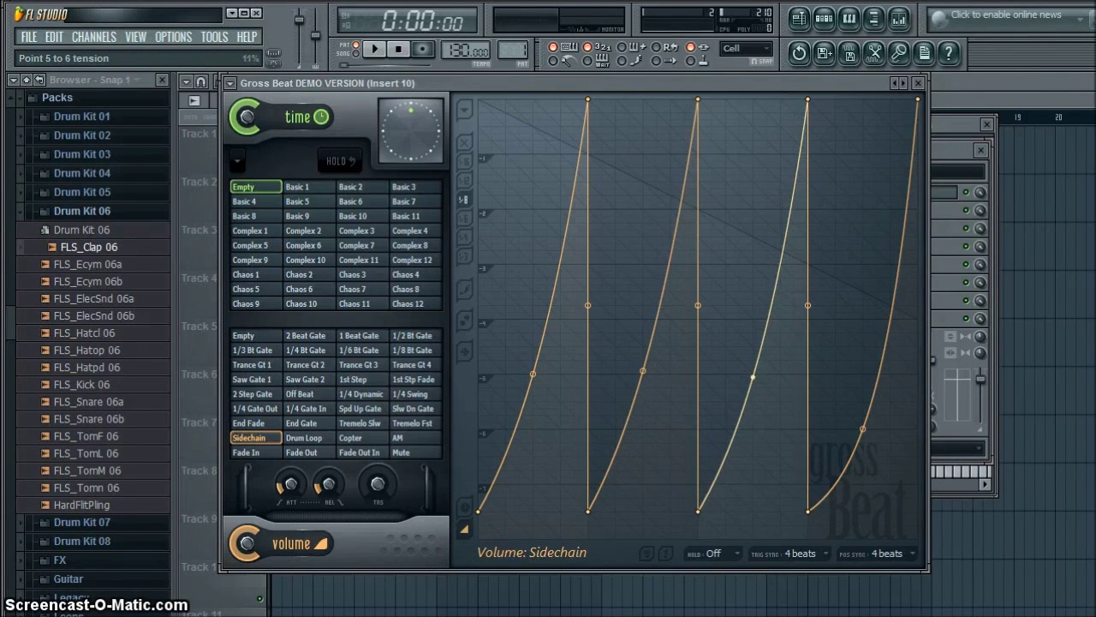
pyautogui.moveTo(860, 429); pyautogui.dragTo(858, 370)
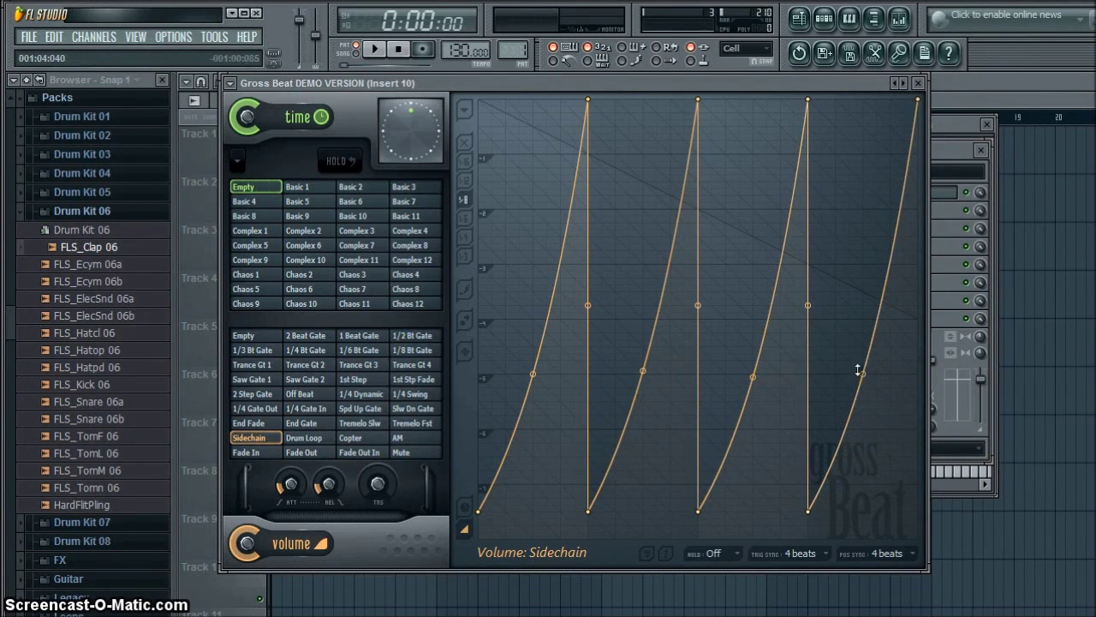
pyautogui.press('space')
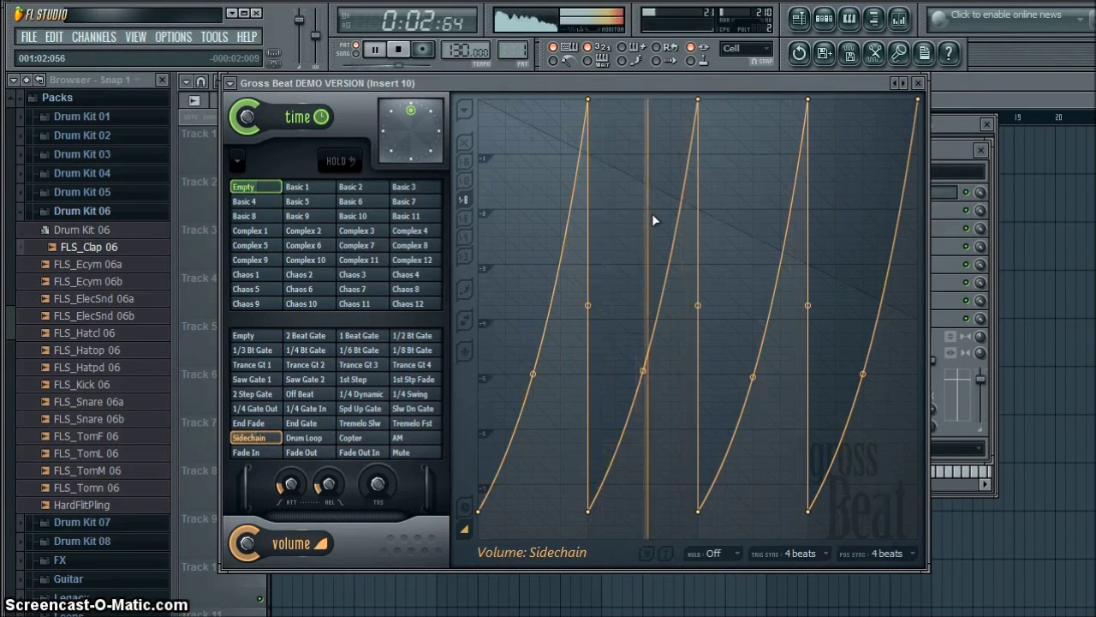
pyautogui.press('XF86AudioRaiseVolume')
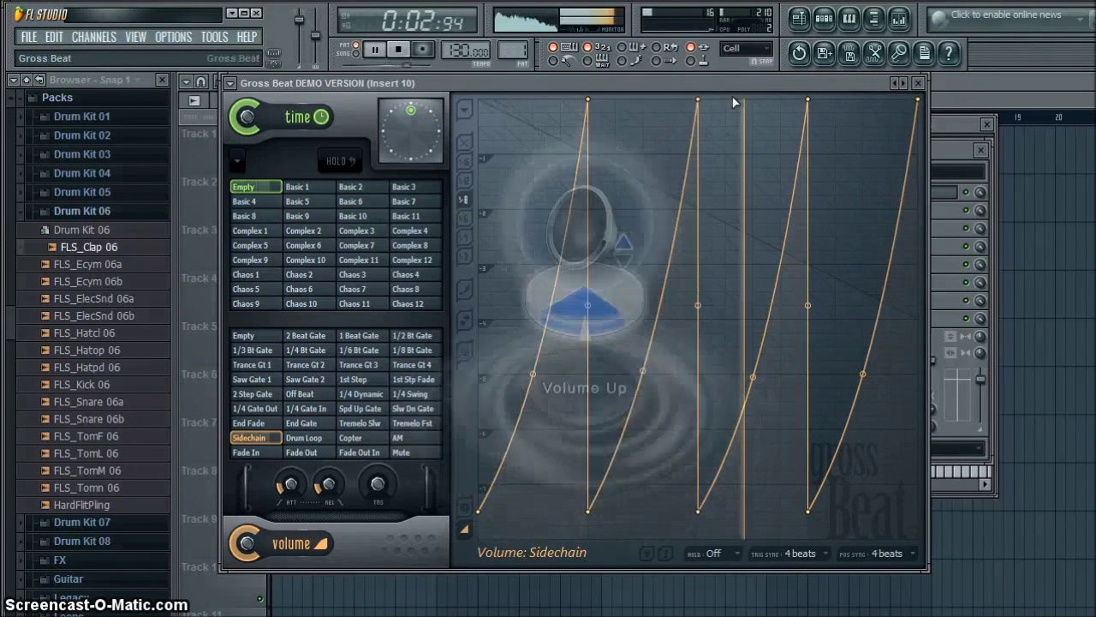
pyautogui.moveTo(732, 84); pyautogui.dragTo(741, 99)
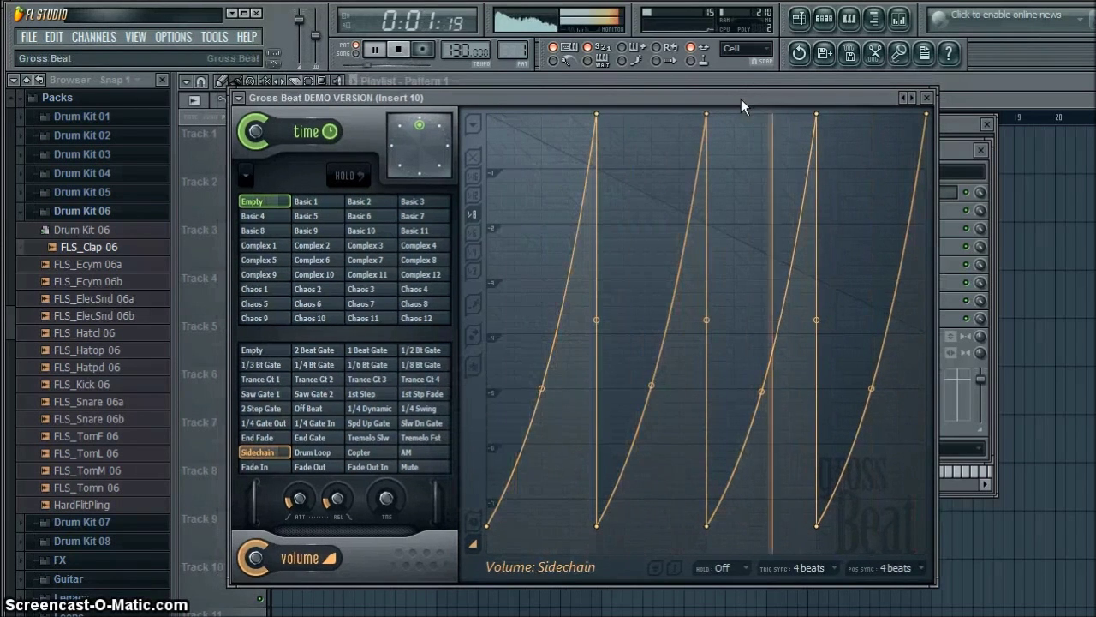
pyautogui.press('space')
# Step: Close Gross Beat, the Mixer and the Harmless channel settings, tucking the channel rack behind the playlist
pyautogui.click(929, 98)
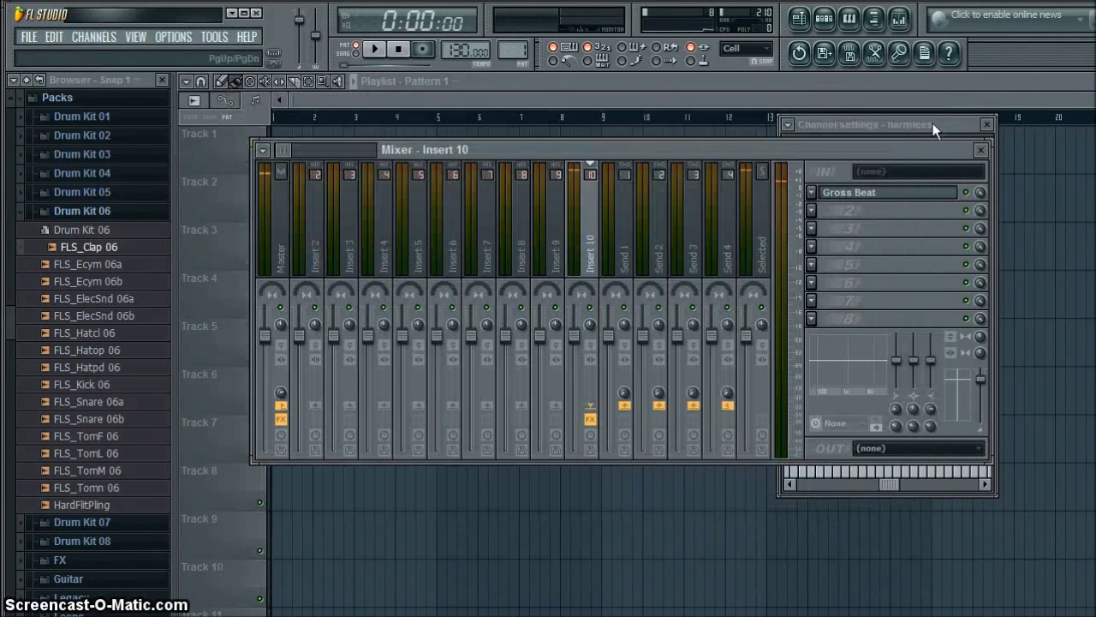
pyautogui.moveTo(950, 150); pyautogui.dragTo(963, 155)
pyautogui.click(994, 155)
pyautogui.click(987, 124)
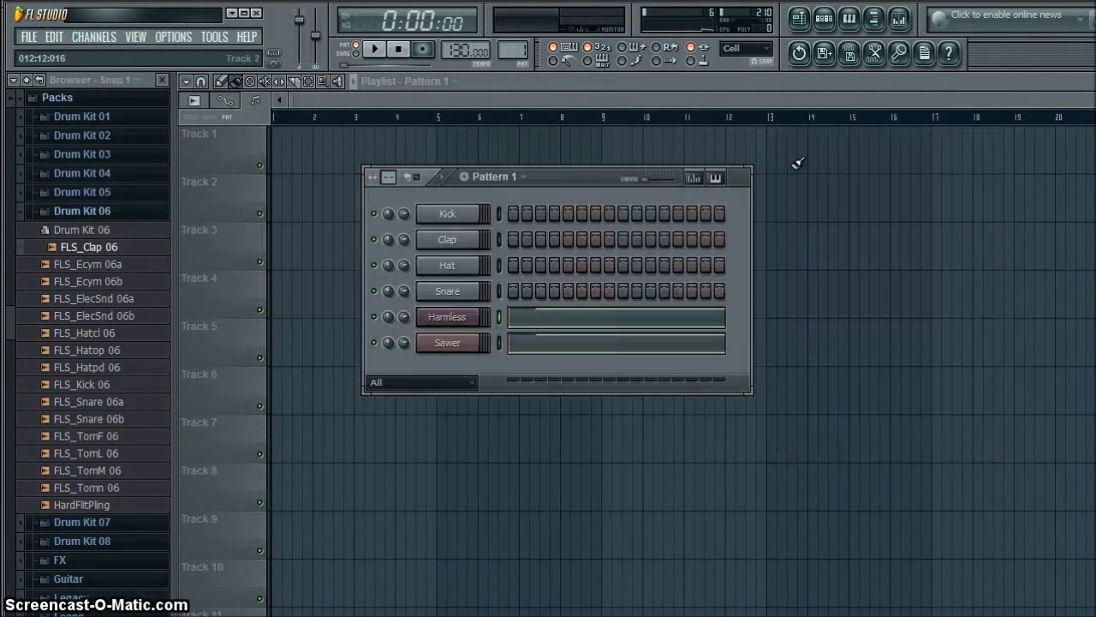
pyautogui.moveTo(595, 184); pyautogui.dragTo(545, 149)
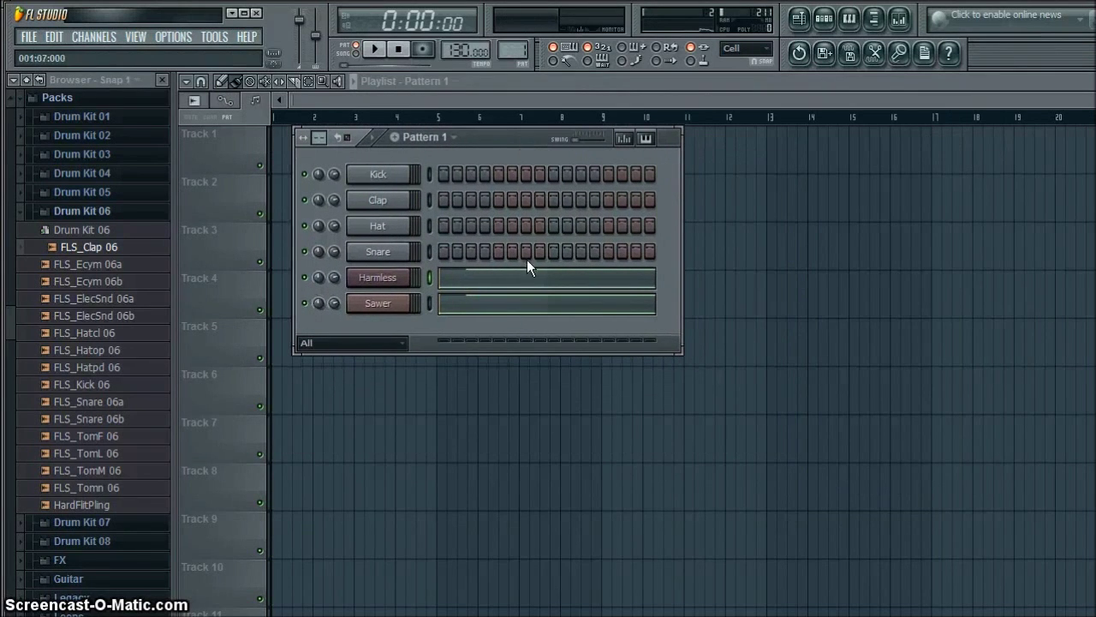
pyautogui.click(556, 115)
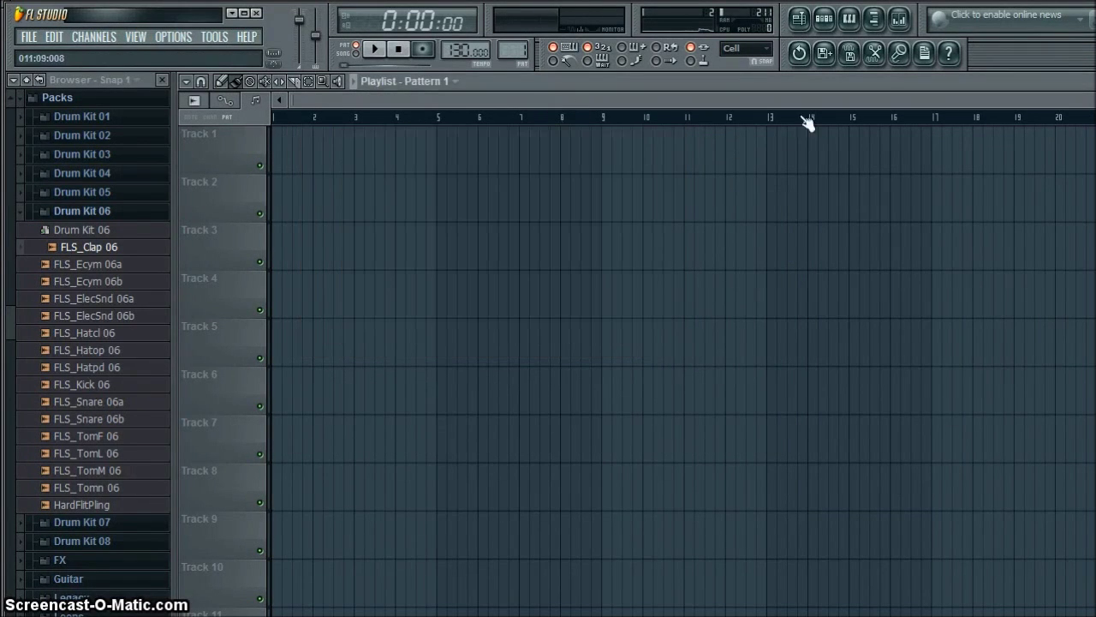
# Step: On Pattern 2, audition Drum Kit 06 samples and load FLS_Hatcl 06 onto the Hat channel
pyautogui.click(824, 18)
pyautogui.scroll(1, 512, 50)
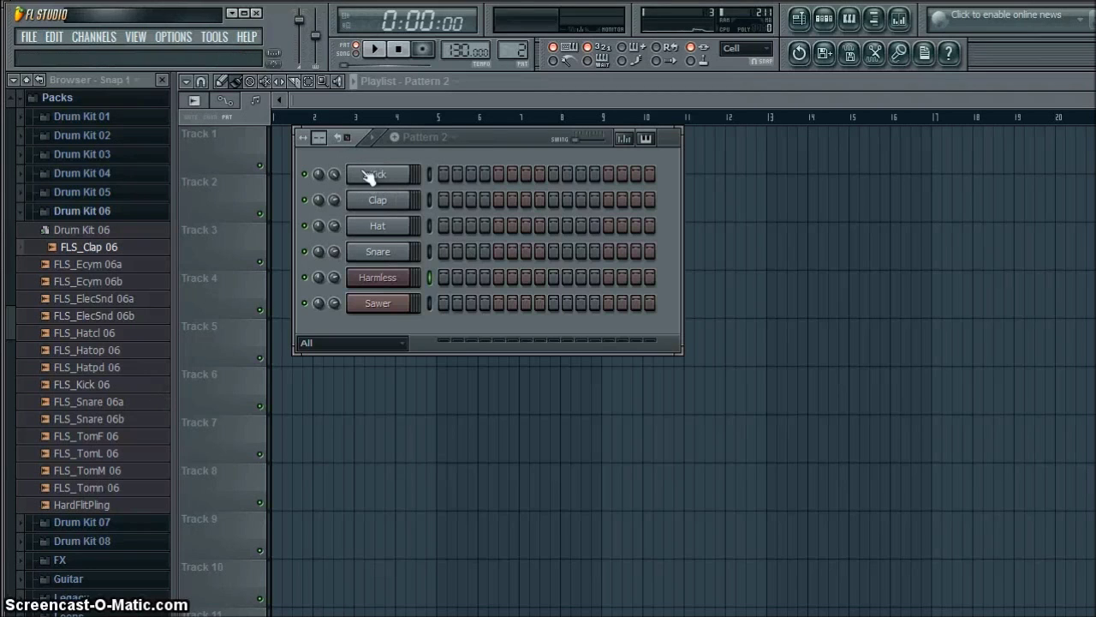
pyautogui.click(112, 247)
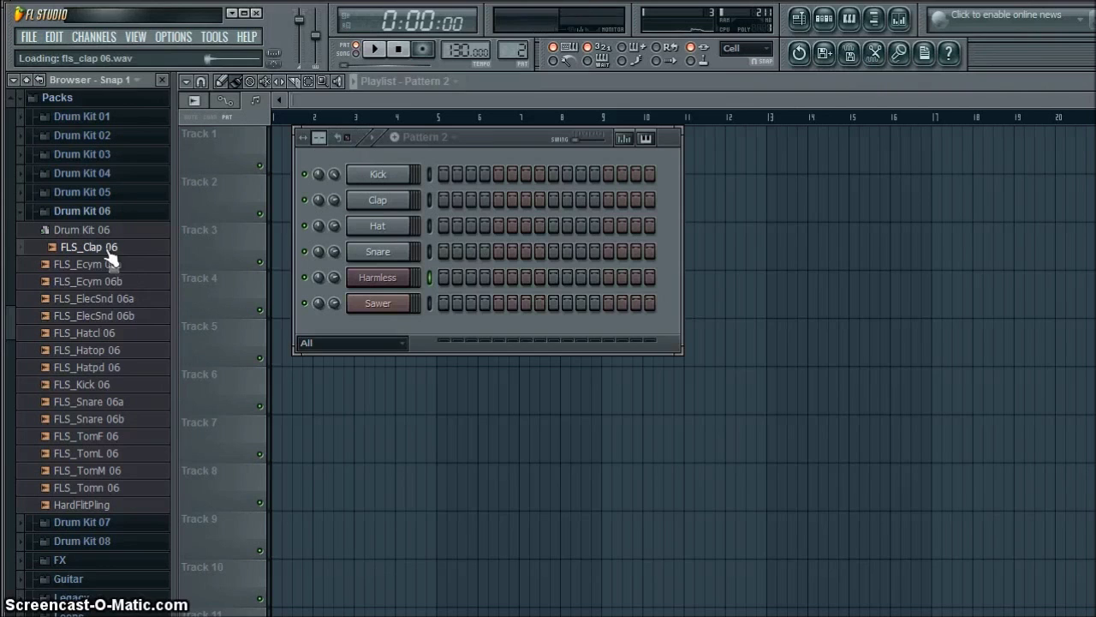
pyautogui.click(107, 385)
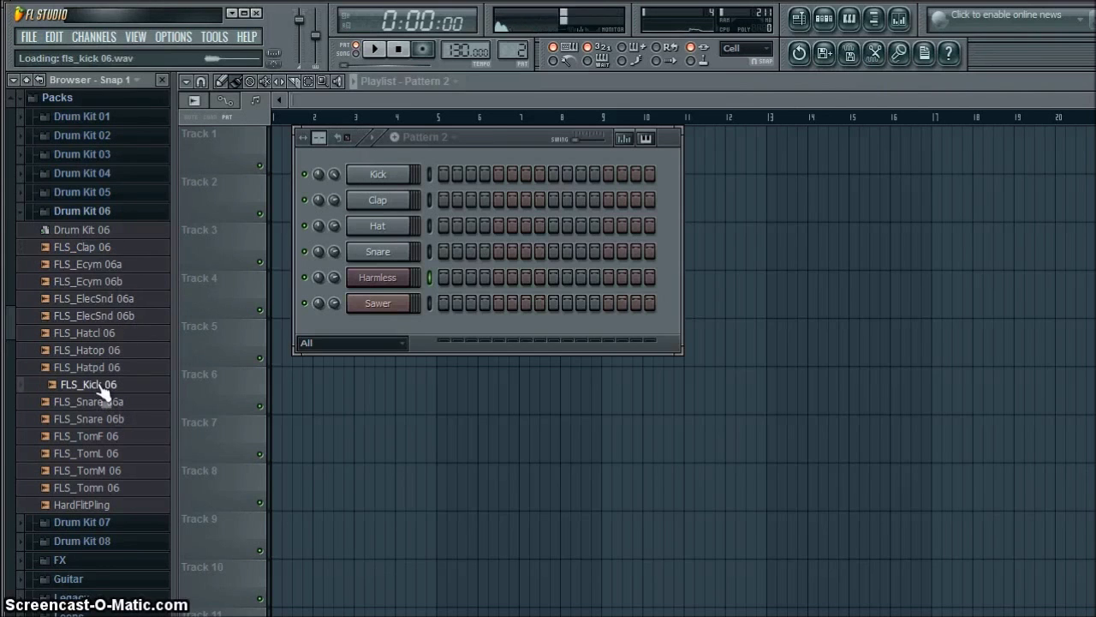
pyautogui.click(99, 365)
pyautogui.click(106, 334)
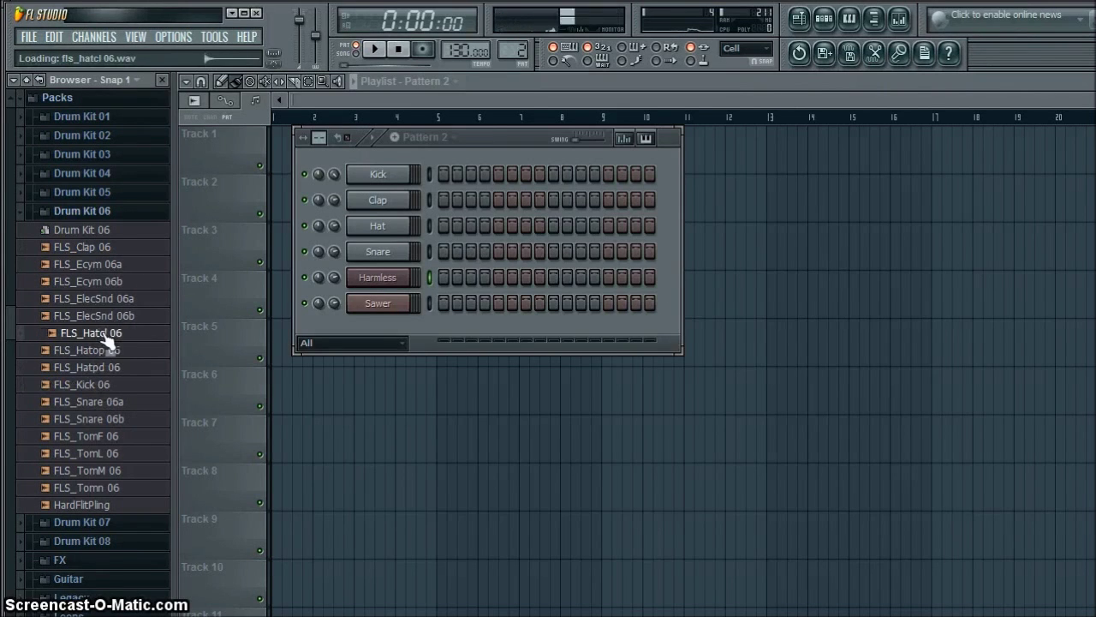
pyautogui.moveTo(106, 334); pyautogui.dragTo(358, 235)
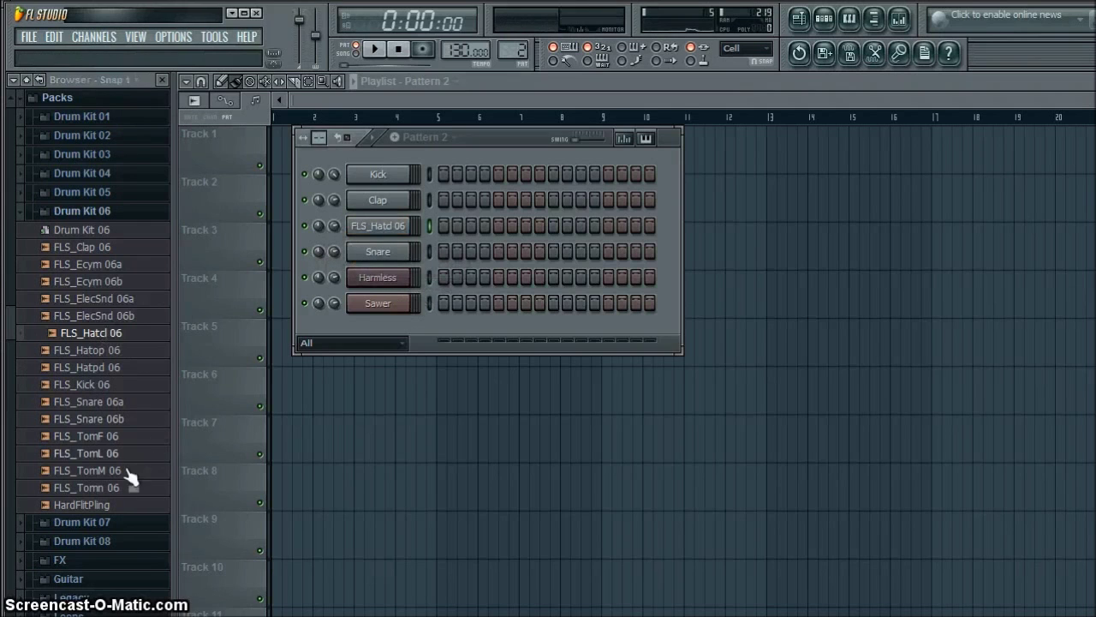
# Step: Collapse the Drum Kit 06 folder and open the Drum Kit 07 folder
pyautogui.click(112, 211)
pyautogui.click(112, 211)
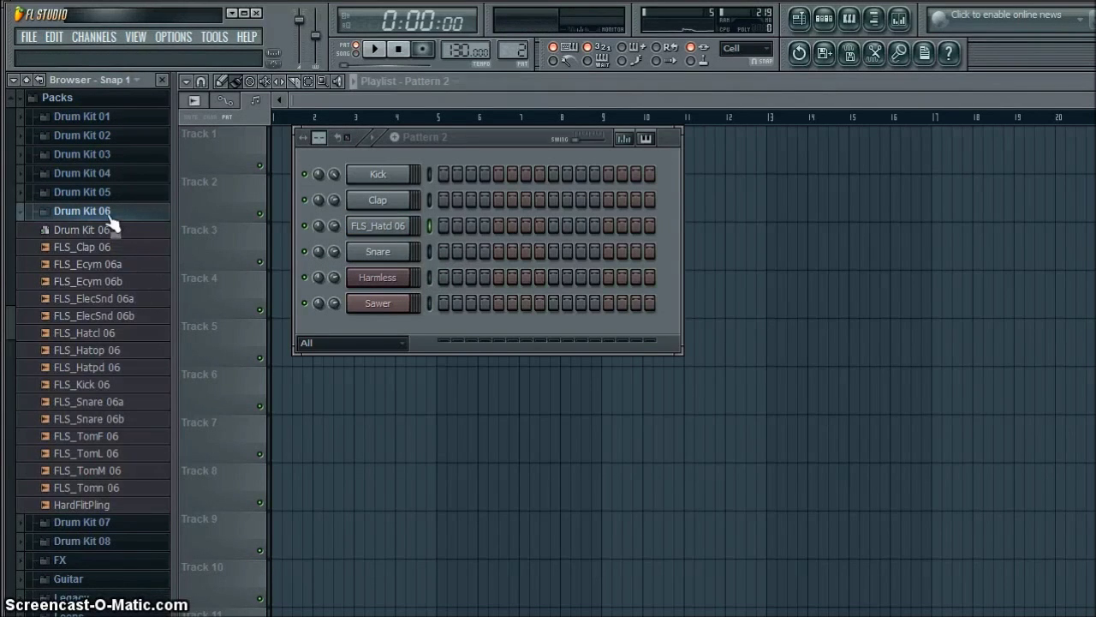
pyautogui.click(110, 214)
pyautogui.click(115, 230)
# Step: Add FLS_Crash 07c as a new channel and audition crash pitches in its piano roll
pyautogui.moveTo(123, 334); pyautogui.dragTo(396, 349)
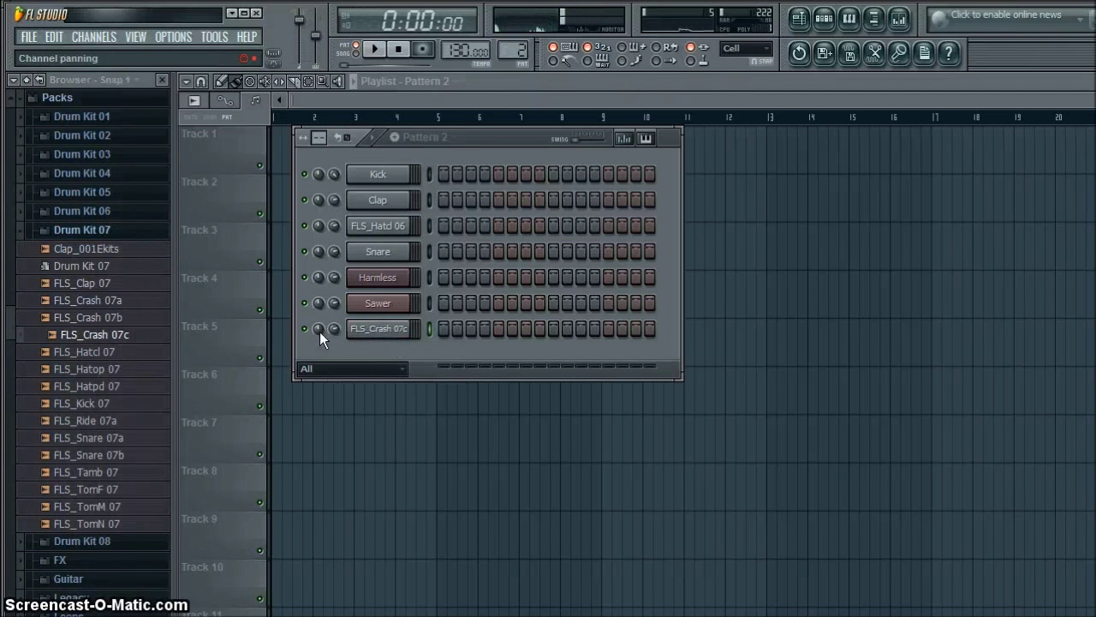
pyautogui.rightClick(410, 325)
pyautogui.click(447, 329)
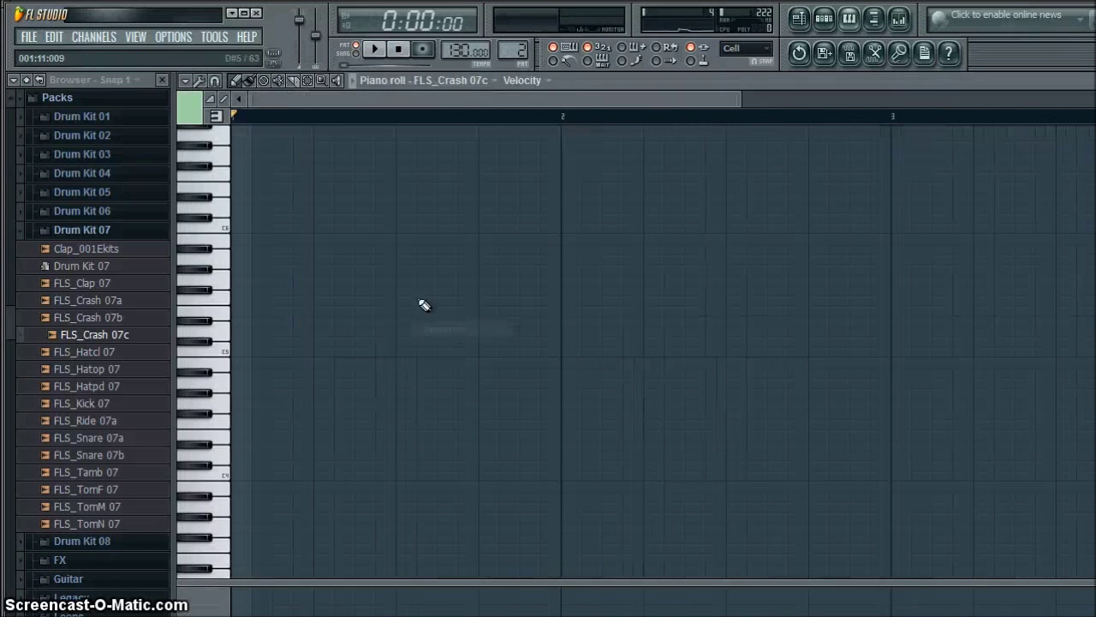
pyautogui.click(227, 350)
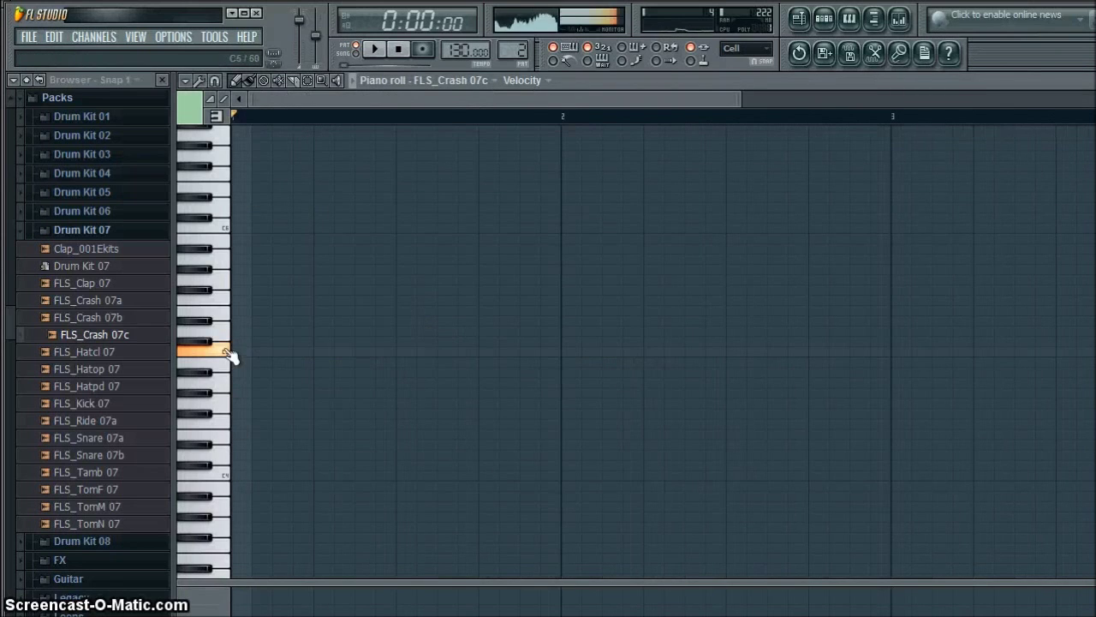
pyautogui.click(233, 284)
# Step: Draw four quarter-bar crash notes across the first bar and close the piano roll
pyautogui.click(238, 283)
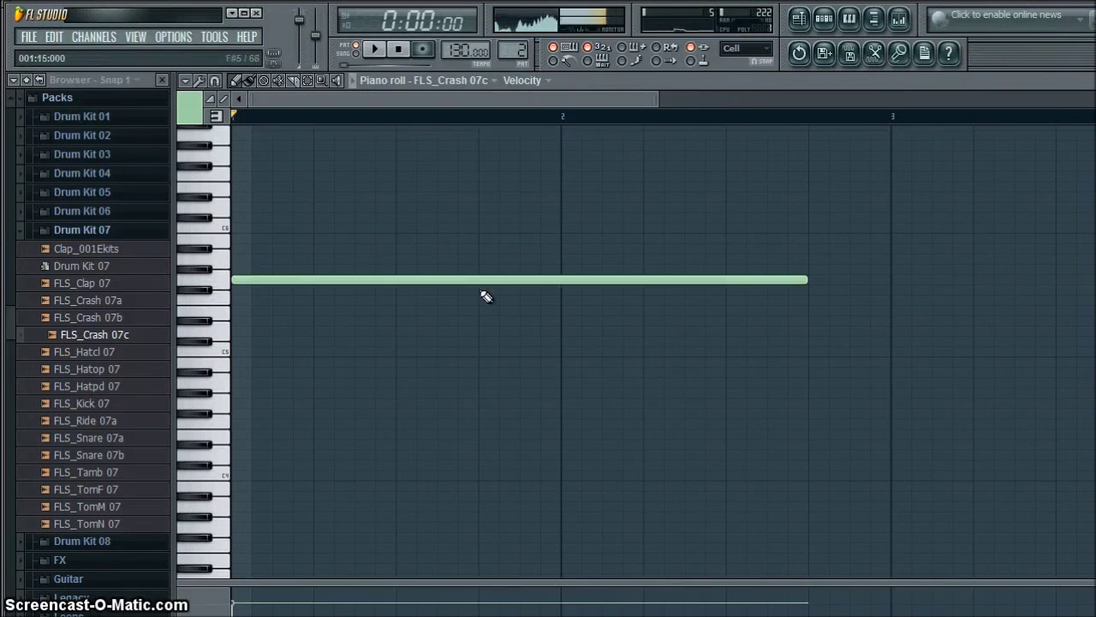
pyautogui.moveTo(797, 279); pyautogui.dragTo(317, 297)
pyautogui.click(355, 279)
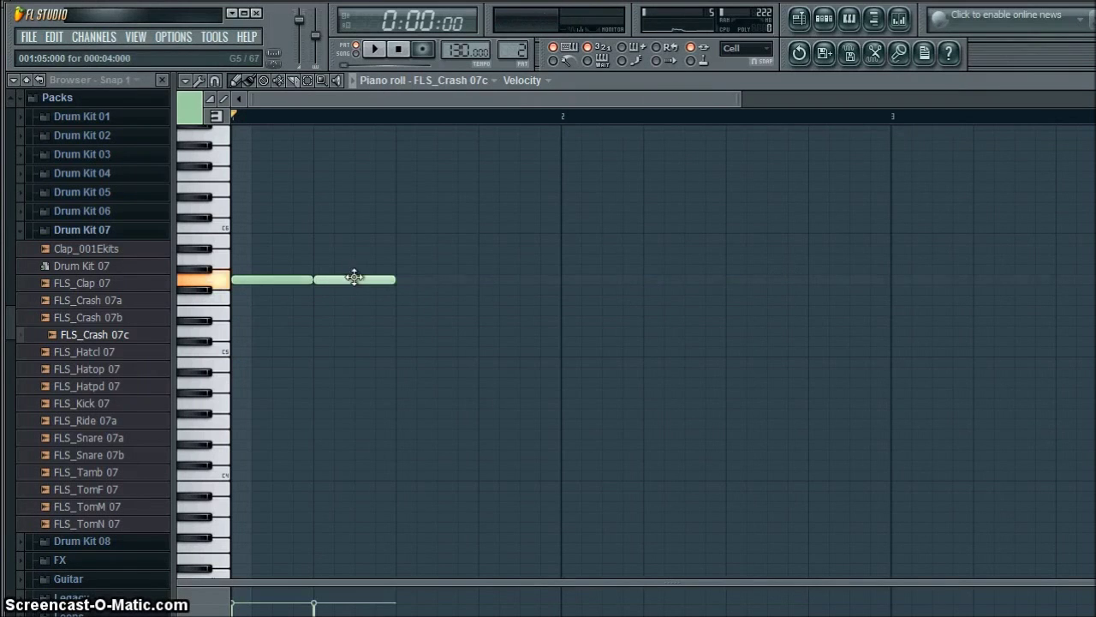
pyautogui.click(403, 280)
pyautogui.click(494, 281)
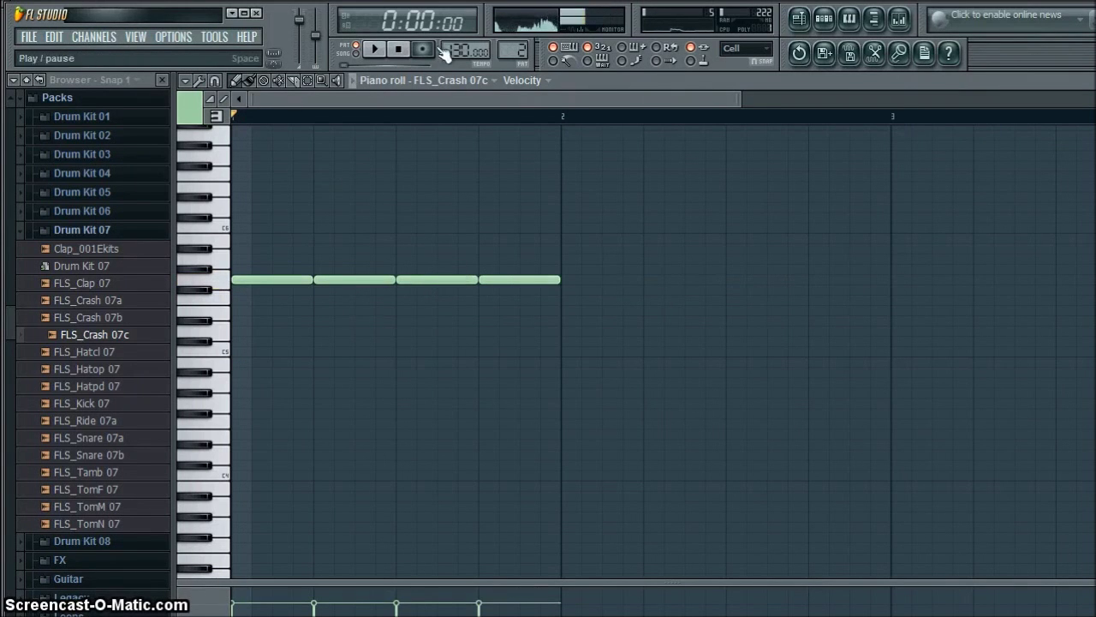
pyautogui.press('F7')
# Step: Fill the Kick on every fourth step and play the pattern back
pyautogui.rightClick(378, 176)
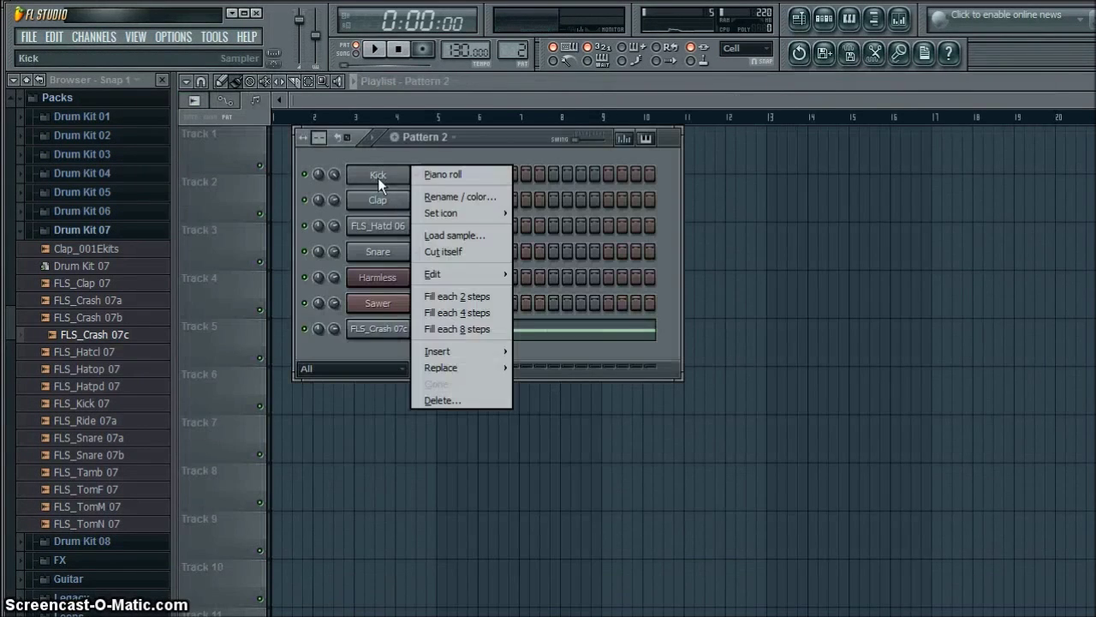
pyautogui.click(442, 307)
pyautogui.press('space')
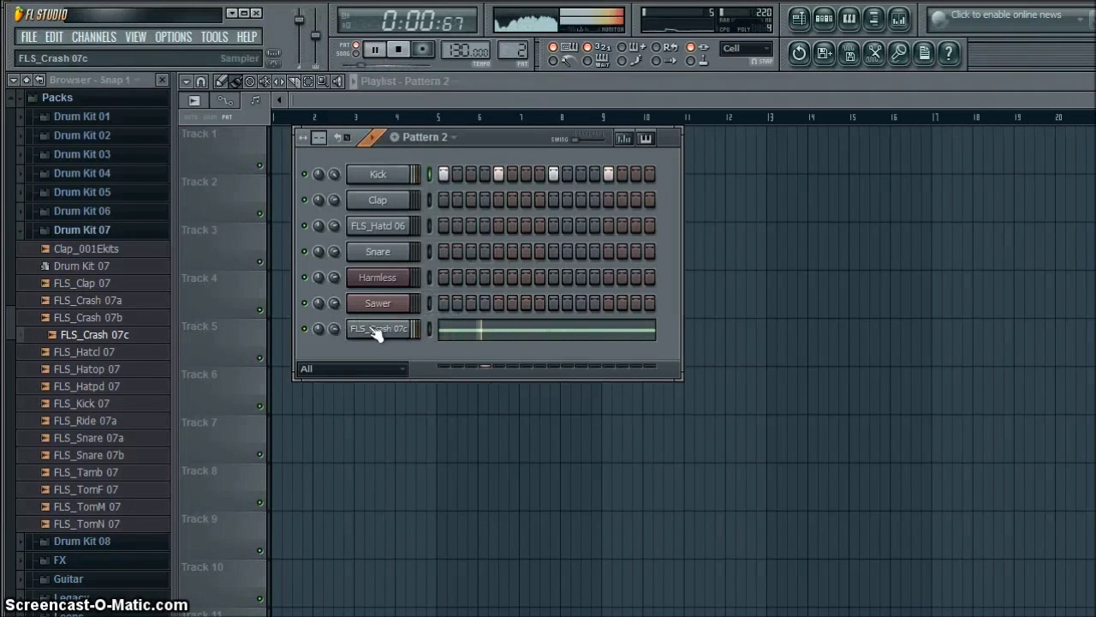
pyautogui.press('space')
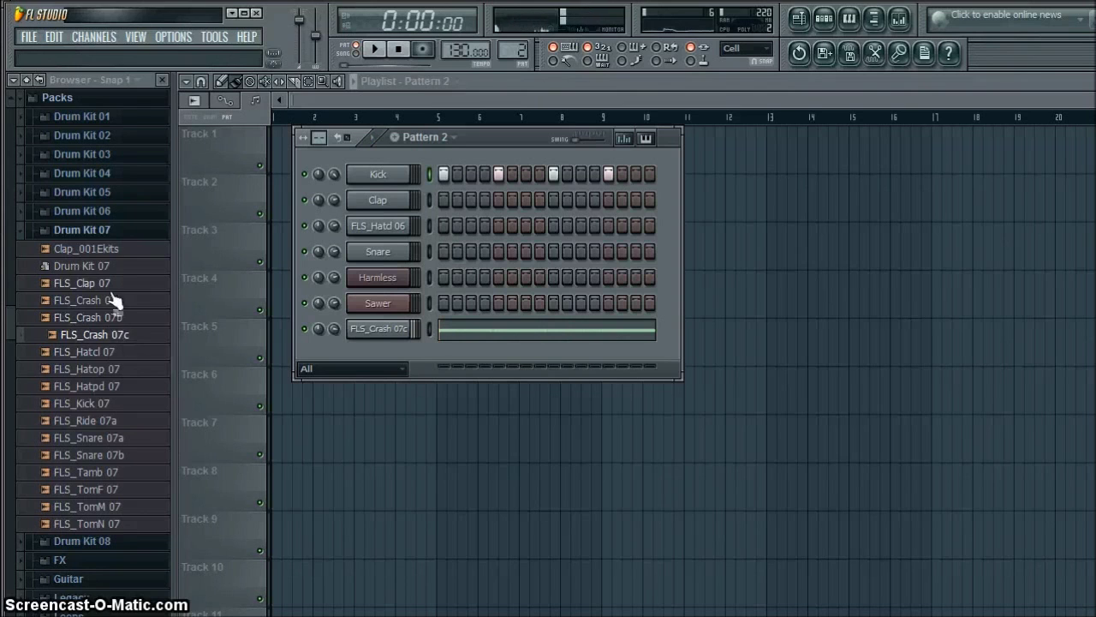
# Step: Check the Snare sample, then turn on steps 5 and 13 for both Snare and Clap
pyautogui.click(117, 438)
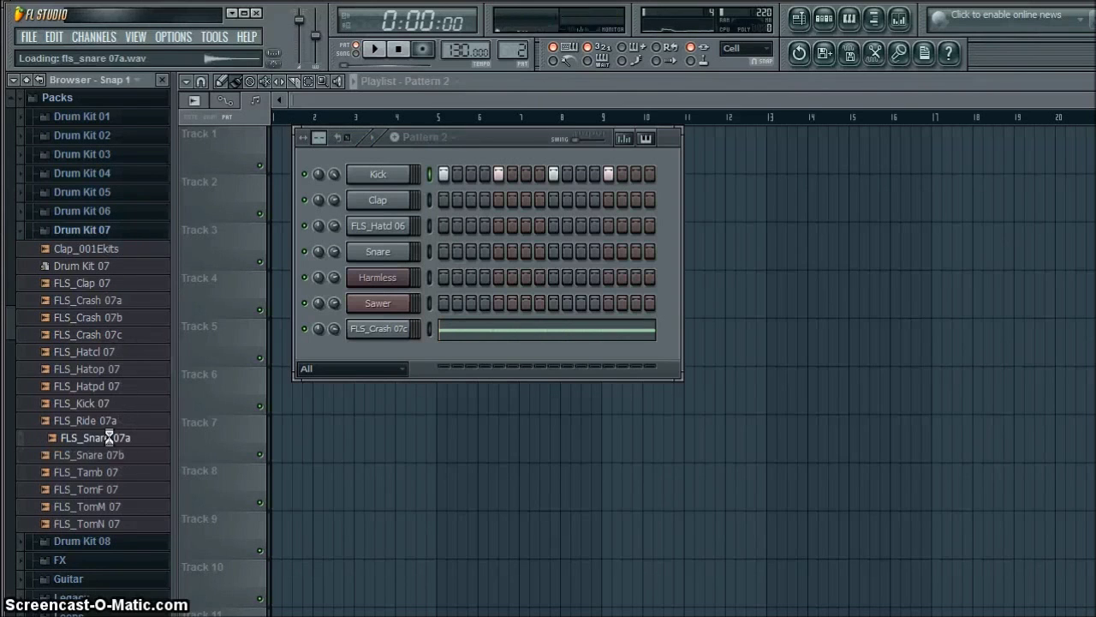
pyautogui.click(415, 249)
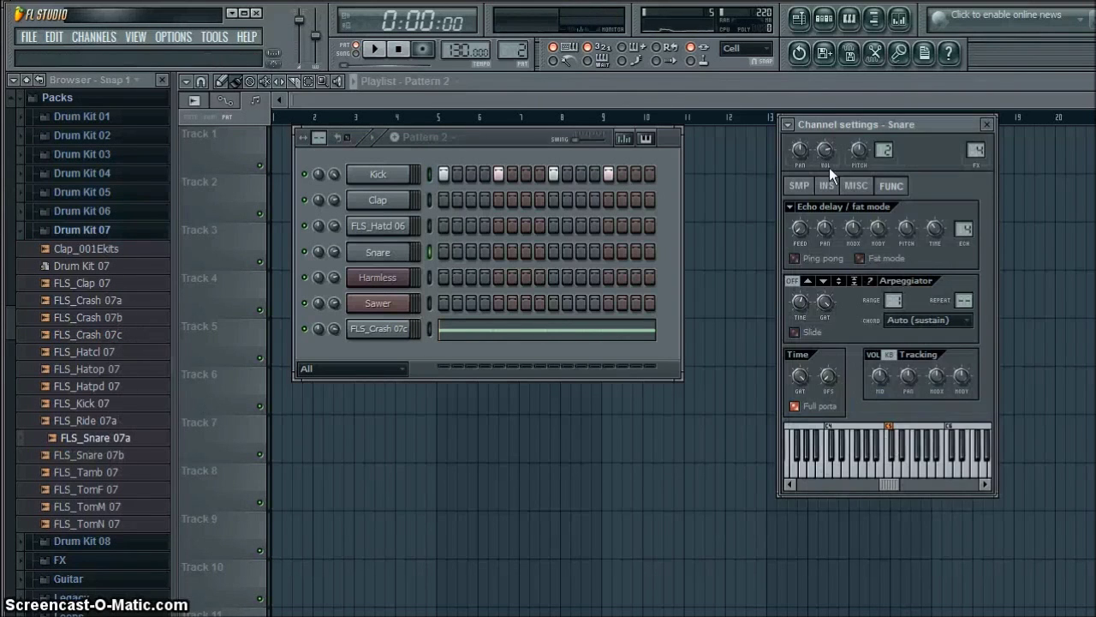
pyautogui.click(800, 185)
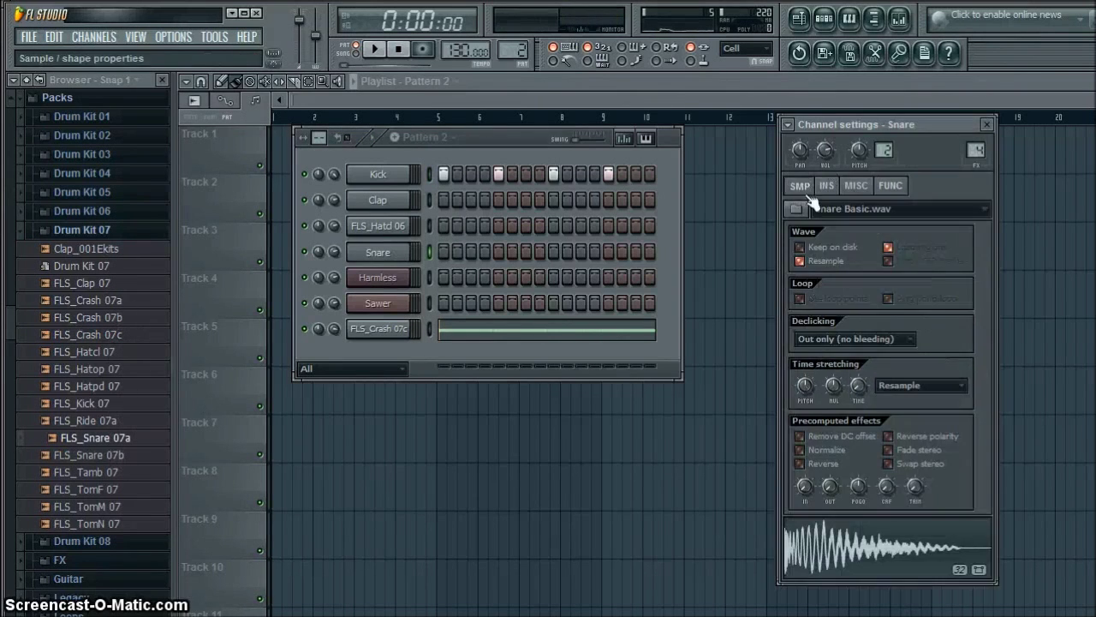
pyautogui.click(986, 124)
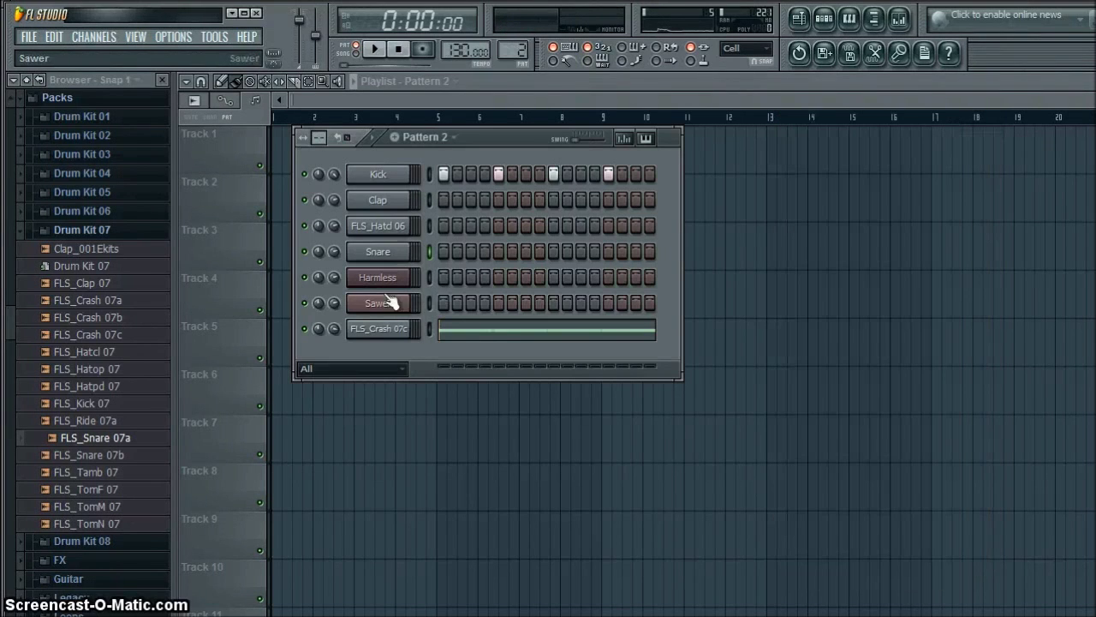
pyautogui.click(498, 251)
pyautogui.click(608, 252)
pyautogui.press('space')
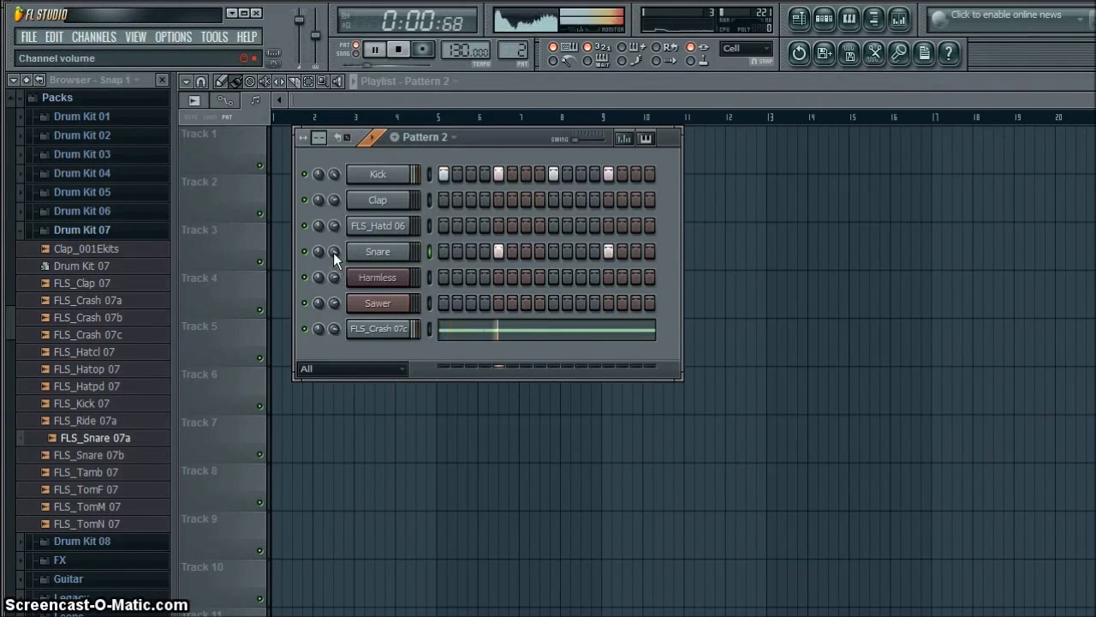
pyautogui.click(499, 200)
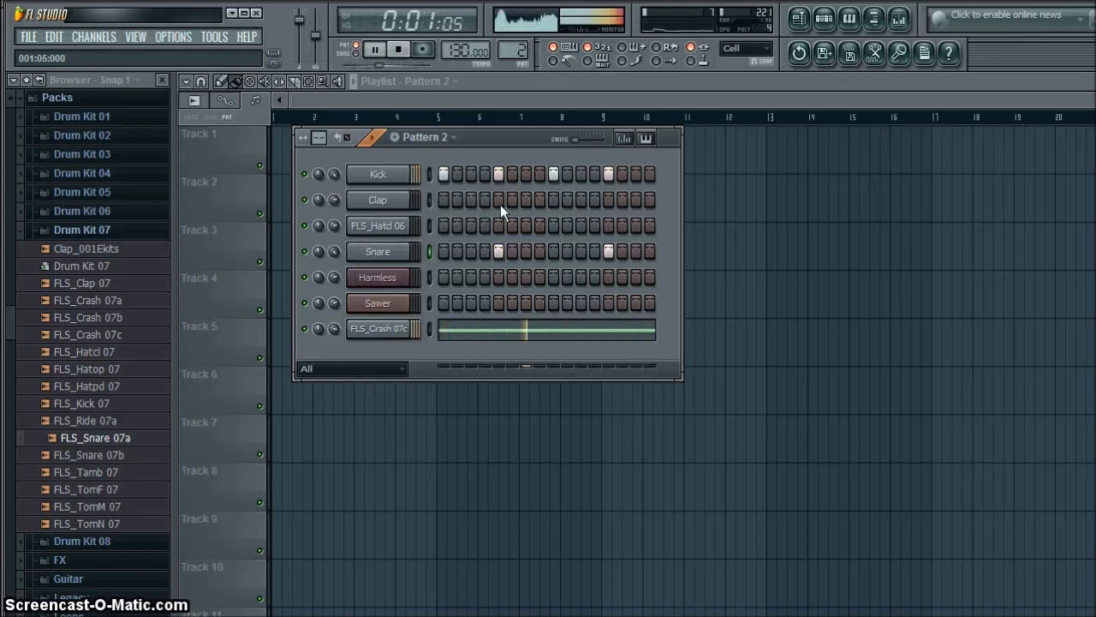
pyautogui.click(608, 200)
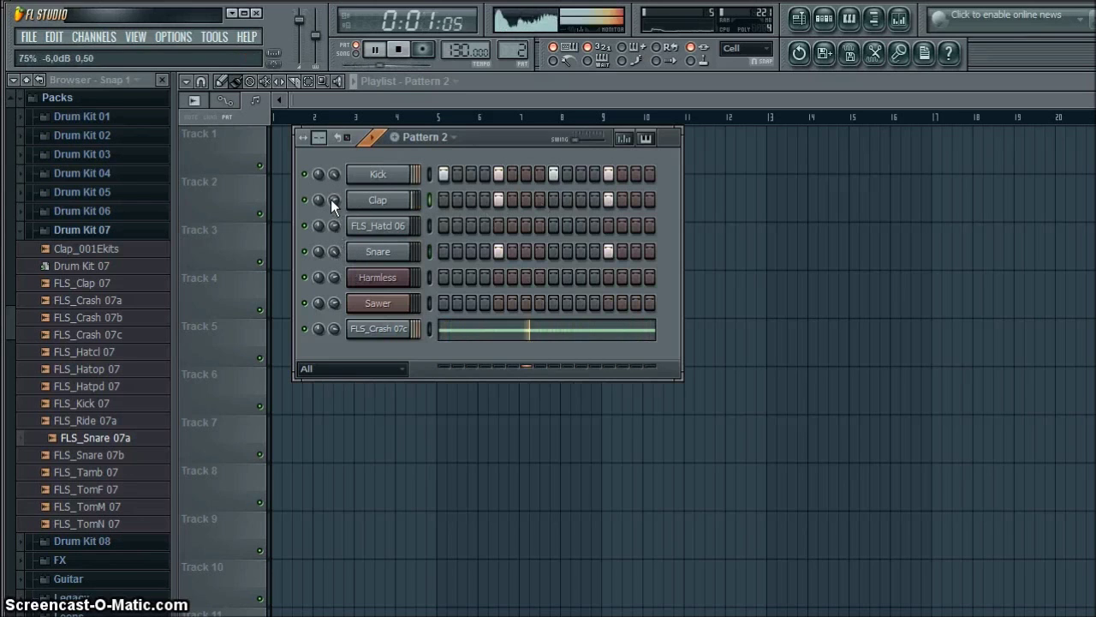
# Step: Add FLS_Clap 07 as a new channel and turn the crash channel's volume down
pyautogui.press('space')
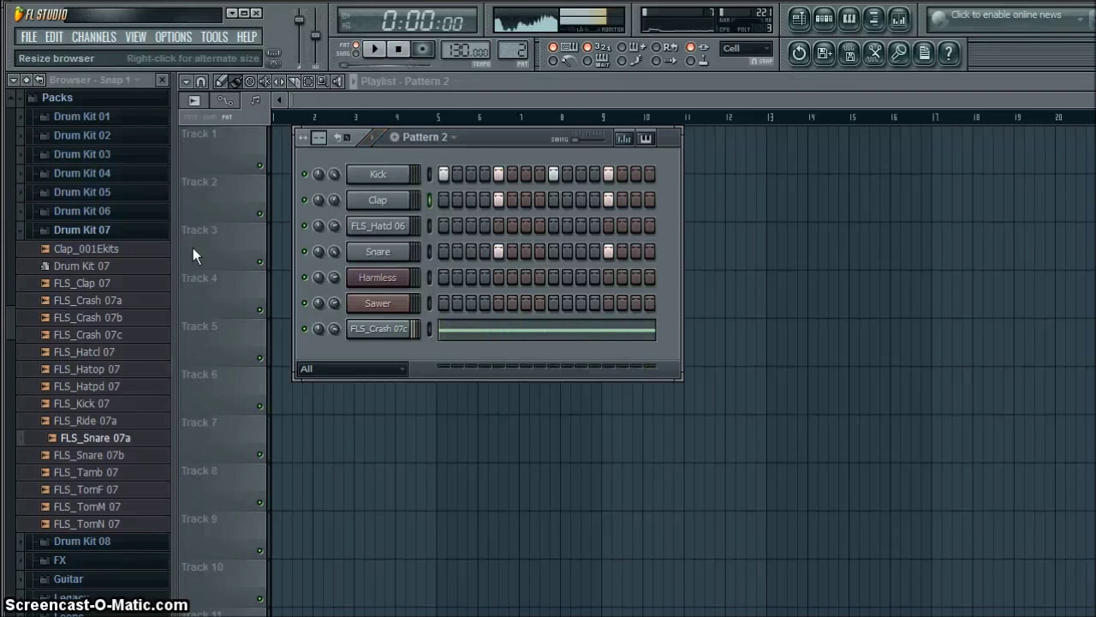
pyautogui.moveTo(90, 282); pyautogui.dragTo(390, 343)
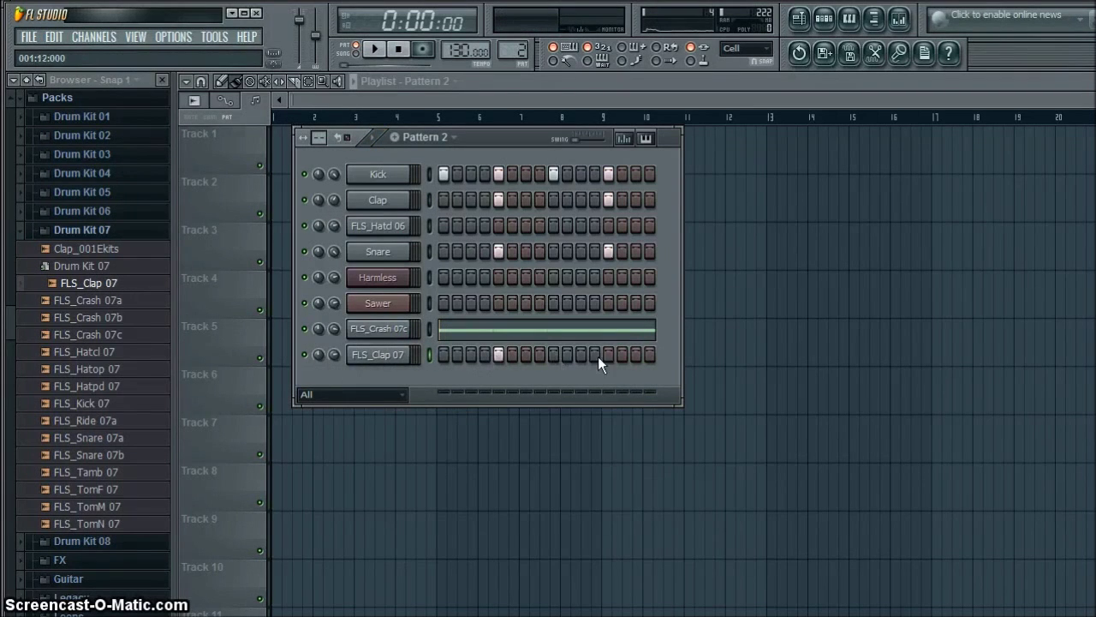
pyautogui.press('space')
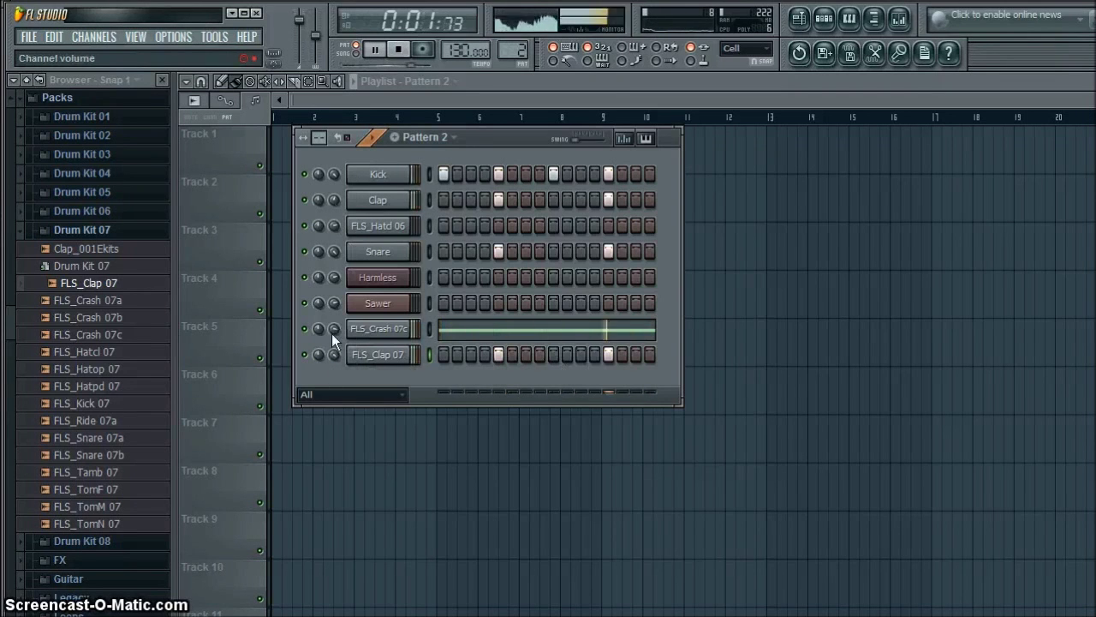
pyautogui.moveTo(334, 200); pyautogui.dragTo(338, 207)
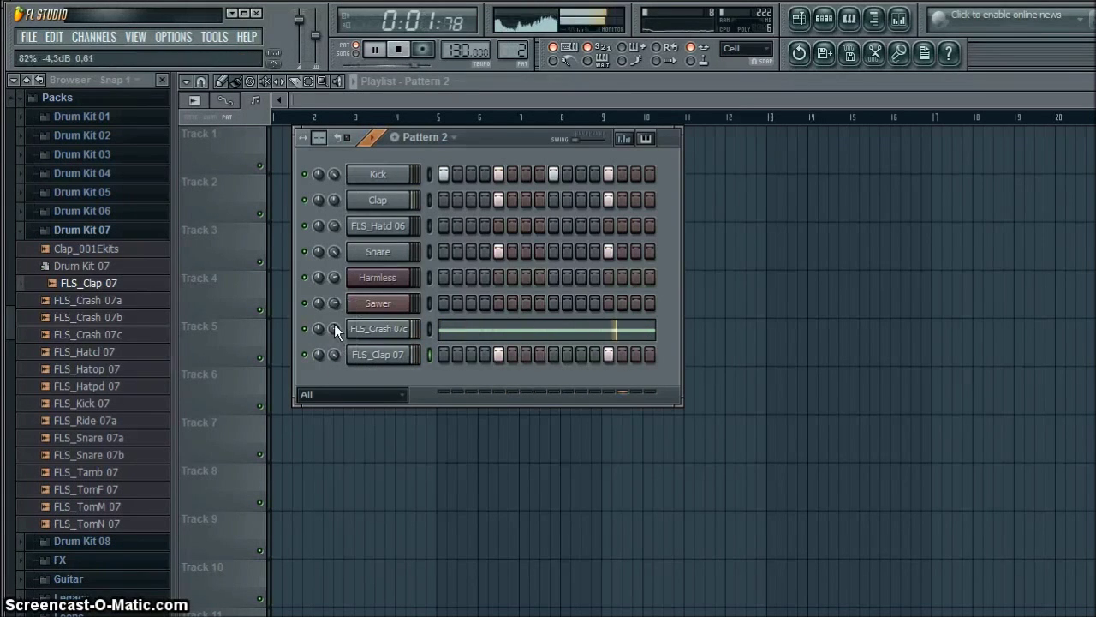
pyautogui.moveTo(334, 328); pyautogui.dragTo(333, 324)
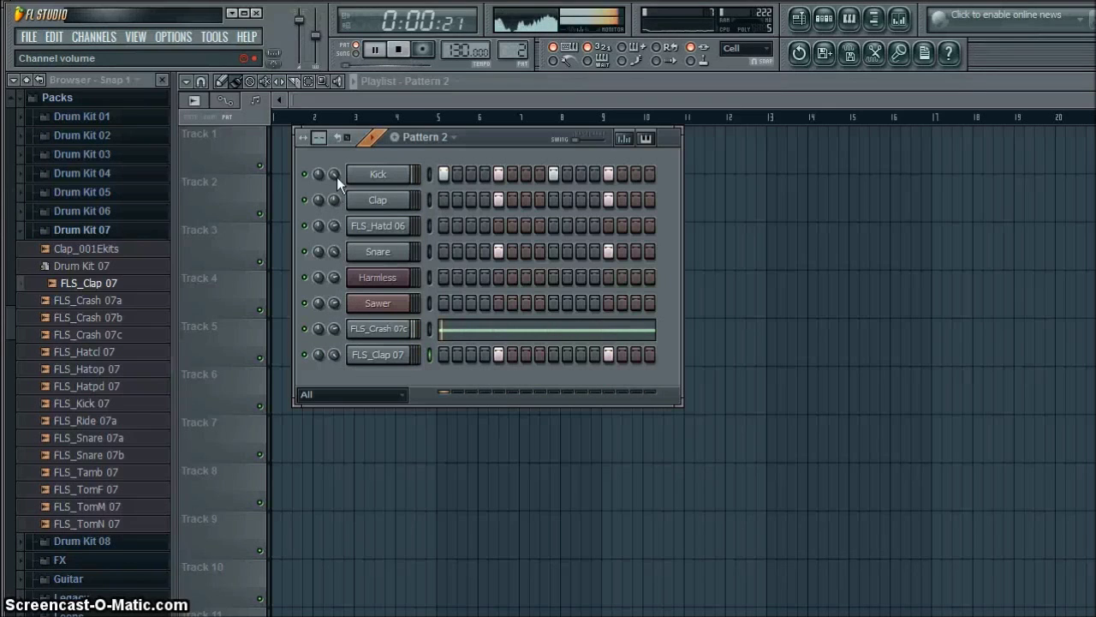
# Step: Add FLS_Hatcl 06 hits on steps 3 and 15, preview them, then return to the playlist
pyautogui.click(374, 49)
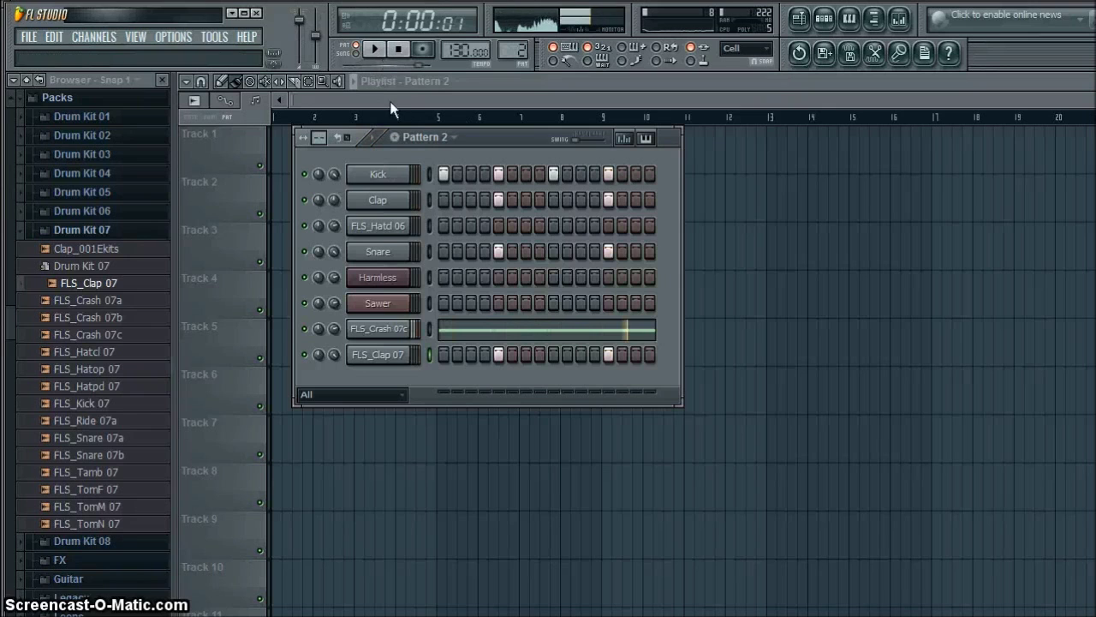
pyautogui.click(471, 229)
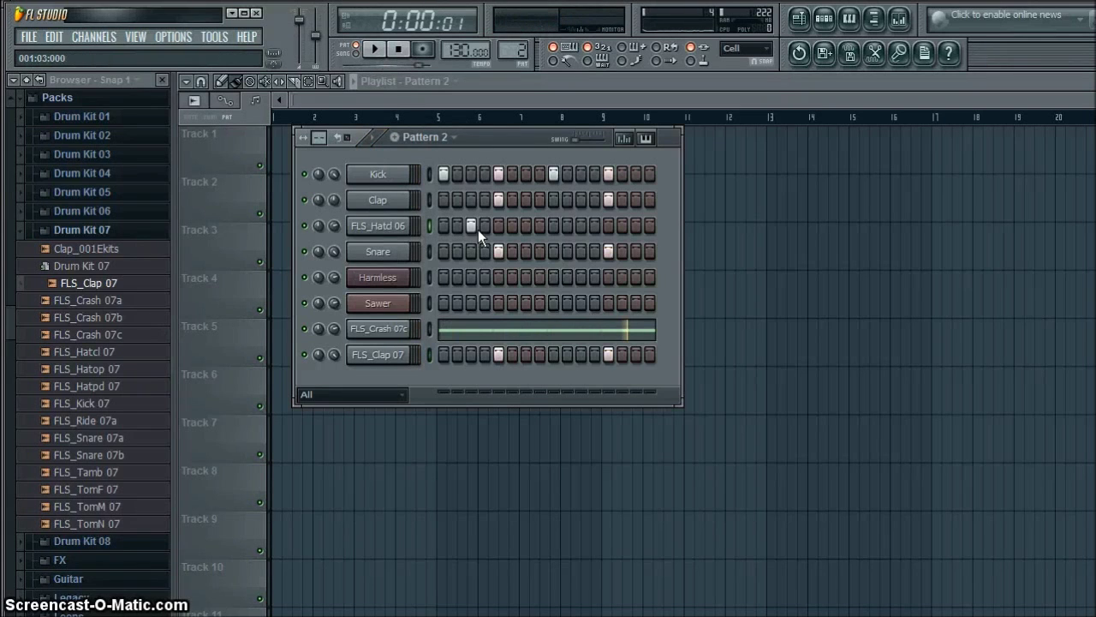
pyautogui.click(634, 226)
pyautogui.press('space')
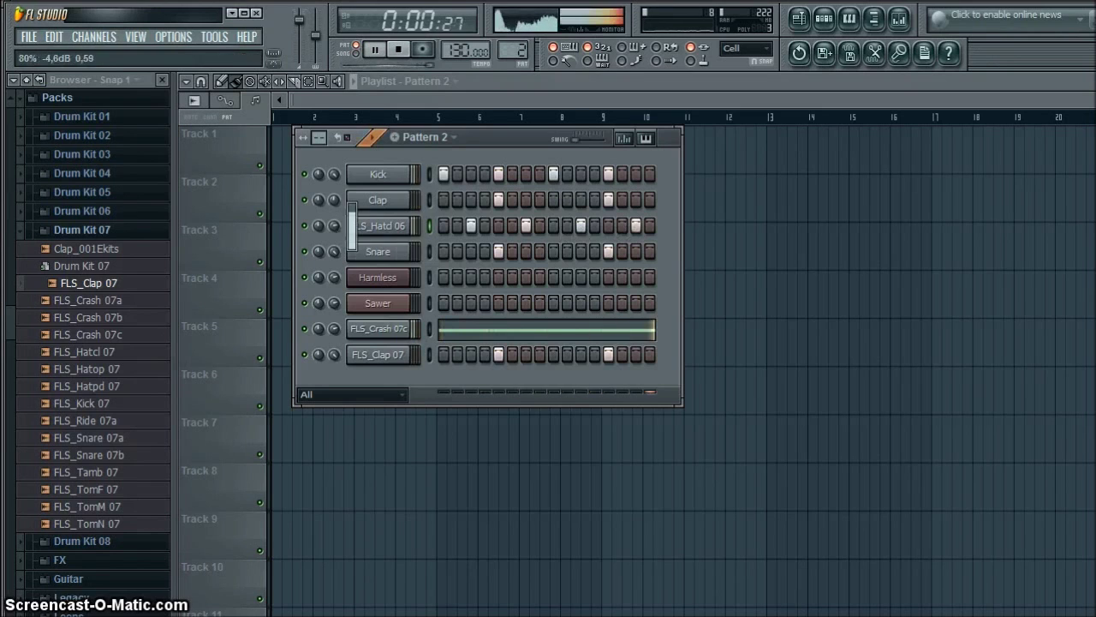
pyautogui.click(375, 50)
pyautogui.click(405, 109)
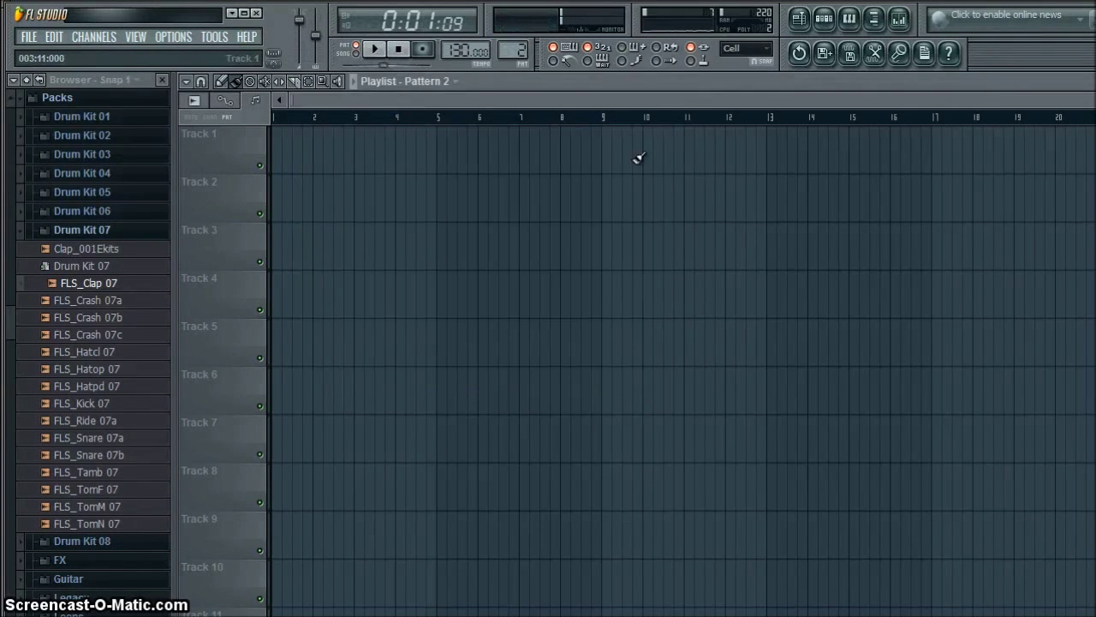
# Step: Select Pattern 2, paint it across bars 1–4 of Track 1, and play the song
pyautogui.click(824, 18)
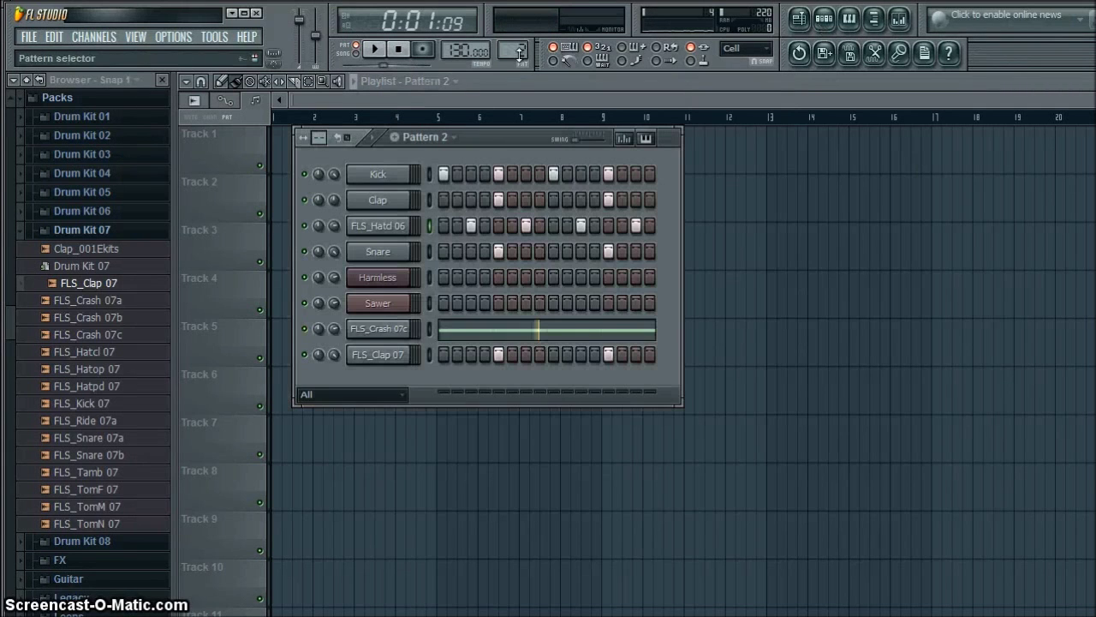
pyautogui.click(503, 94)
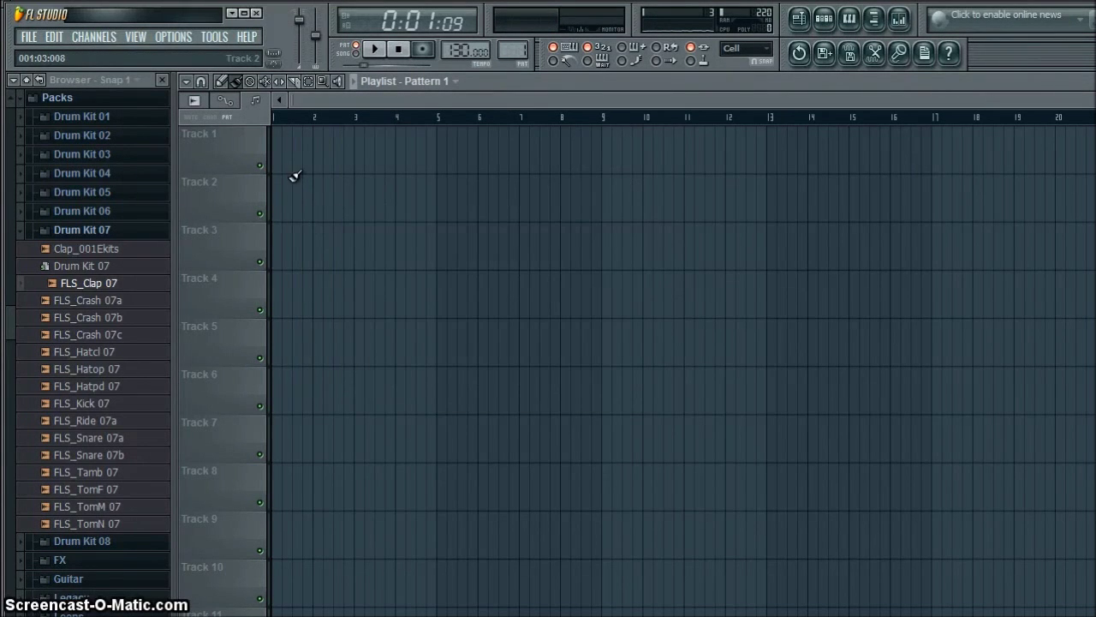
pyautogui.click(822, 20)
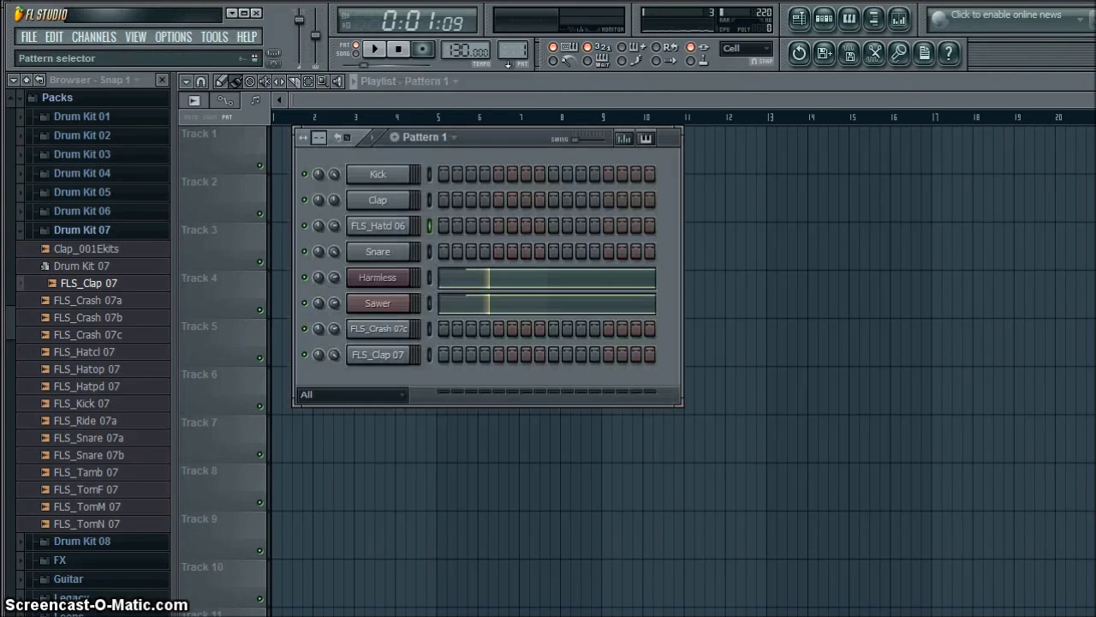
pyautogui.scroll(1, 512, 50)
pyautogui.click(490, 93)
pyautogui.moveTo(284, 156); pyautogui.dragTo(513, 161)
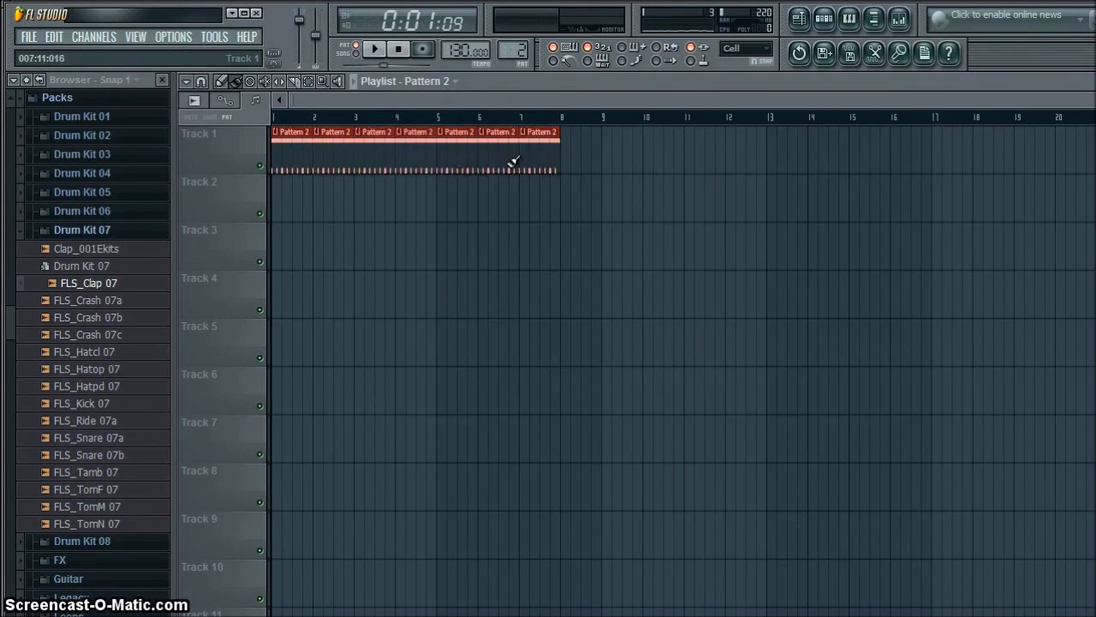
pyautogui.rightClick(477, 163)
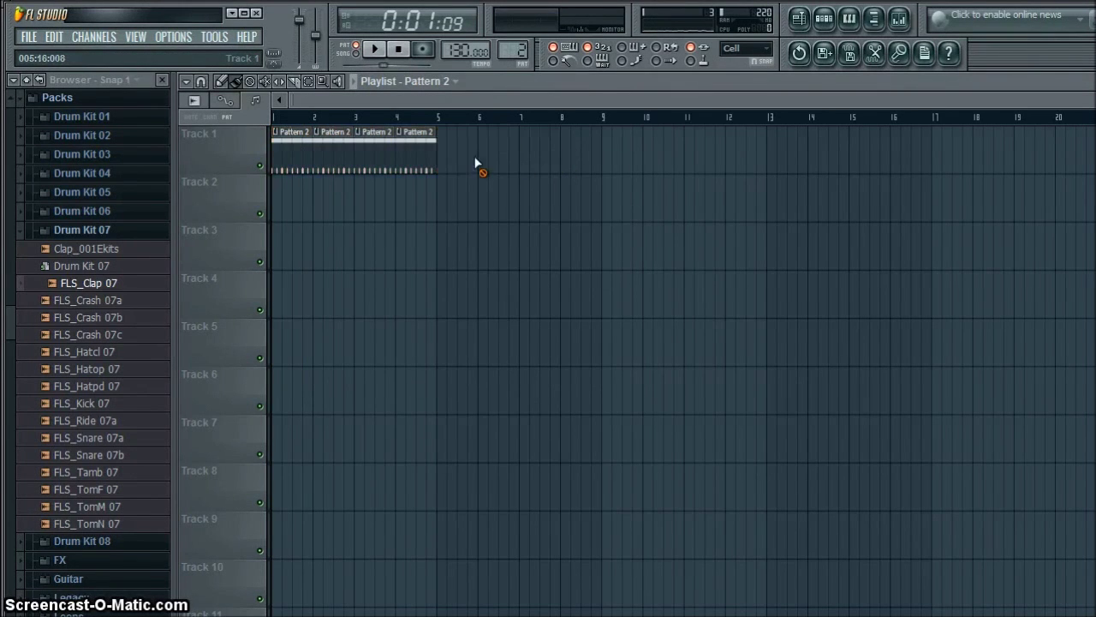
pyautogui.click(373, 51)
# Step: Rework Pattern 2's FLS_Hatcl 06 hi-hat steps near the bar end while it plays
pyautogui.click(824, 19)
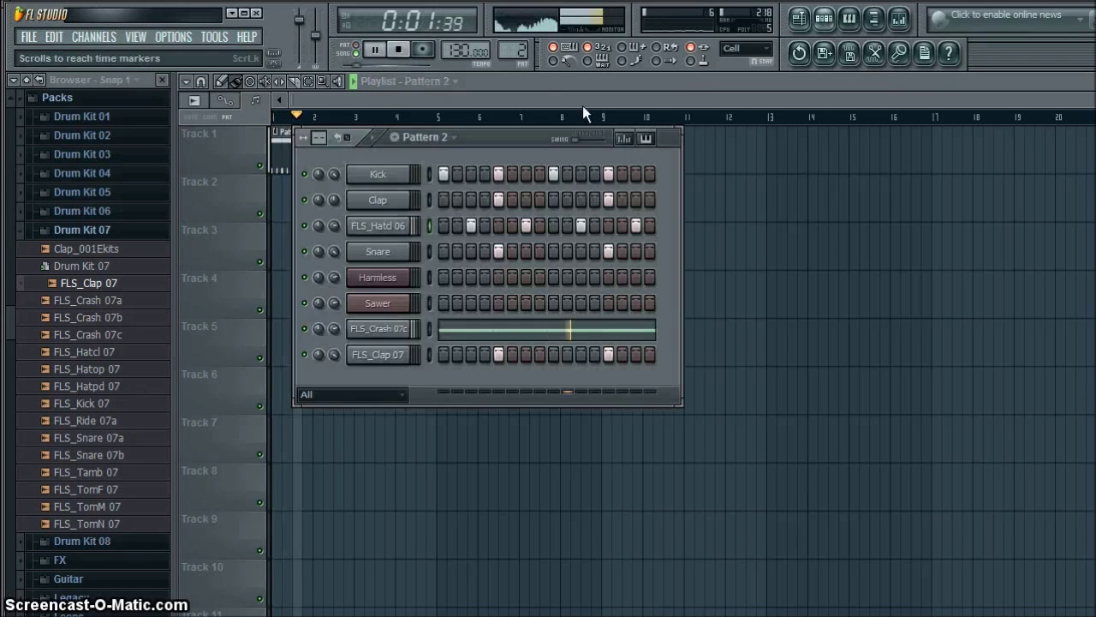
pyautogui.click(597, 227)
pyautogui.click(649, 226)
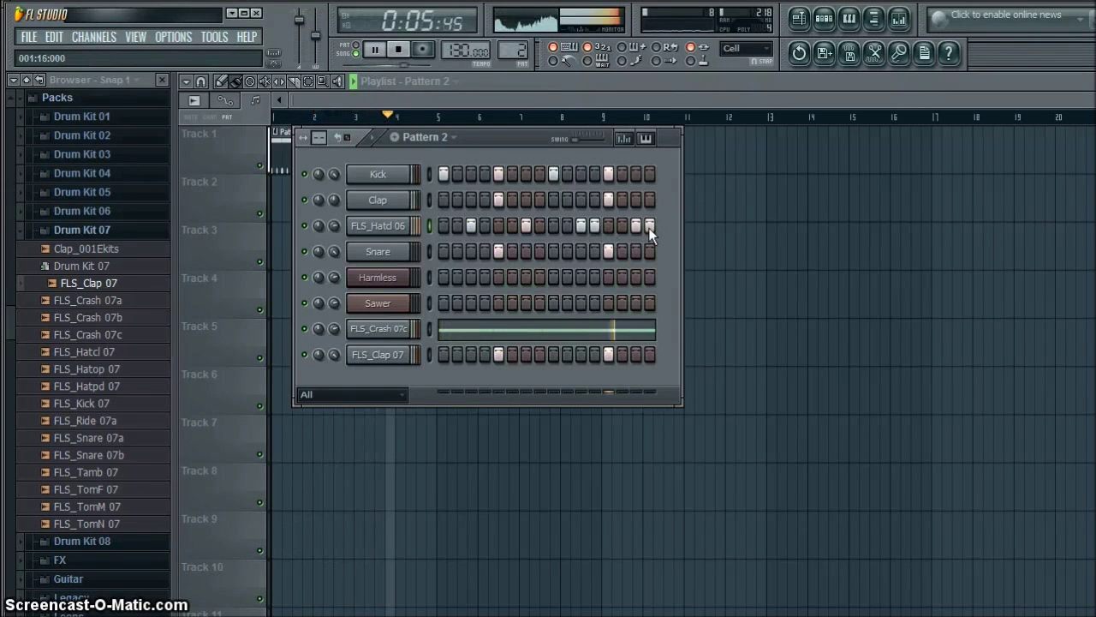
pyautogui.click(649, 226)
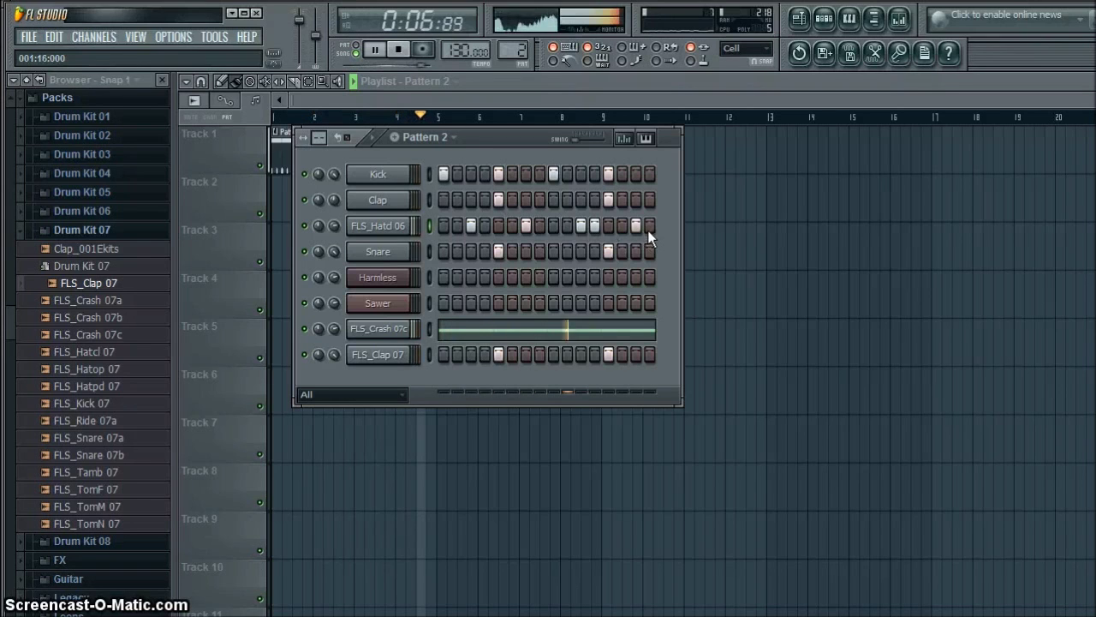
pyautogui.click(579, 229)
pyautogui.click(540, 225)
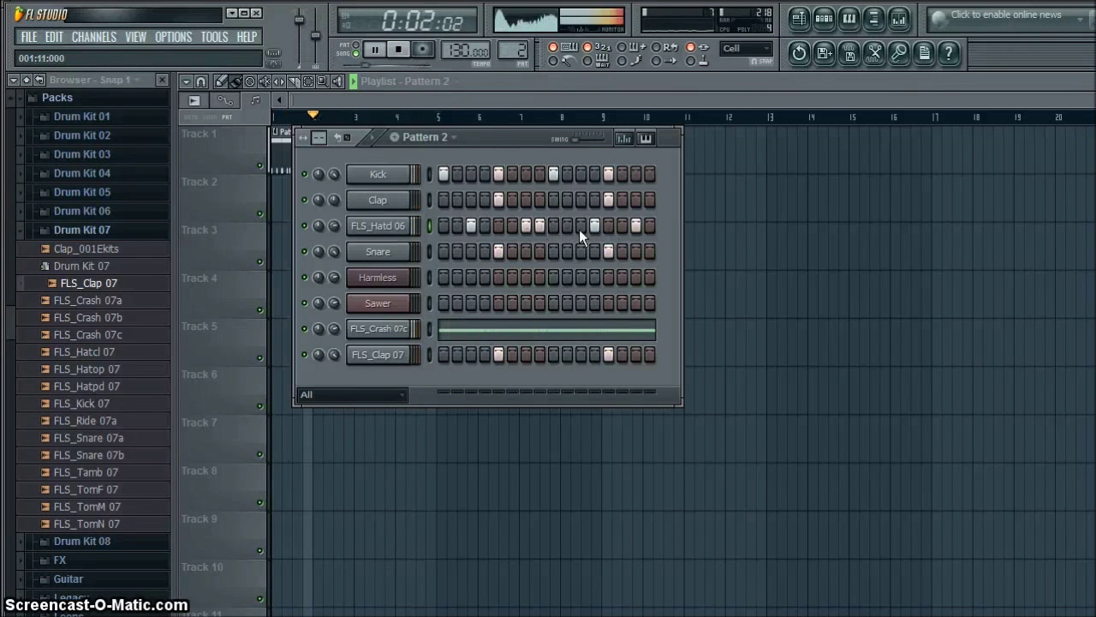
pyautogui.click(580, 227)
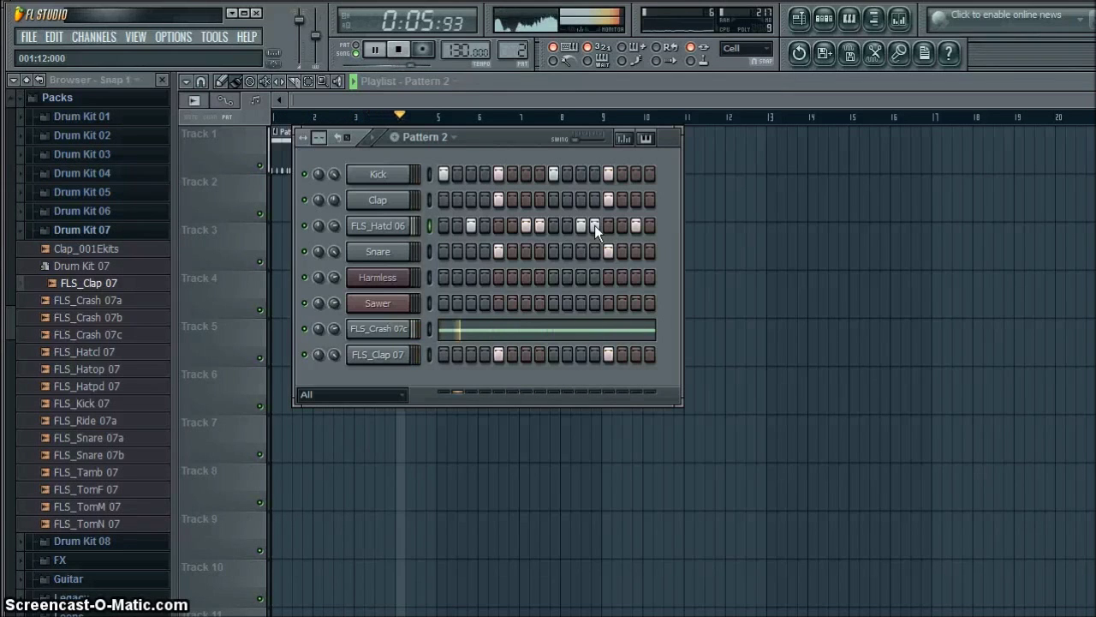
pyautogui.click(541, 226)
pyautogui.click(593, 226)
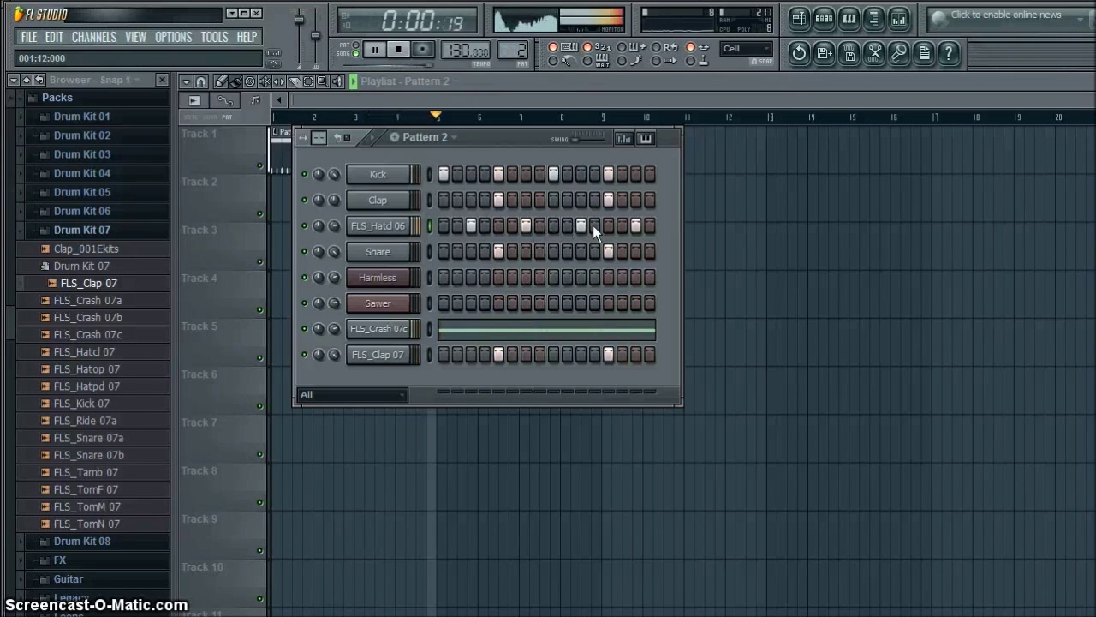
# Step: Stop playback, switch to Pattern 1, and paint its clips on Track 2 from bar 5 to 12
pyautogui.click(414, 107)
pyautogui.click(379, 51)
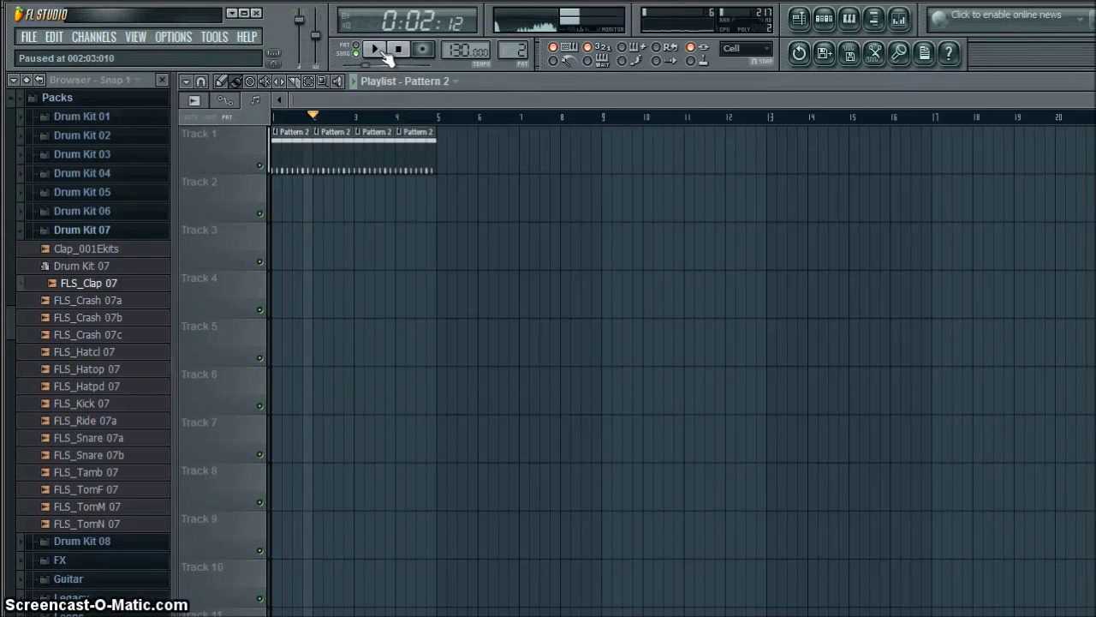
pyautogui.click(381, 49)
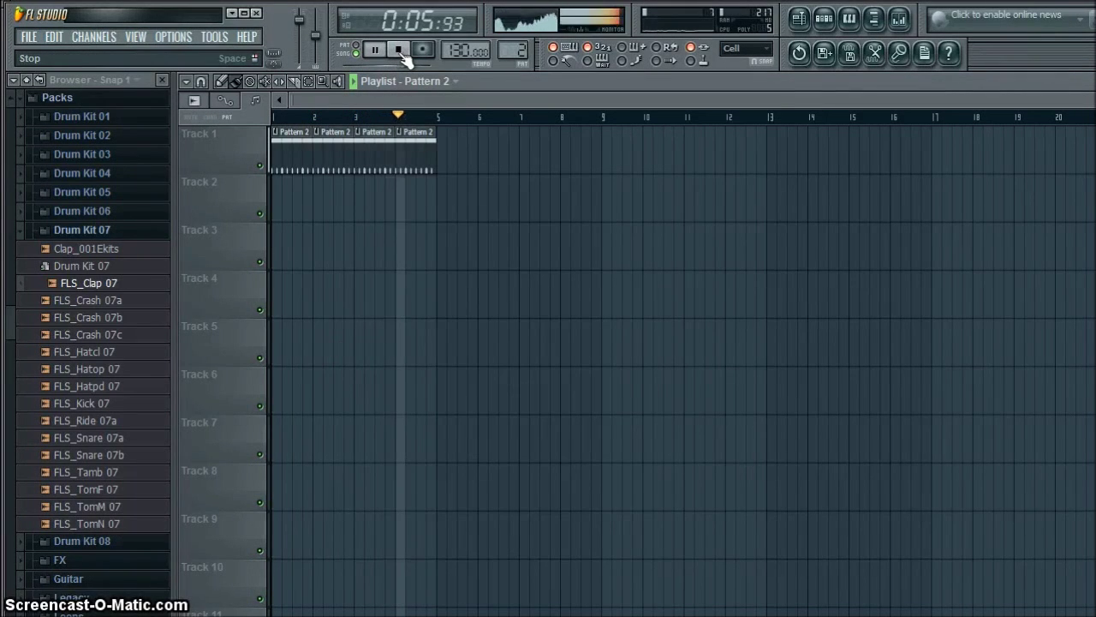
pyautogui.click(401, 51)
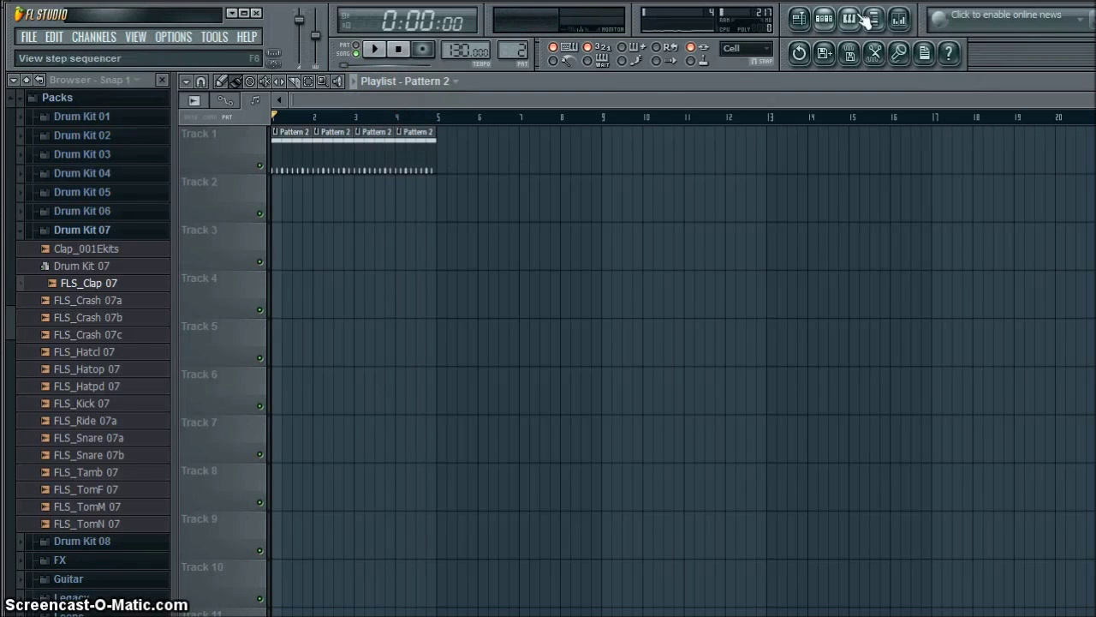
pyautogui.click(825, 20)
pyautogui.scroll(-1, 519, 51)
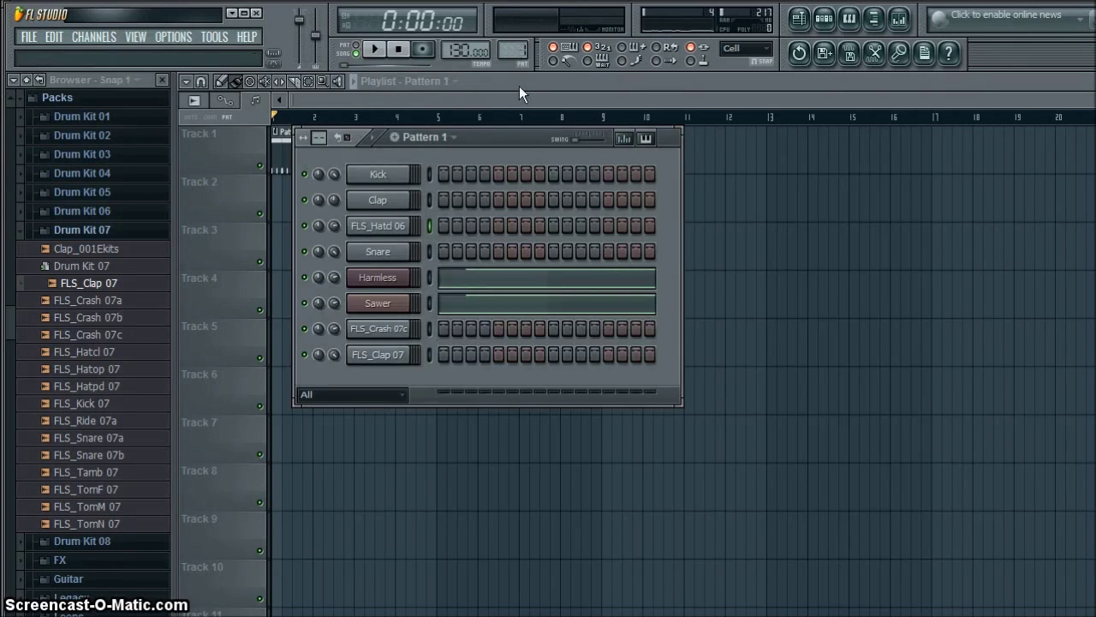
pyautogui.press('F6')
pyautogui.click(446, 187)
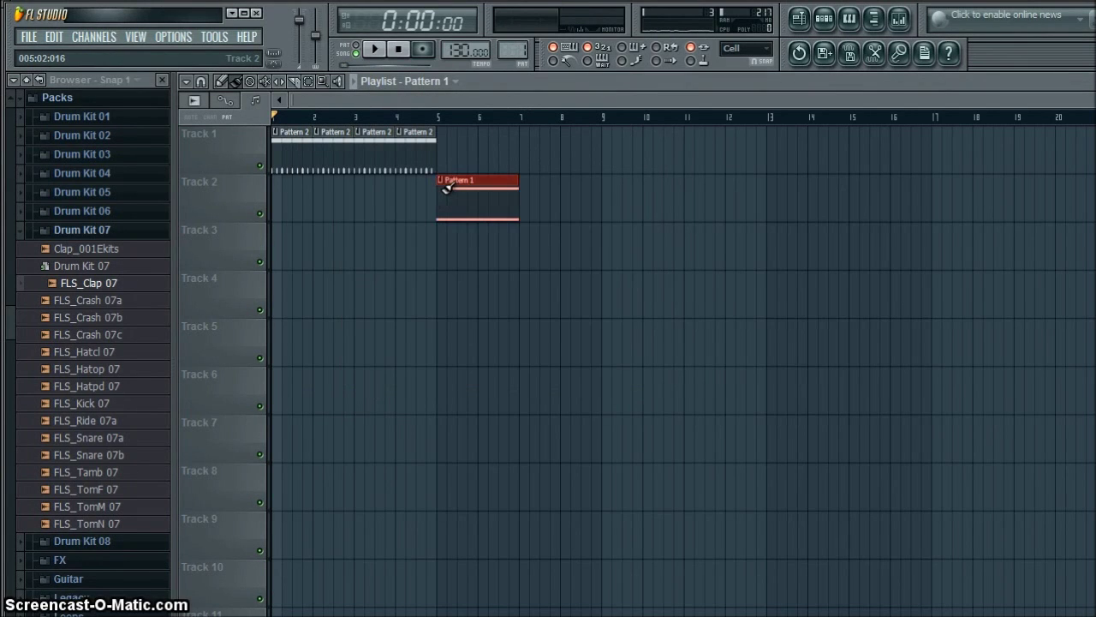
pyautogui.moveTo(539, 198); pyautogui.dragTo(716, 199)
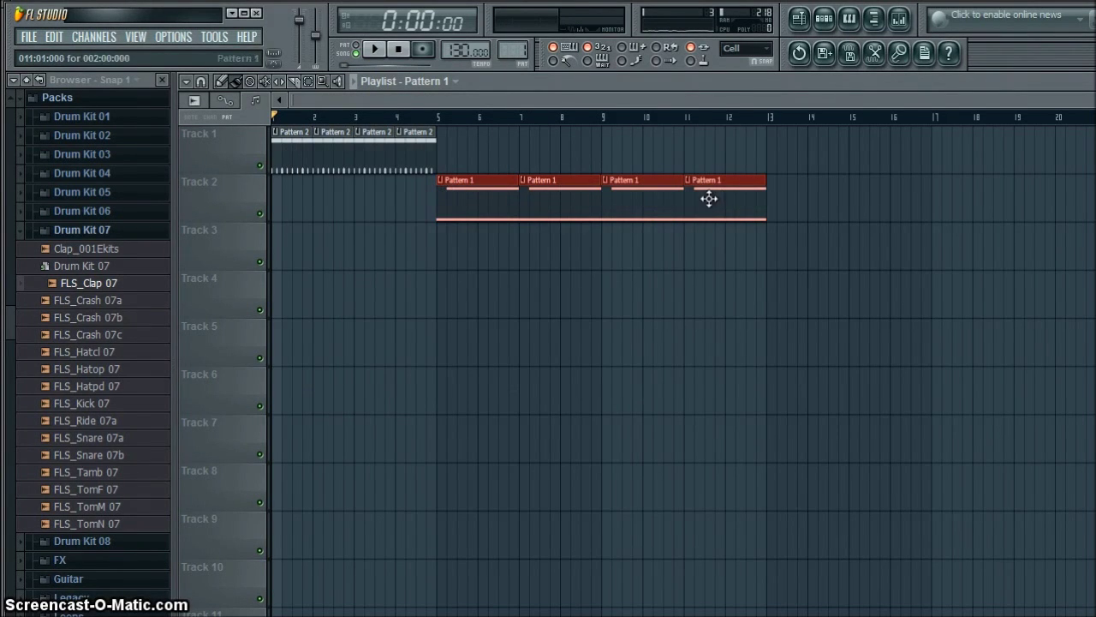
pyautogui.click(824, 19)
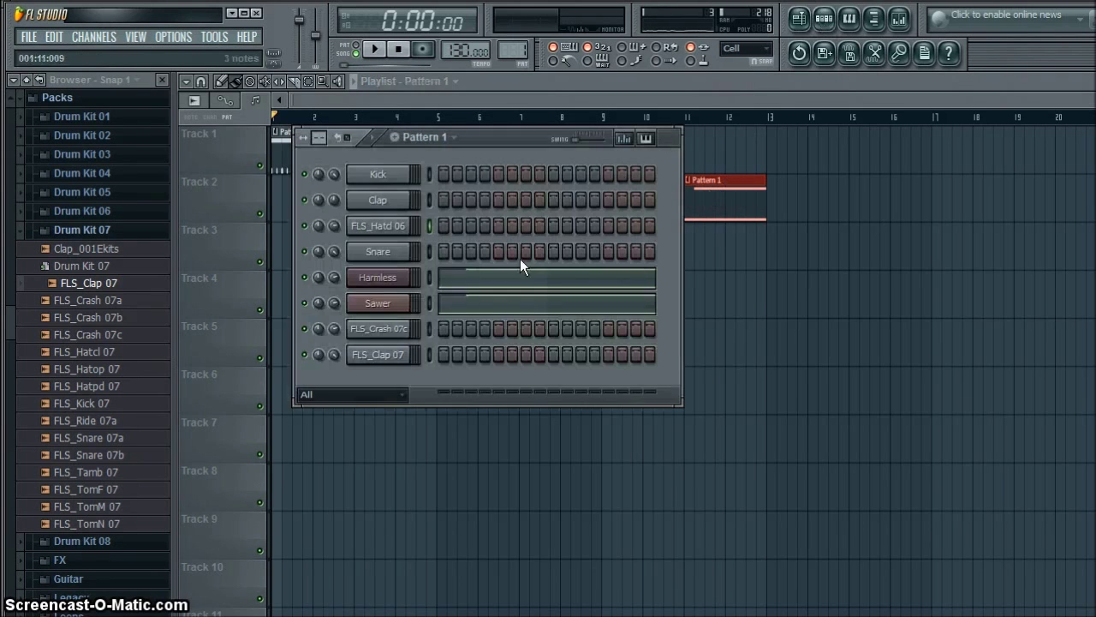
# Step: Open the Harmless channel settings and adjust its filter cutoff offset while previewing
pyautogui.click(387, 279)
pyautogui.click(993, 109)
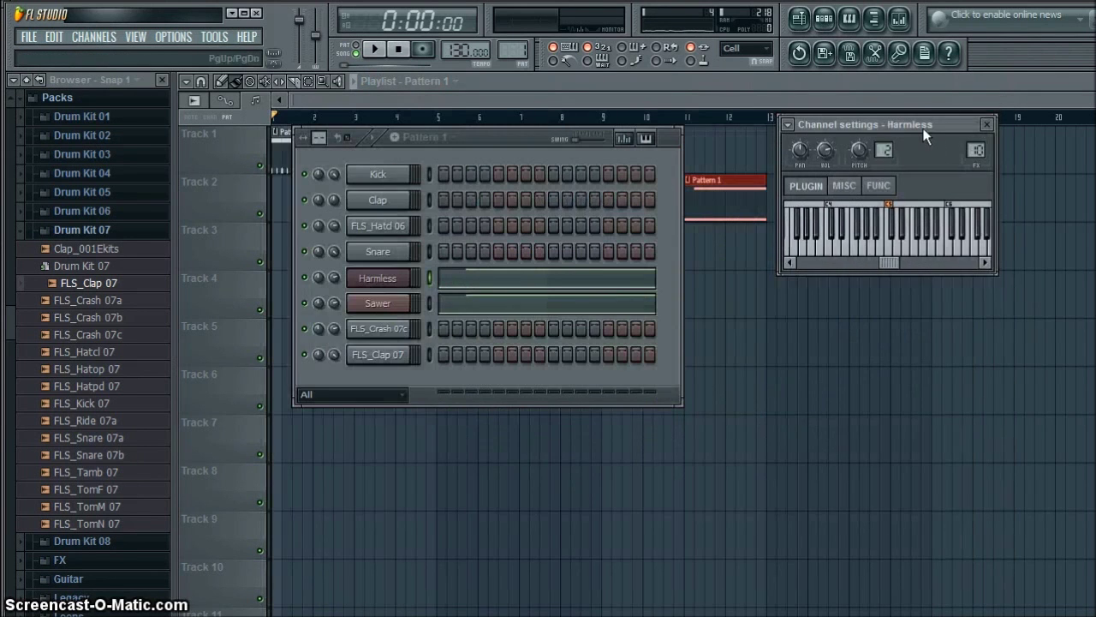
pyautogui.moveTo(923, 131); pyautogui.dragTo(923, 119)
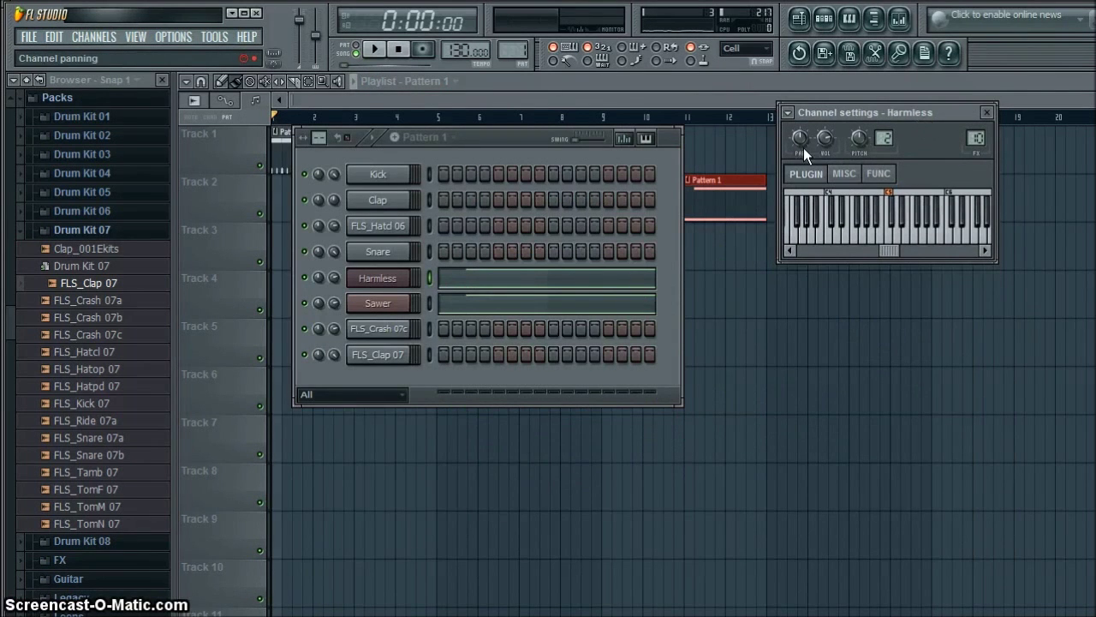
pyautogui.press('space')
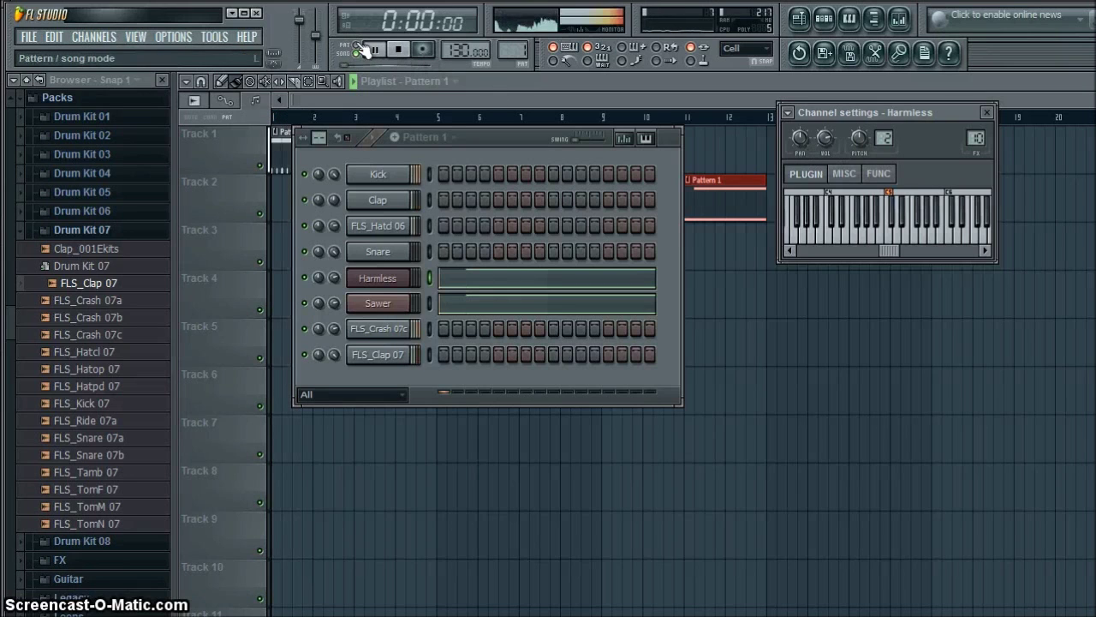
pyautogui.press('space')
pyautogui.click(846, 175)
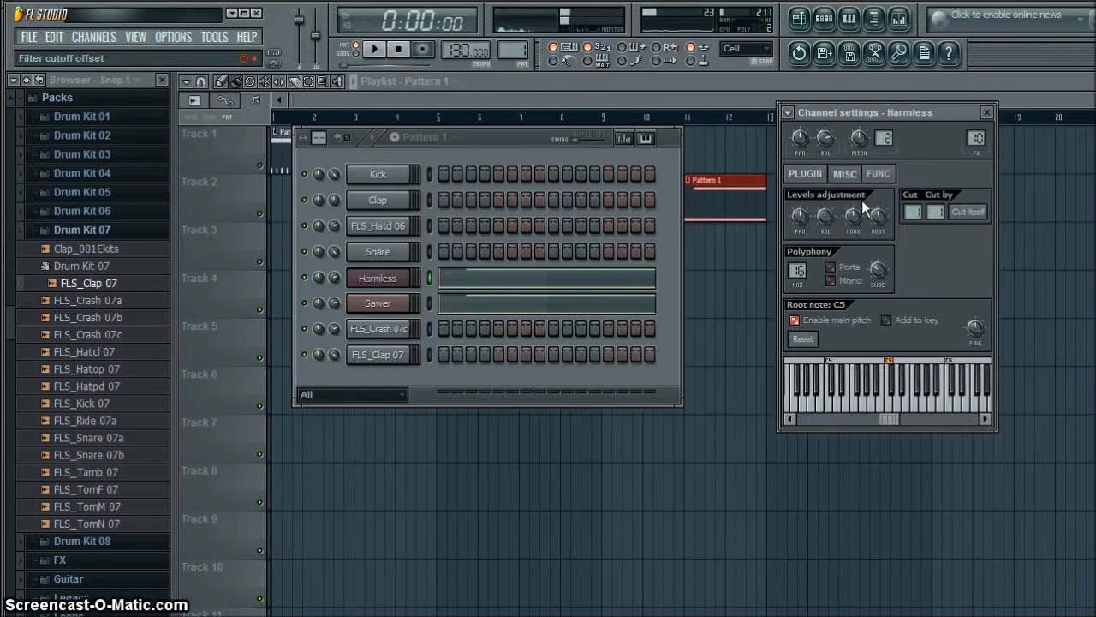
pyautogui.press('space')
pyautogui.moveTo(851, 217); pyautogui.dragTo(851, 199)
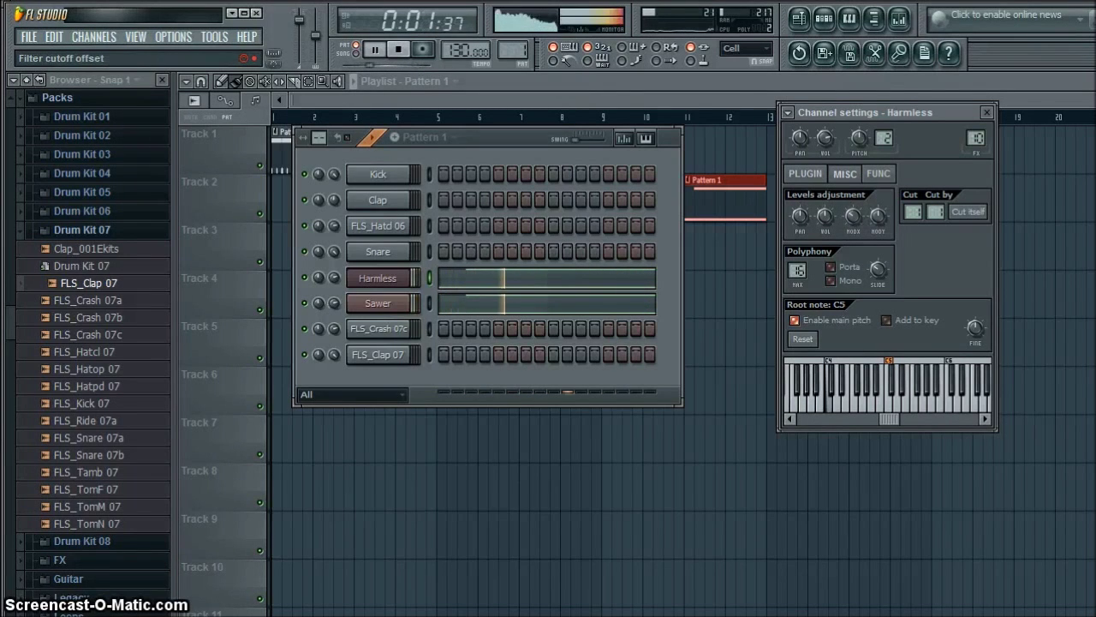
pyautogui.press('space')
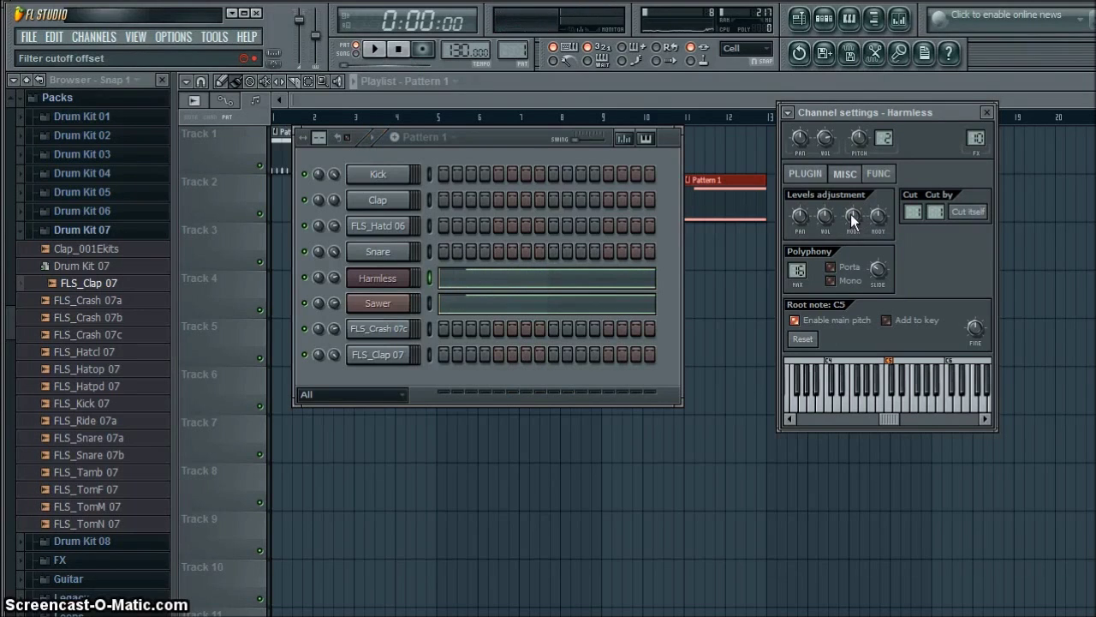
# Step: Create filter cutoff offset automation clips for both Harmless and Sawer
pyautogui.rightClick(853, 215)
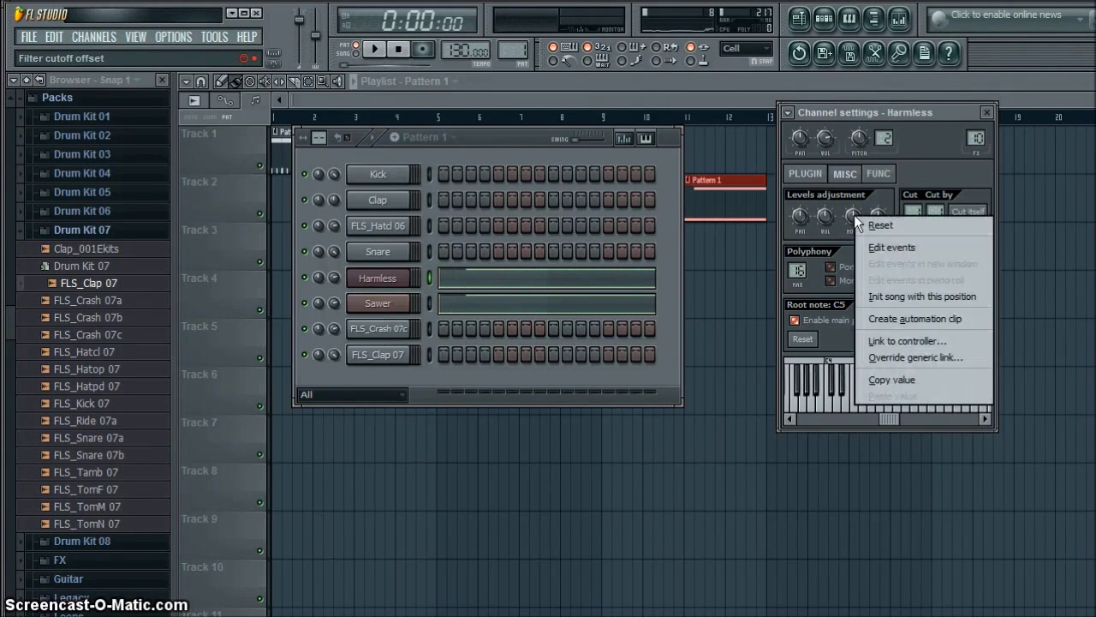
pyautogui.click(875, 319)
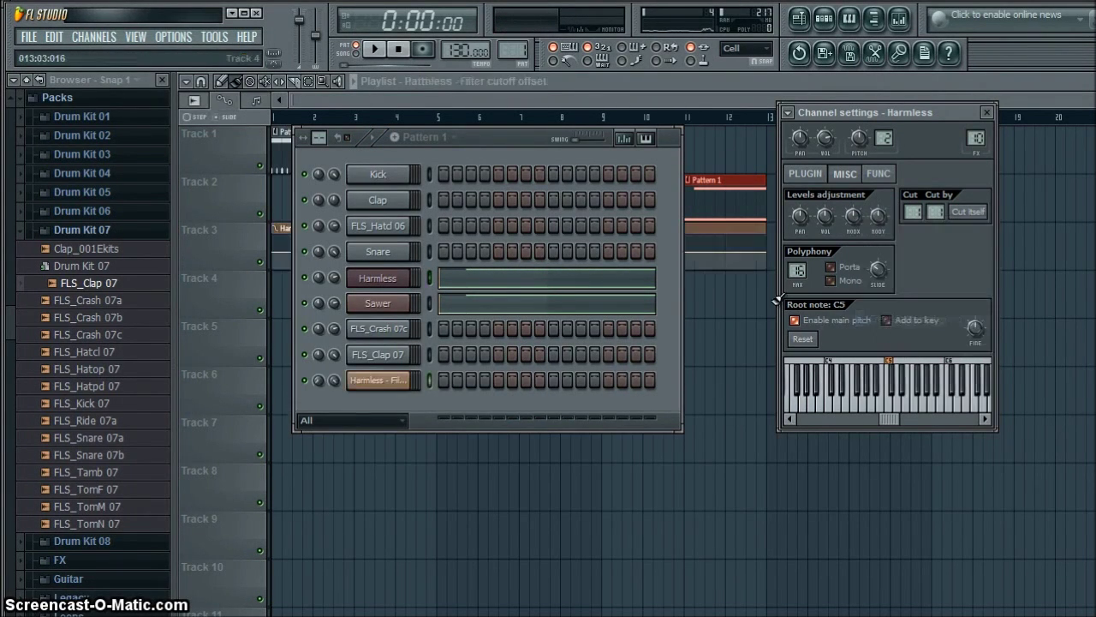
pyautogui.click(377, 304)
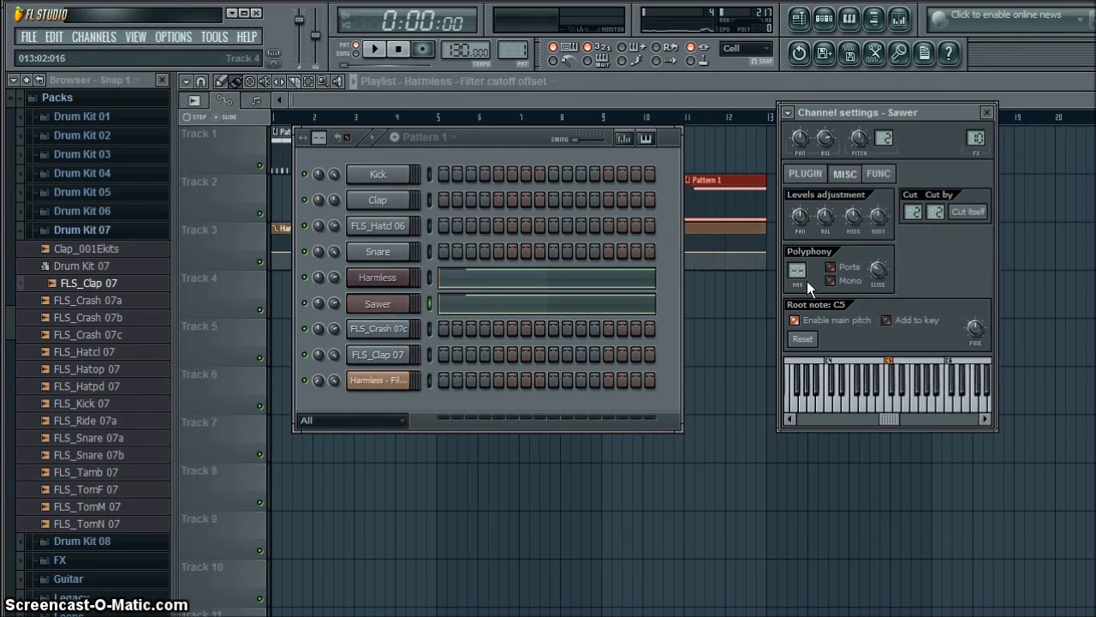
pyautogui.rightClick(852, 219)
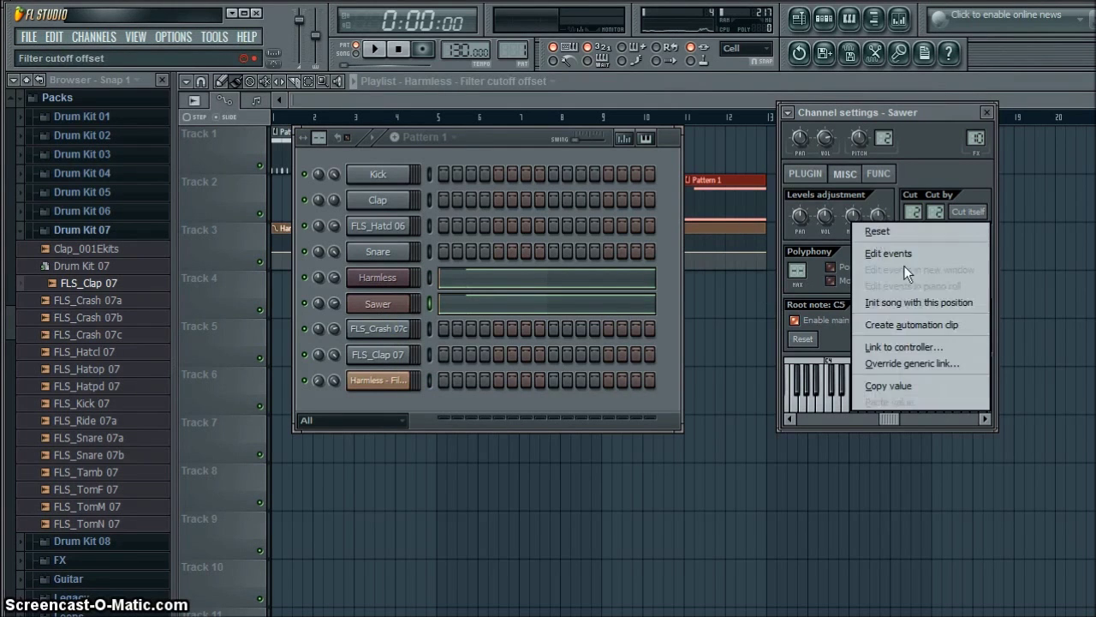
pyautogui.click(907, 322)
# Step: Move both automation clips to bar 5 and shape them into ramps ending high at bar 13
pyautogui.click(988, 112)
pyautogui.press('F6')
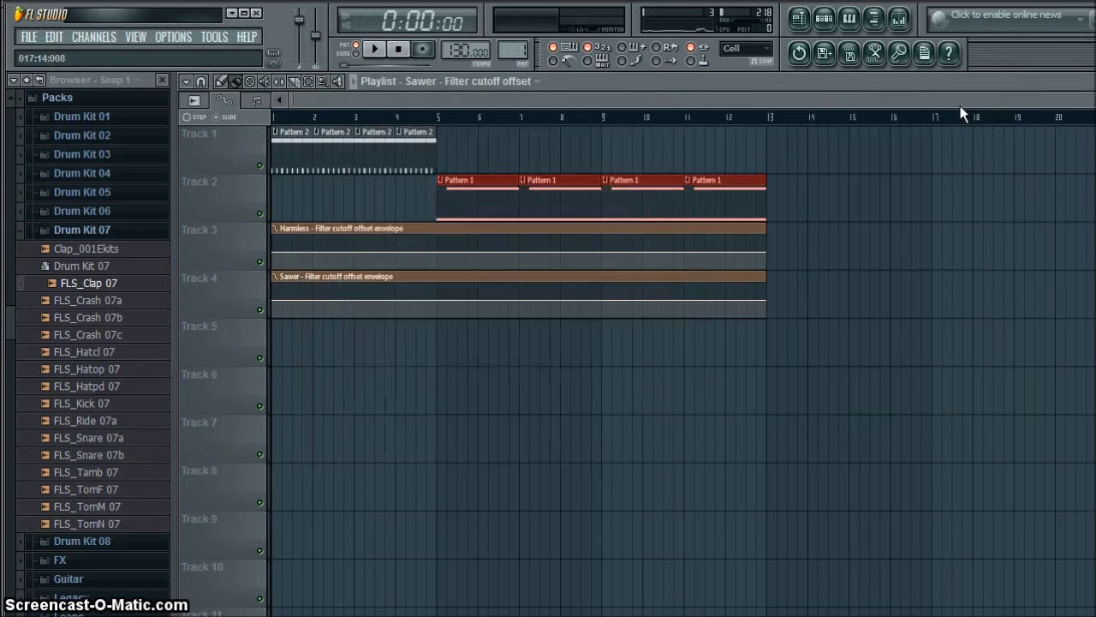
pyautogui.moveTo(423, 231); pyautogui.dragTo(588, 230)
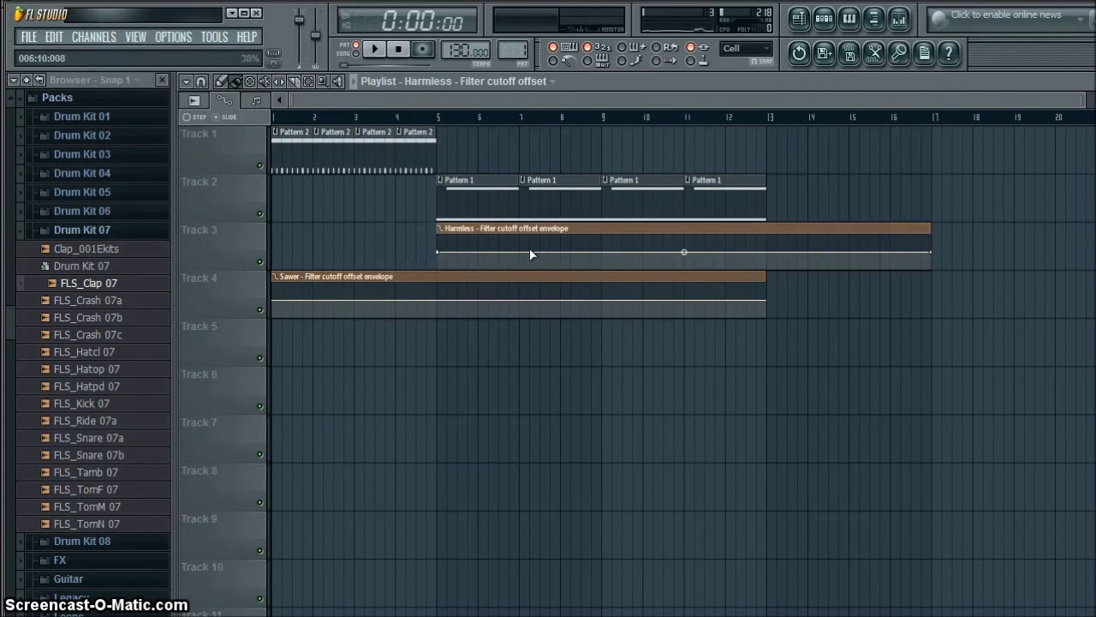
pyautogui.moveTo(433, 272); pyautogui.dragTo(601, 276)
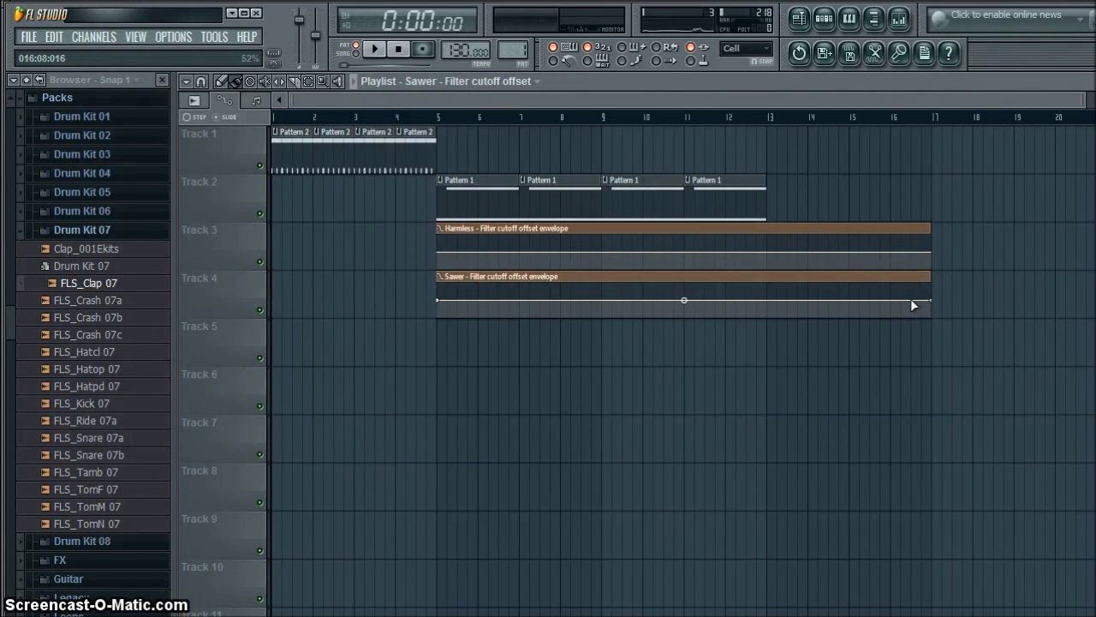
pyautogui.moveTo(937, 303); pyautogui.dragTo(778, 283)
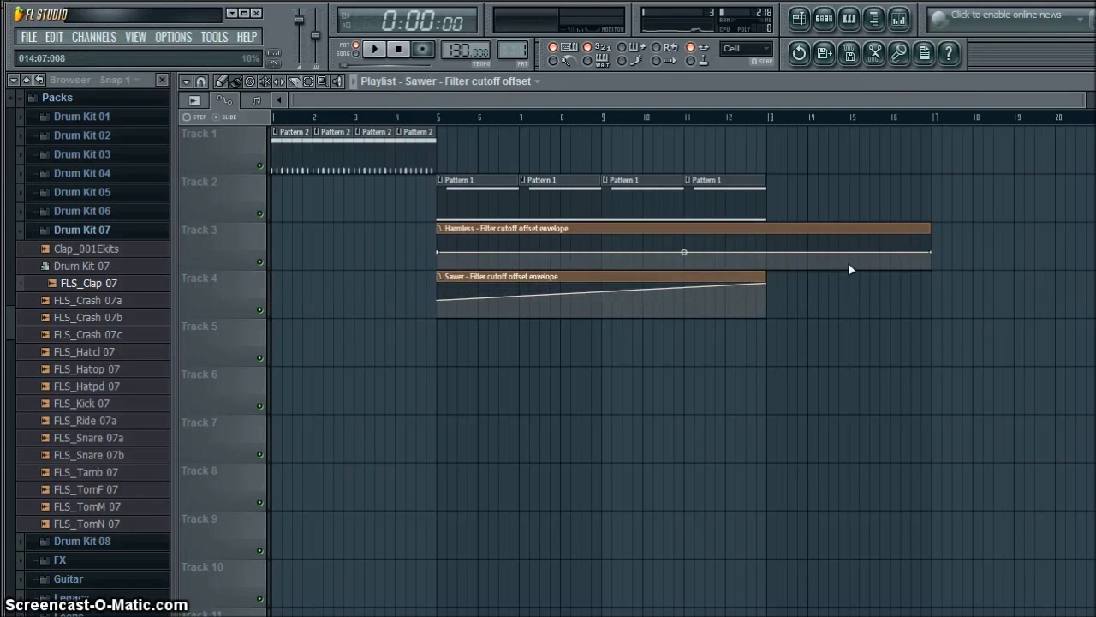
pyautogui.moveTo(877, 246); pyautogui.dragTo(778, 212)
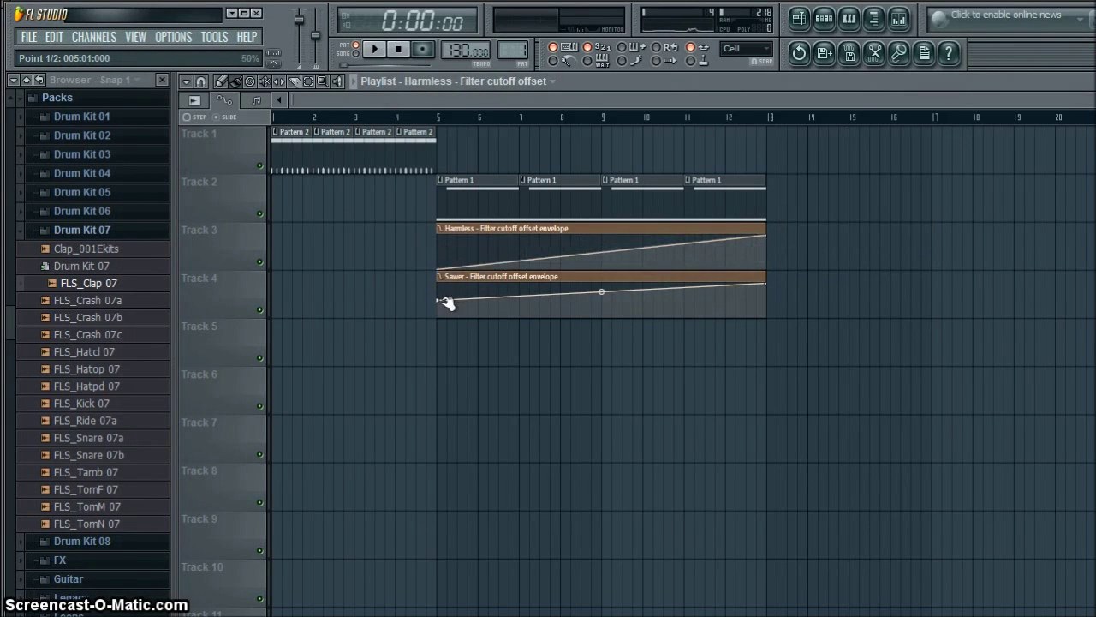
pyautogui.moveTo(445, 301); pyautogui.dragTo(439, 317)
pyautogui.rightClick(478, 283)
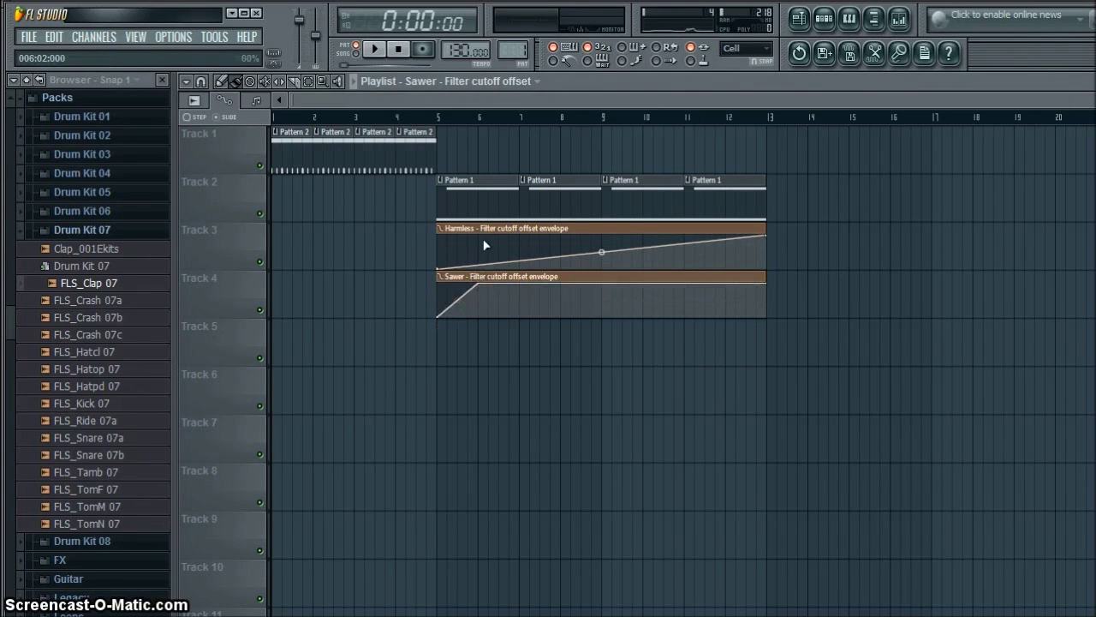
pyautogui.rightClick(476, 232)
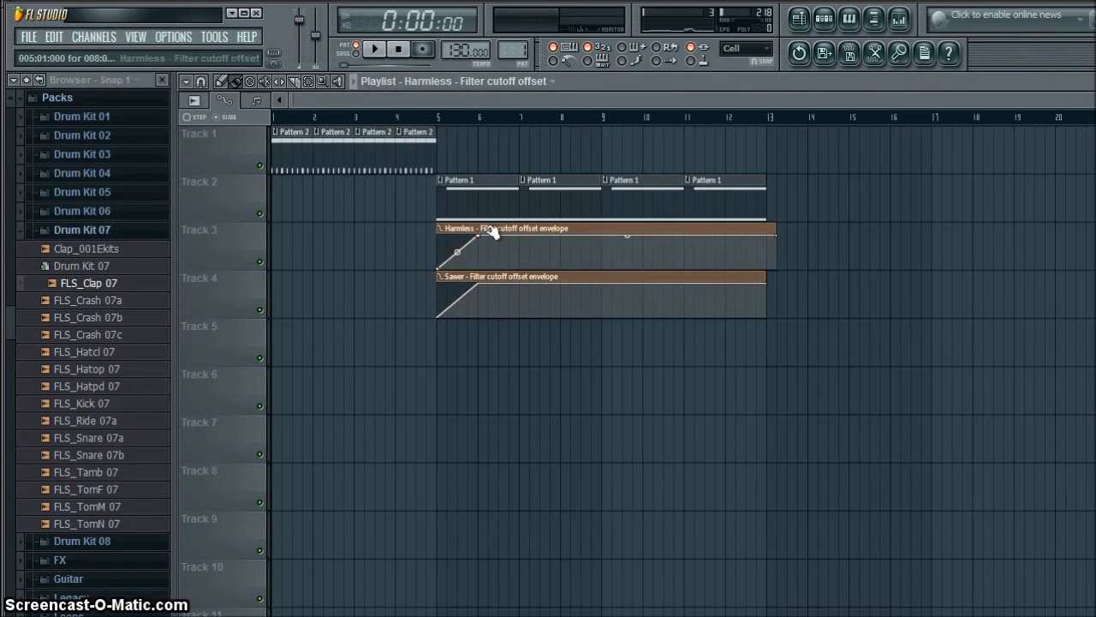
# Step: Paint Pattern 2 clips on Track 1 from bar 6 to bar 13
pyautogui.click(418, 154)
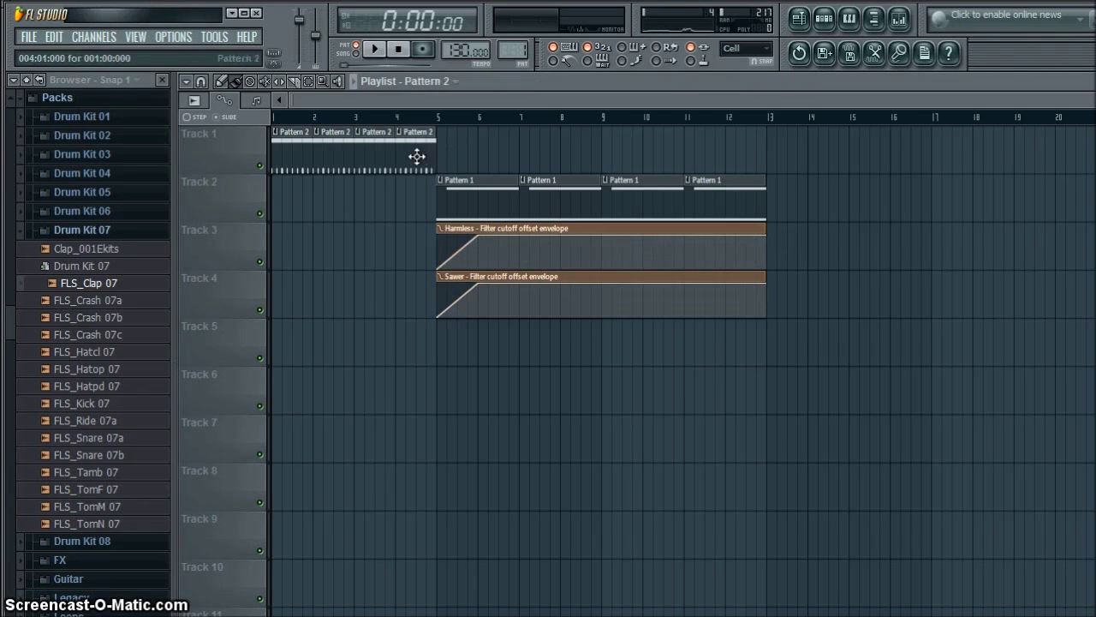
pyautogui.click(489, 151)
pyautogui.moveTo(560, 148)
pyautogui.mouseDown()
pyautogui.moveTo(736, 147)
pyautogui.moveTo(619, 140)
pyautogui.mouseUp()
# Step: Play the arrangement, then delete the Pattern 2 clip at bar 6
pyautogui.press('space')
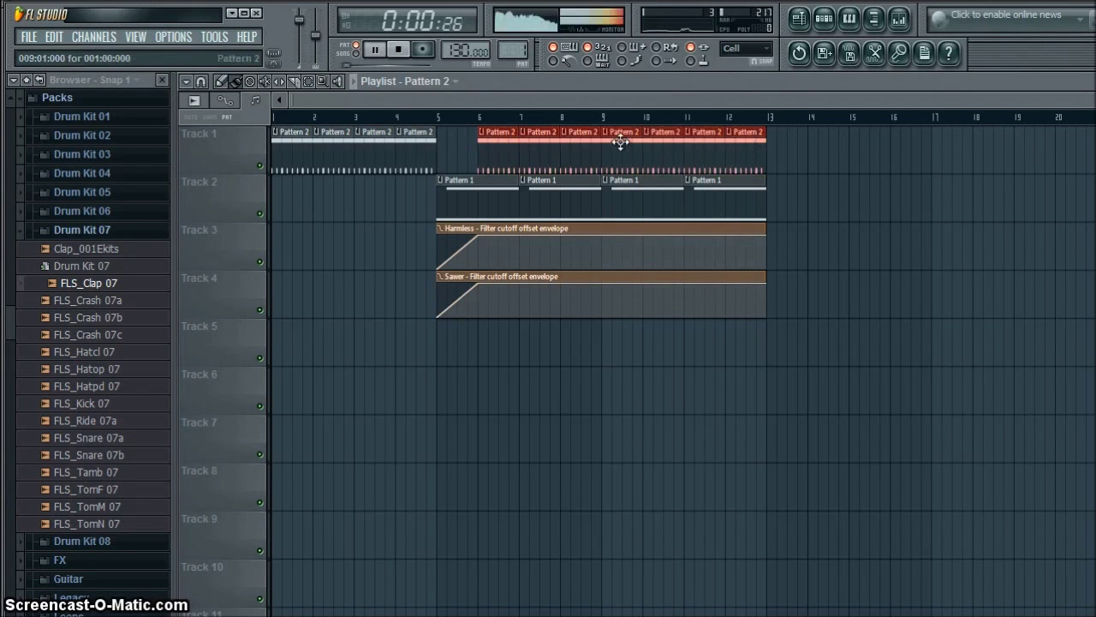
pyautogui.click(374, 52)
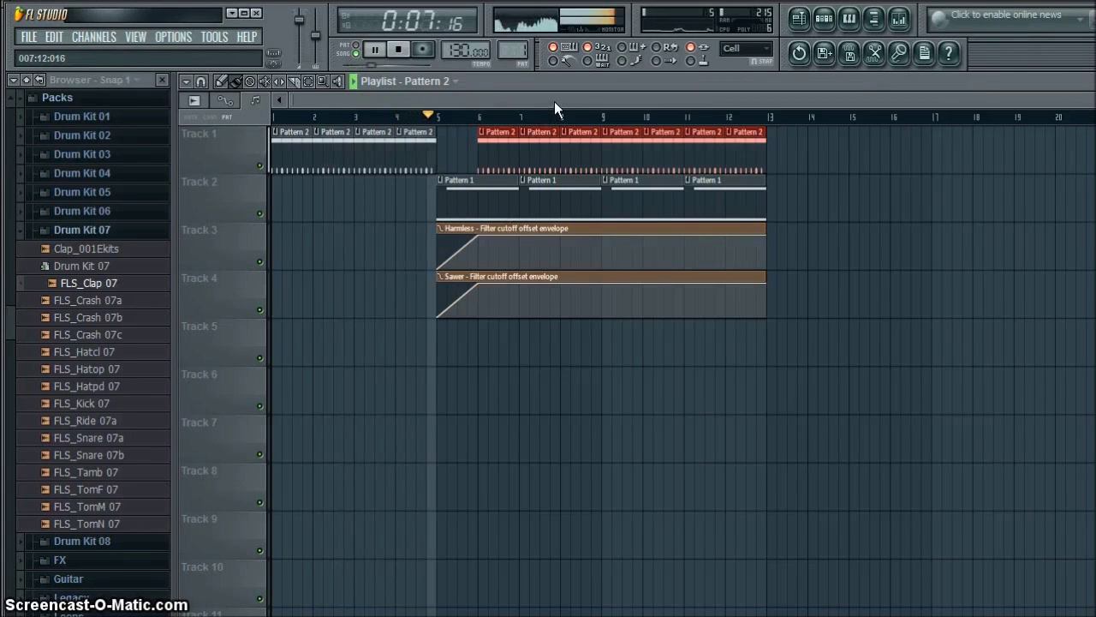
pyautogui.click(399, 50)
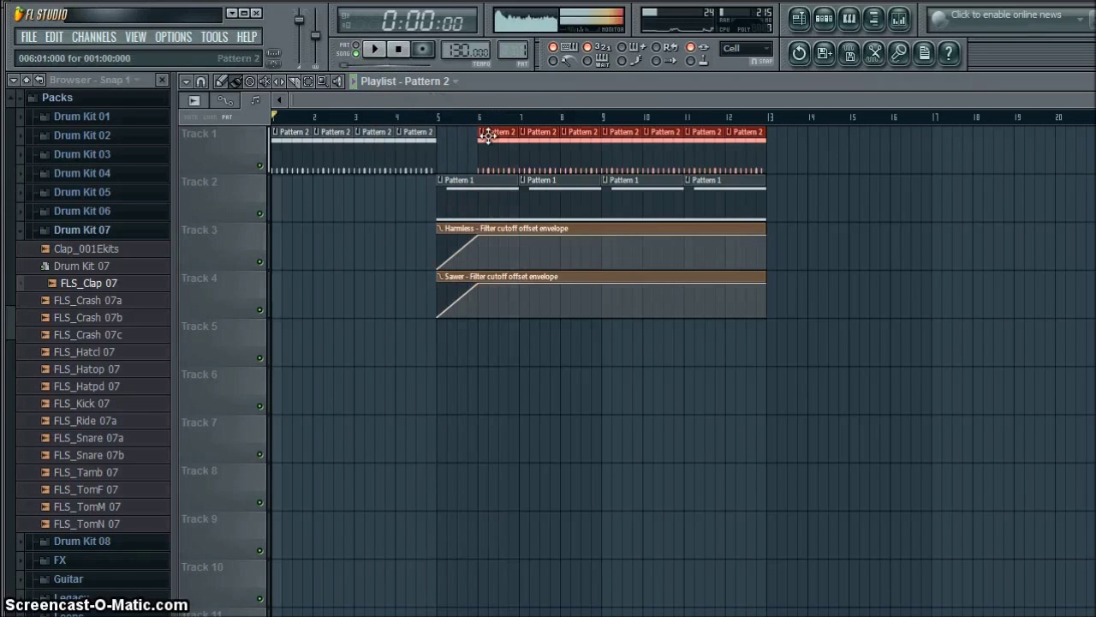
pyautogui.rightClick(486, 135)
# Step: Move both ramps' peaks to bar 7 and trim both automation clips back to bar 13
pyautogui.moveTo(483, 242); pyautogui.dragTo(525, 238)
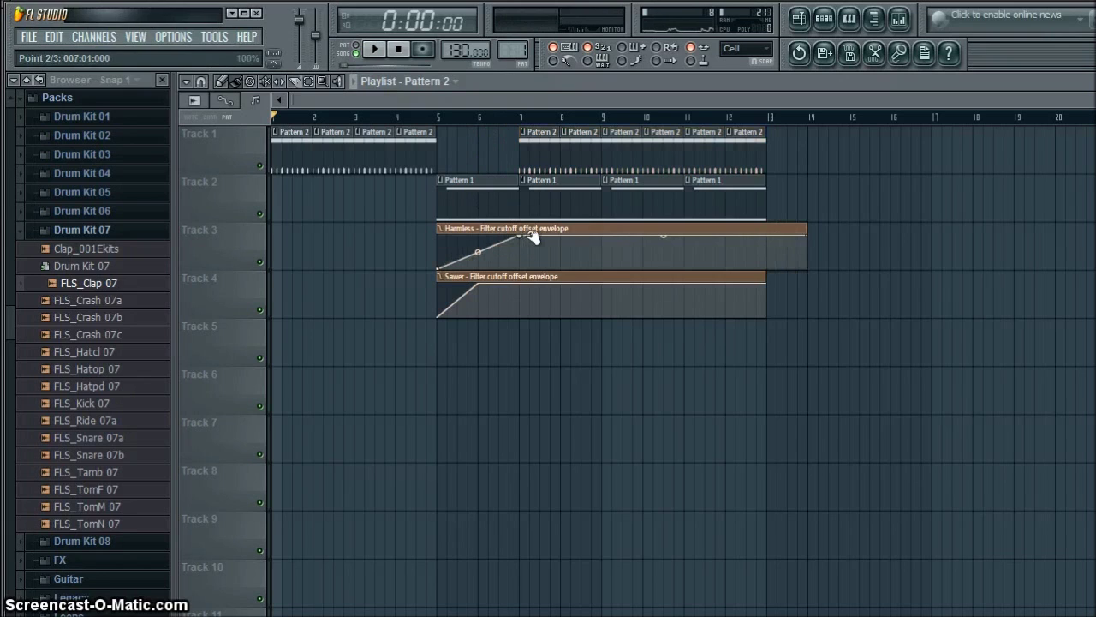
pyautogui.moveTo(809, 238); pyautogui.dragTo(767, 237)
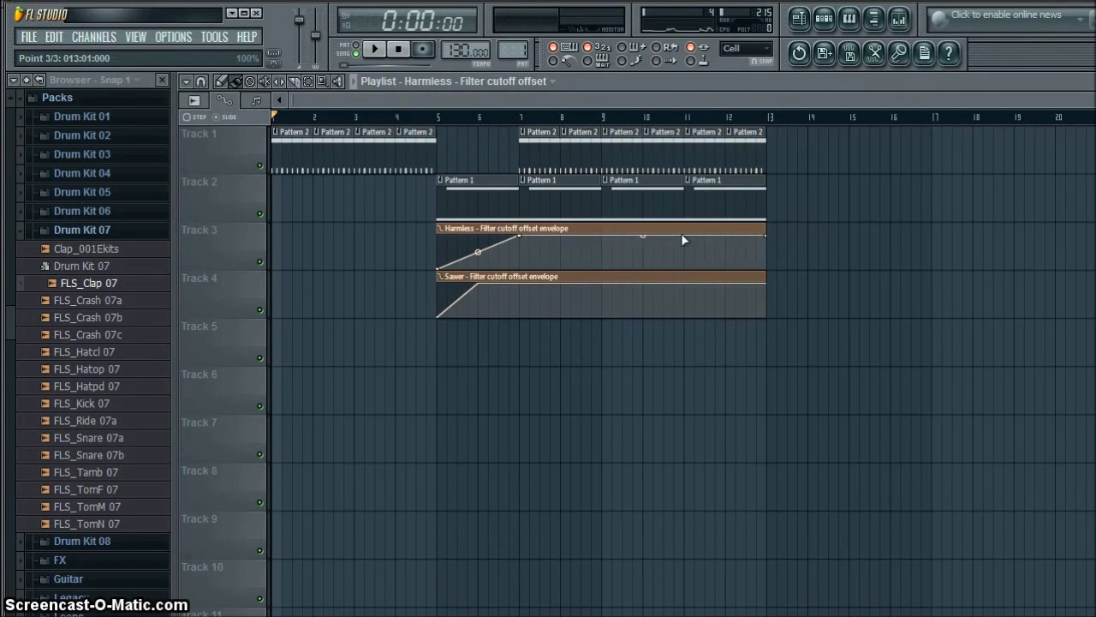
pyautogui.moveTo(482, 283); pyautogui.dragTo(539, 277)
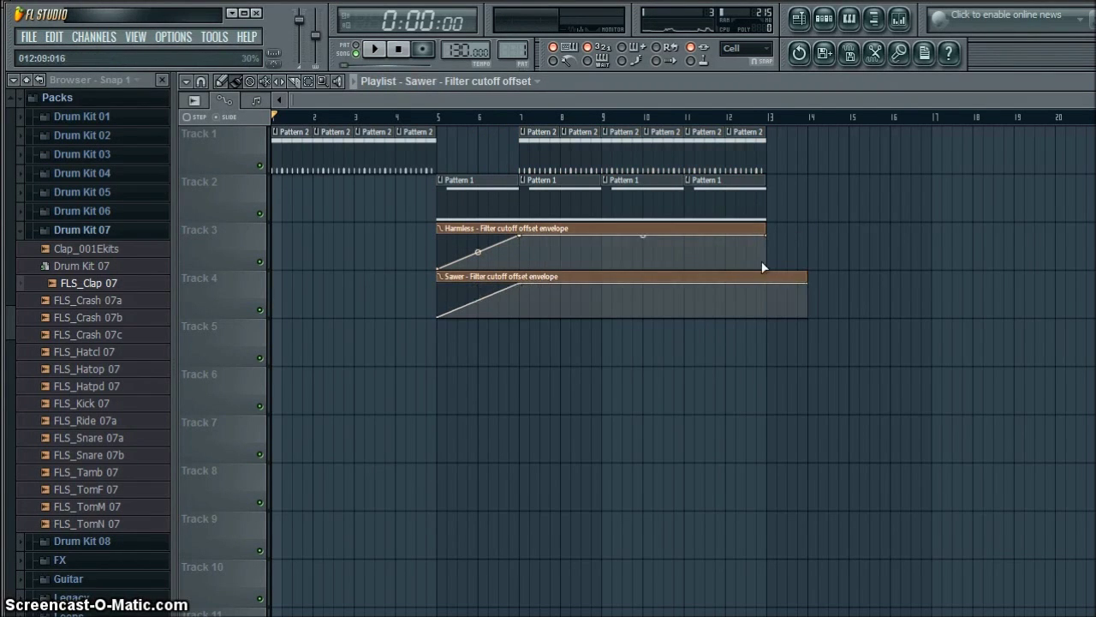
pyautogui.moveTo(809, 283); pyautogui.dragTo(761, 277)
# Step: Play from near bar 5, extend the Sawer clip to match Harmless, and delete the stray copy at bar 14
pyautogui.click(426, 117)
pyautogui.click(375, 49)
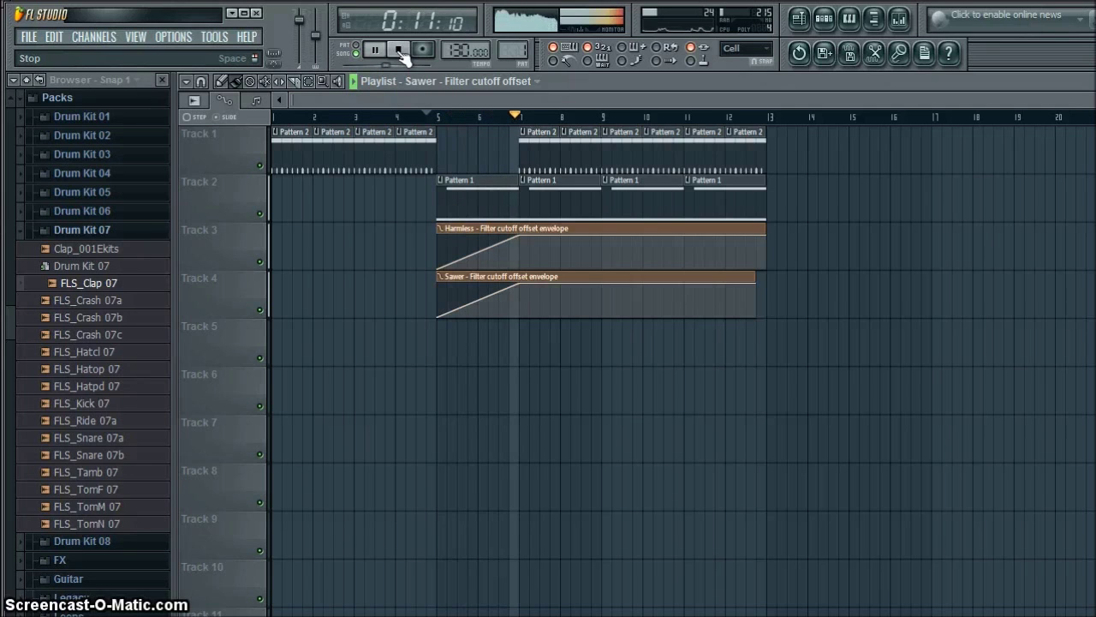
pyautogui.moveTo(759, 284)
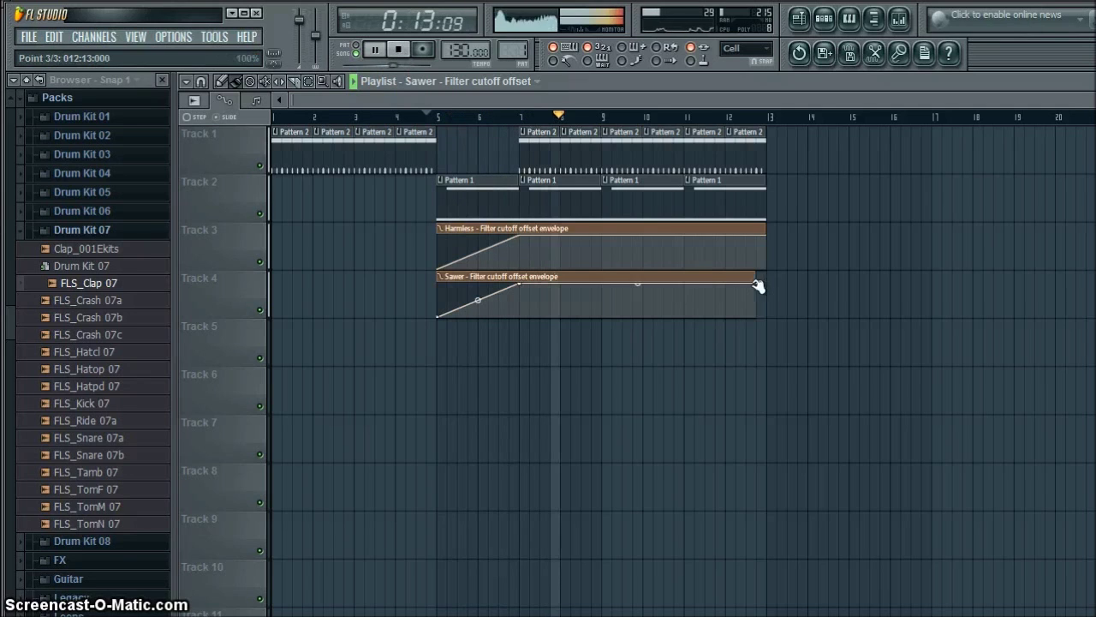
pyautogui.moveTo(770, 282); pyautogui.dragTo(773, 279)
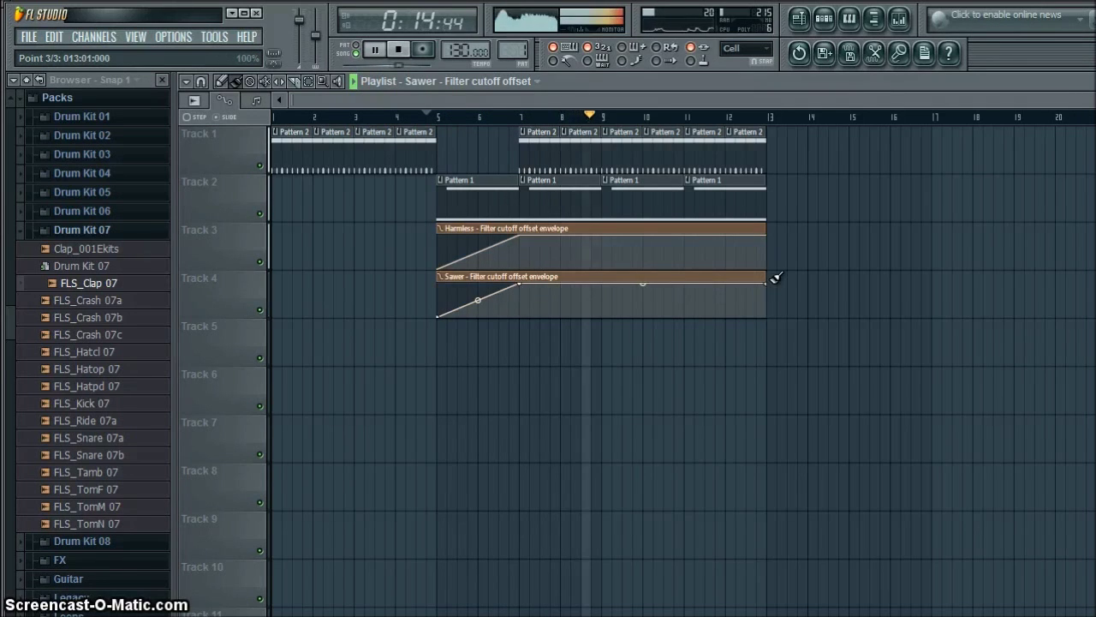
pyautogui.click(843, 248)
pyautogui.rightClick(860, 224)
pyautogui.press('F6')
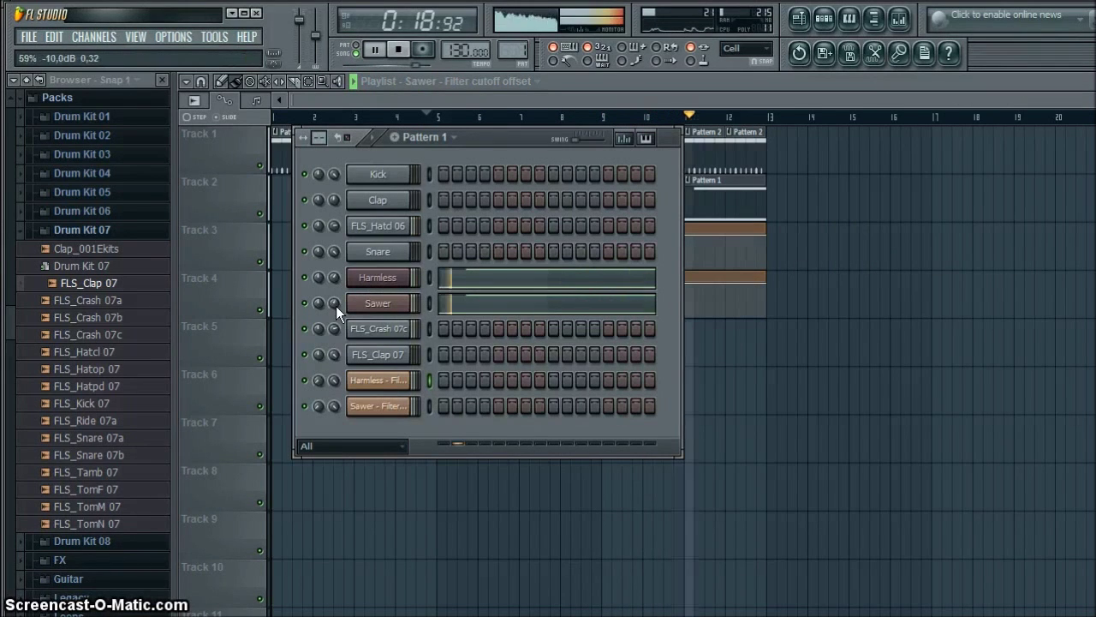
# Step: Paint Pattern 1 clips on Track 2 across bars 13–14, then replay the song from the start
pyautogui.press('F6')
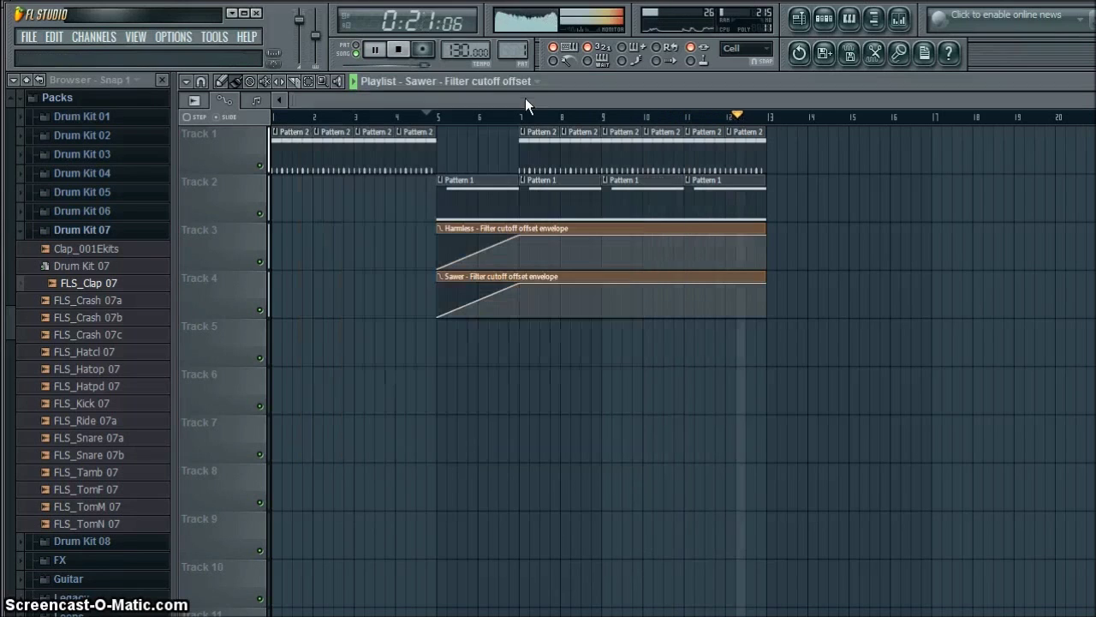
pyautogui.click(379, 50)
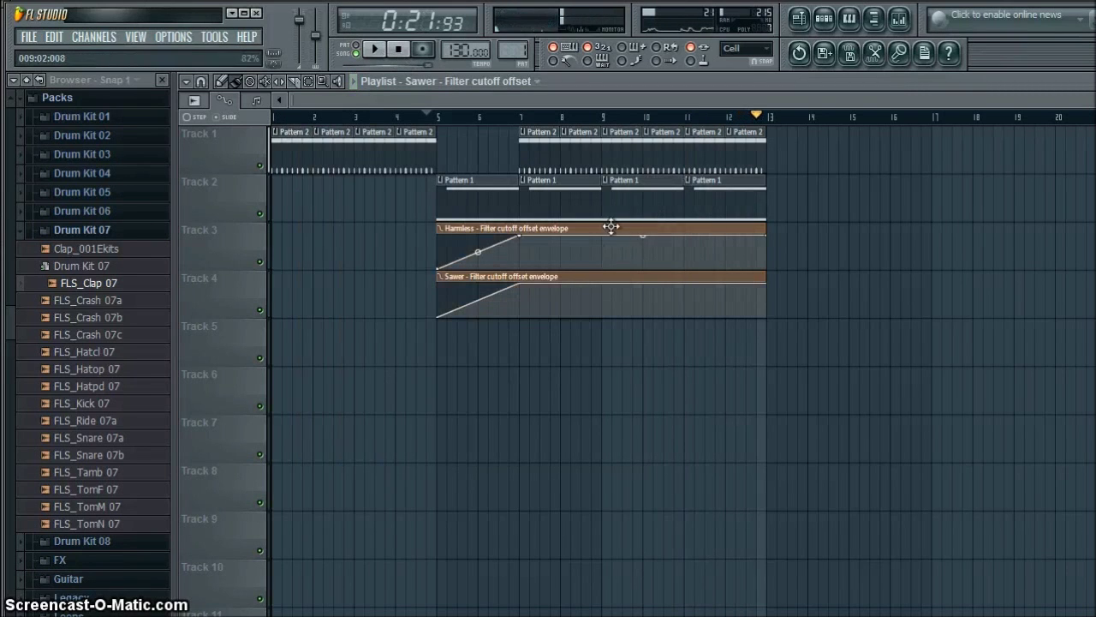
pyautogui.click(728, 186)
pyautogui.moveTo(775, 187)
pyautogui.mouseDown()
pyautogui.moveTo(863, 190)
pyautogui.moveTo(780, 183)
pyautogui.moveTo(832, 154)
pyautogui.mouseUp()
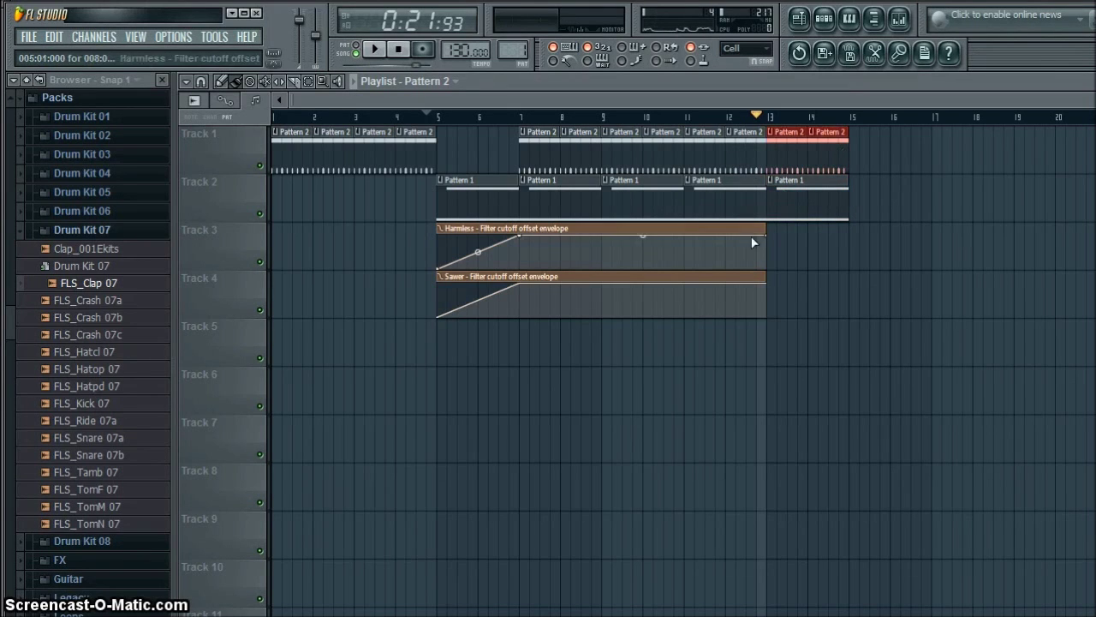
pyautogui.press('space')
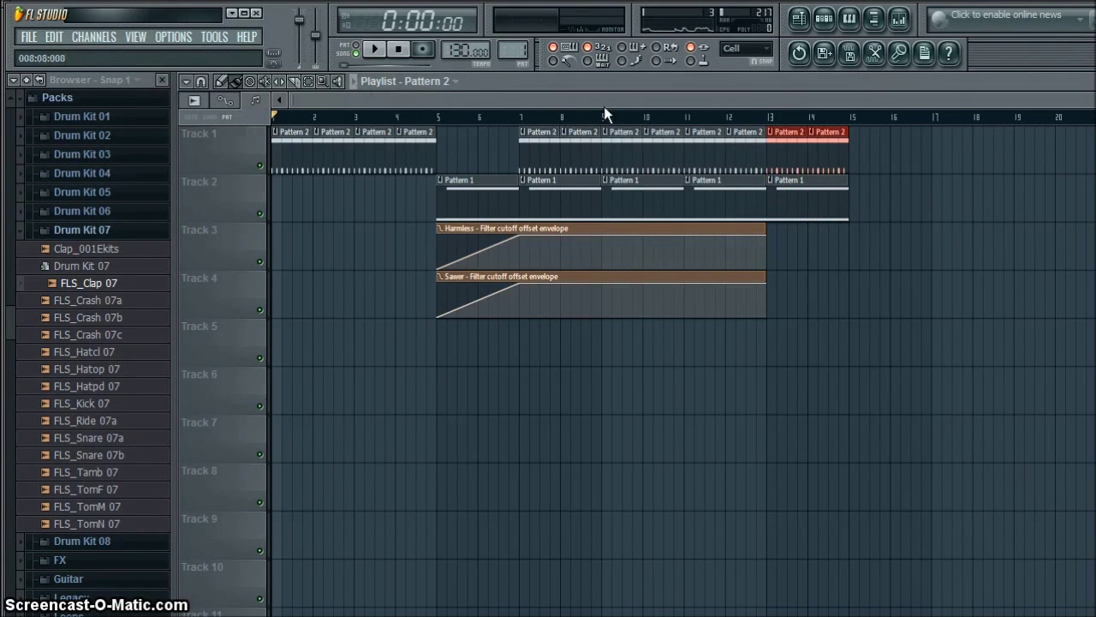
pyautogui.click(375, 49)
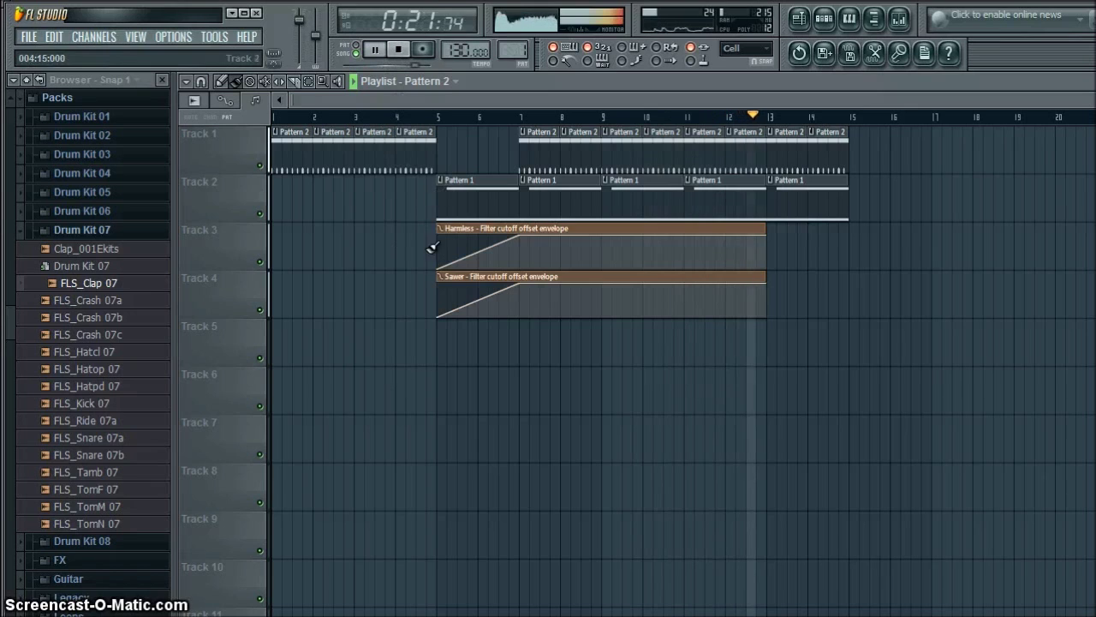
pyautogui.click(408, 53)
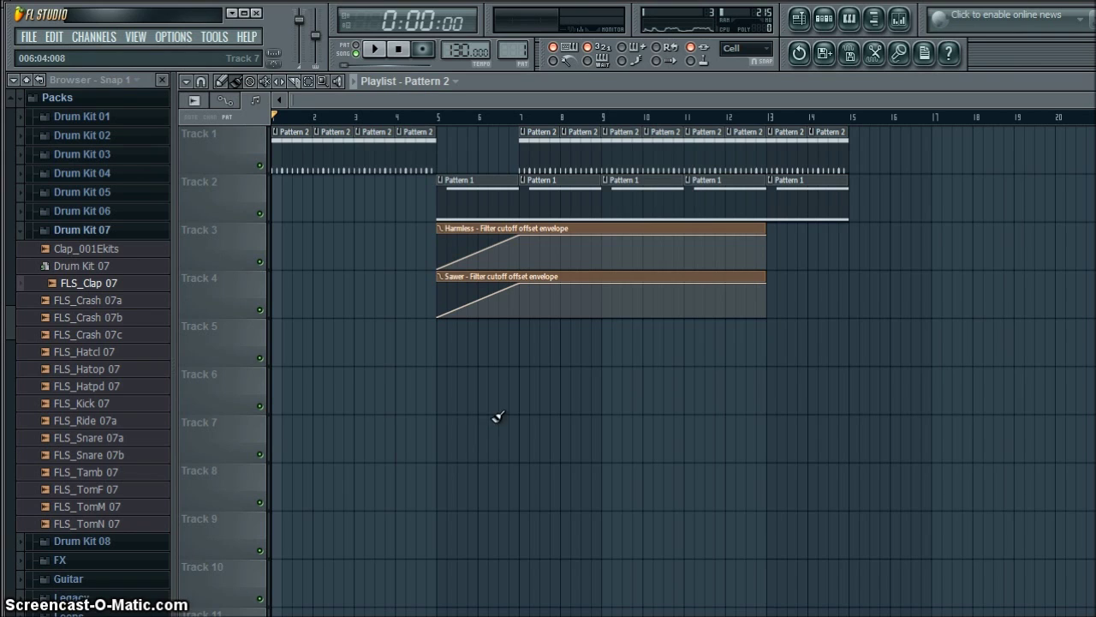
pyautogui.click(510, 398)
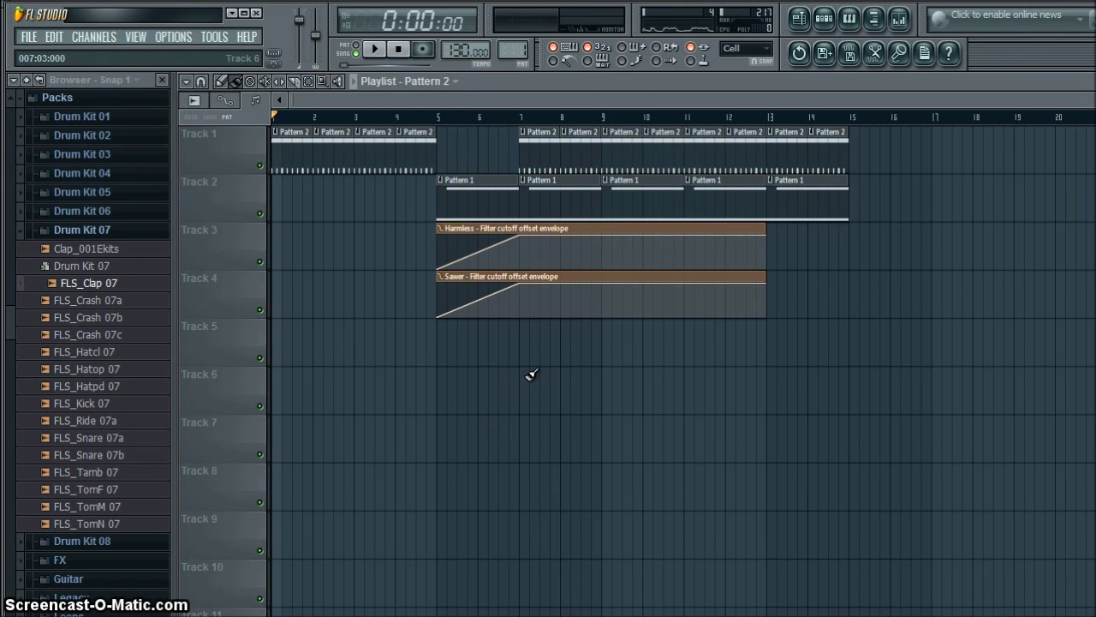